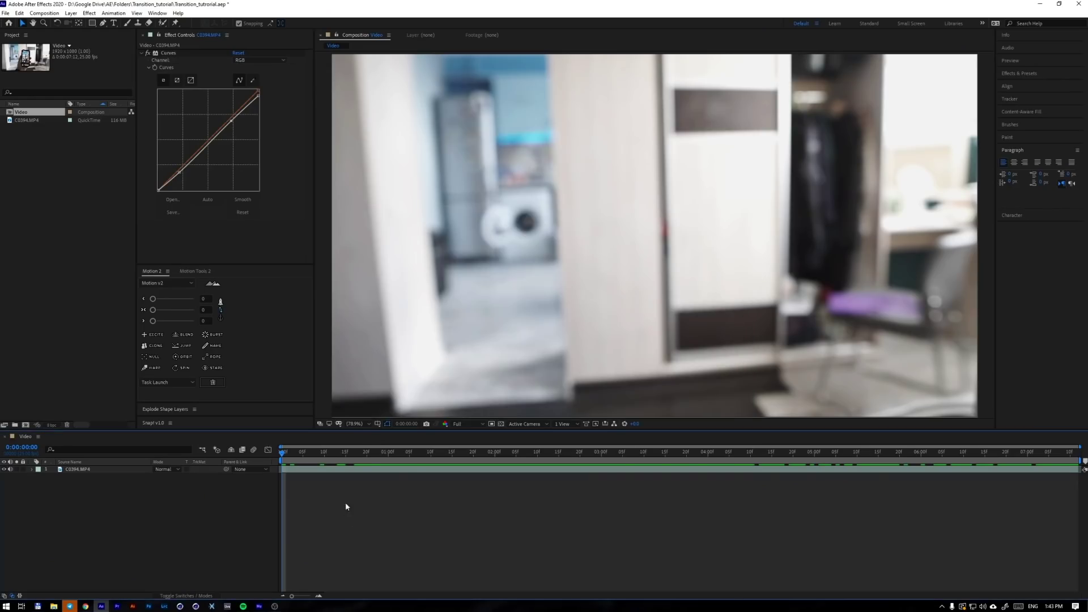
- Scrub through and play the footage in the Video composition
left_click(352, 425)
left_click(357, 441)
left_click(313, 455)
left_click_drag(313, 458, 253, 461)
key("space")
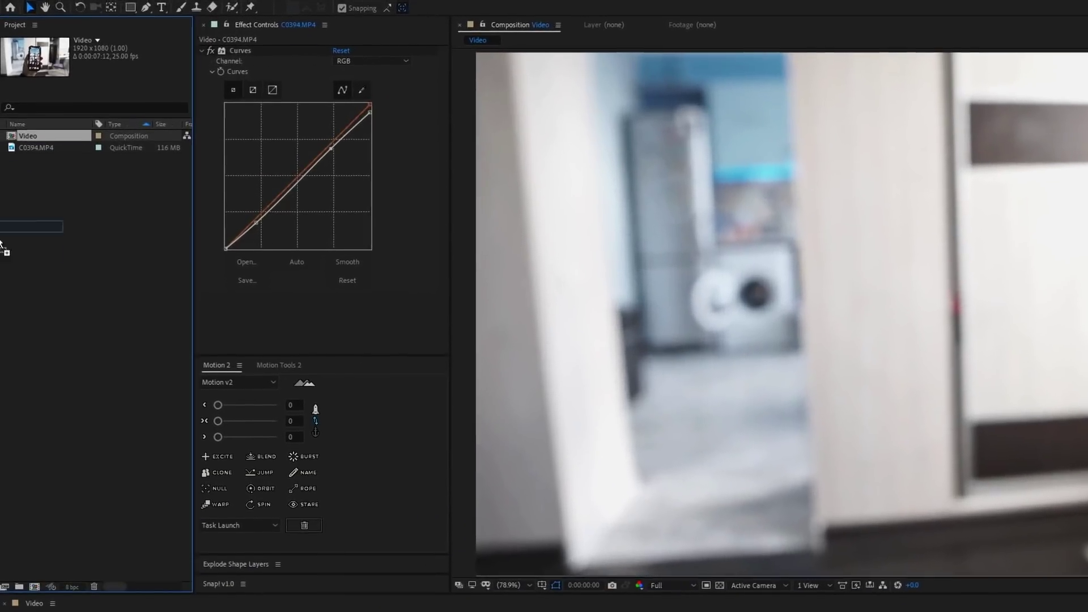
- Create a new composition from the Video composition and set its duration to 0:00:20:12
left_click_drag(1, 244, 34, 587)
left_click(45, 14)
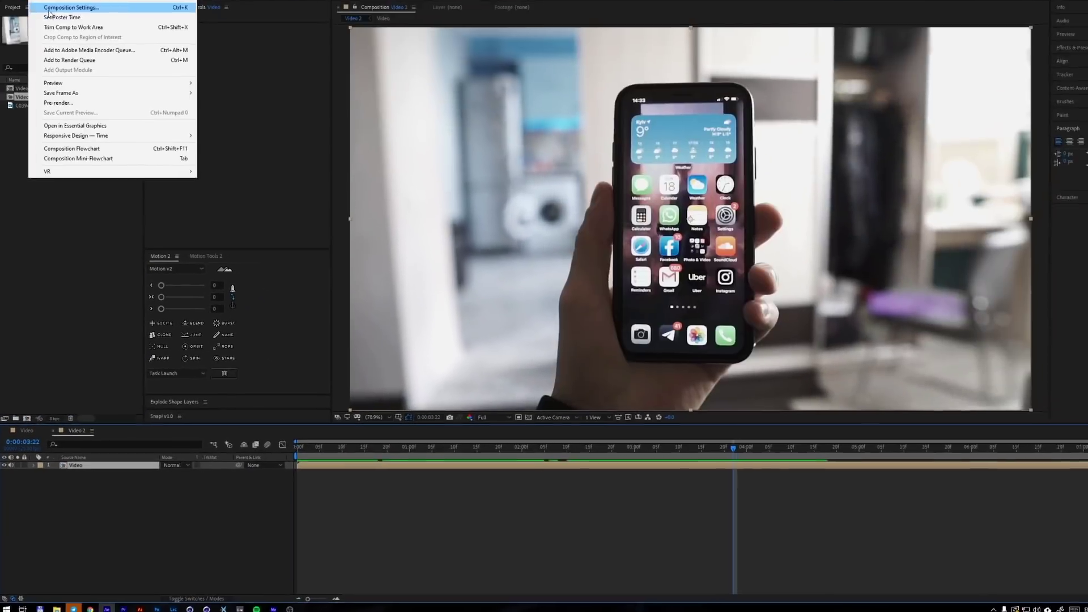
left_click(50, 36)
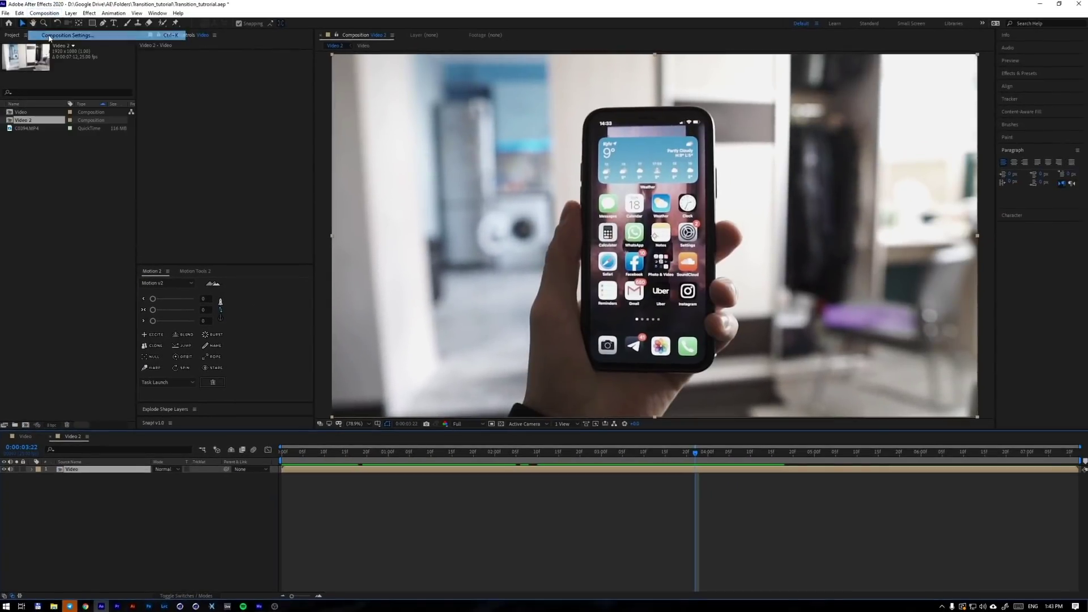
left_click_drag(369, 379, 379, 380)
type("20:12")
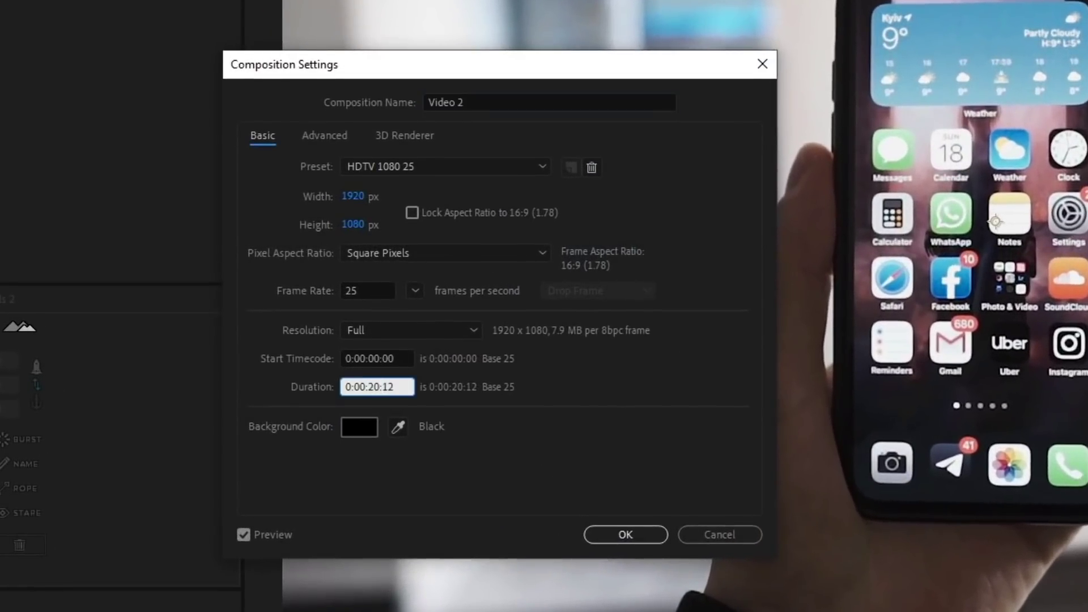
key("Return")
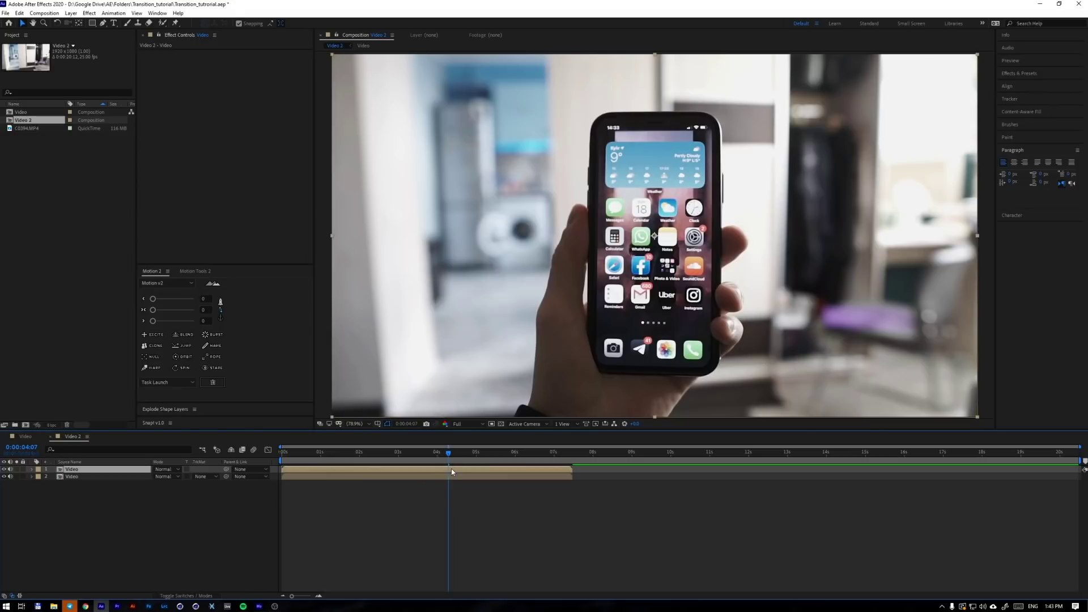
- Apply Freeze Frame to the upper Video layer at 0:00:04:07
right_click(452, 471)
mouse_move(510, 276)
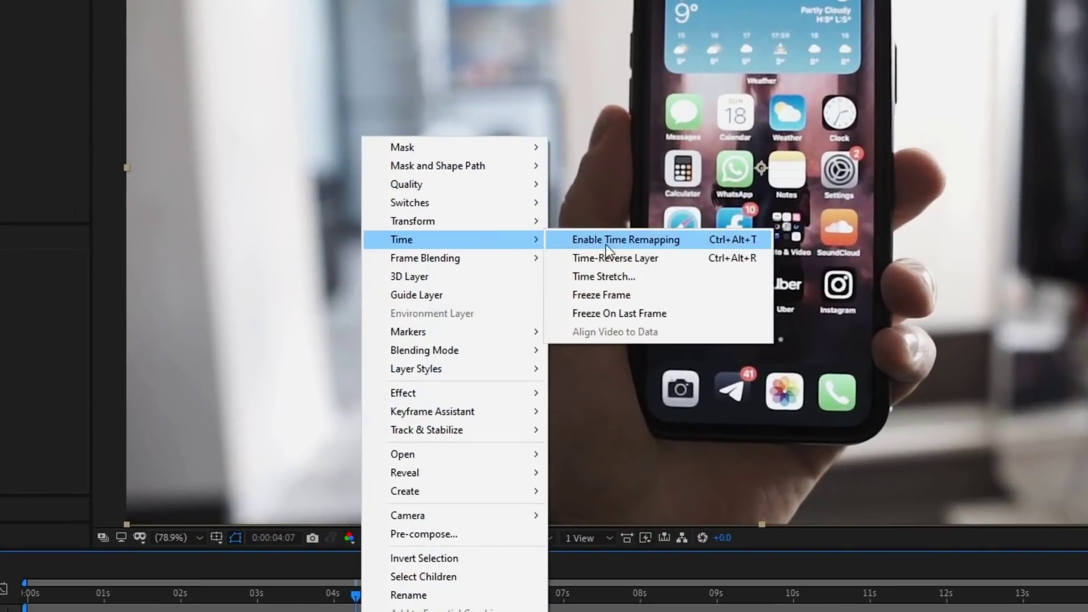
left_click(601, 295)
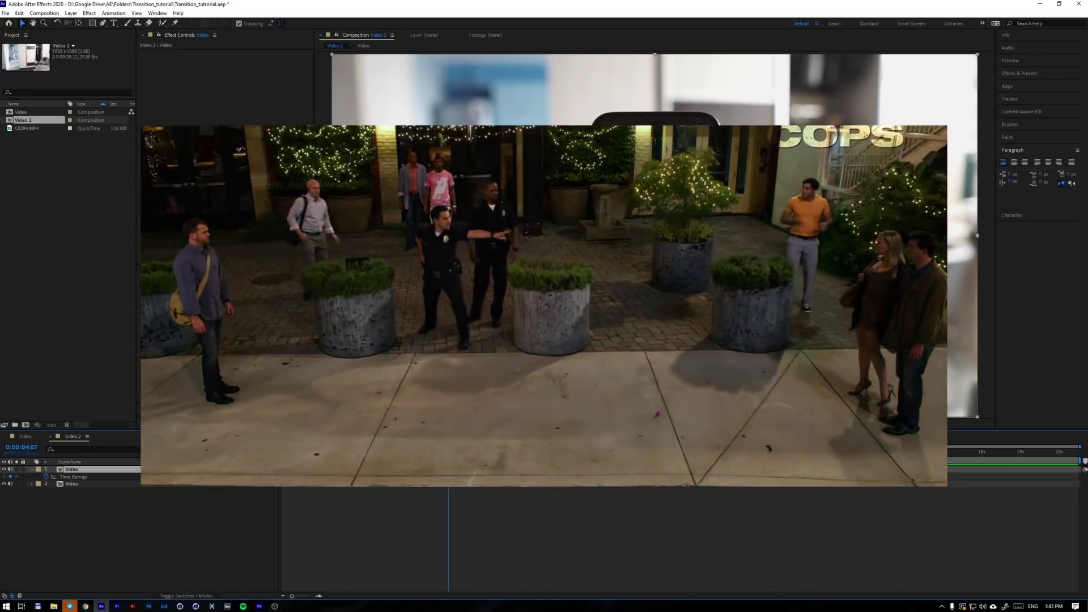
- Start a Pen tool mask on the upper Video layer, tracing the top edge and rounded upper corners of the phone's screen
scroll(667, 324, "up", 1)
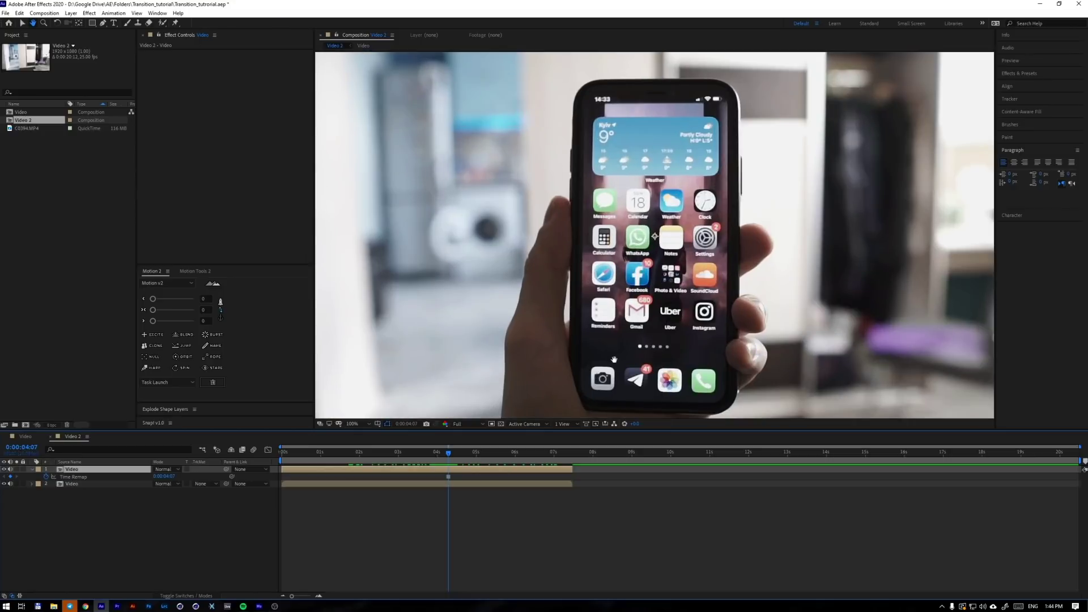
left_click_drag(667, 323, 617, 267)
left_click_drag(623, 128, 610, 220)
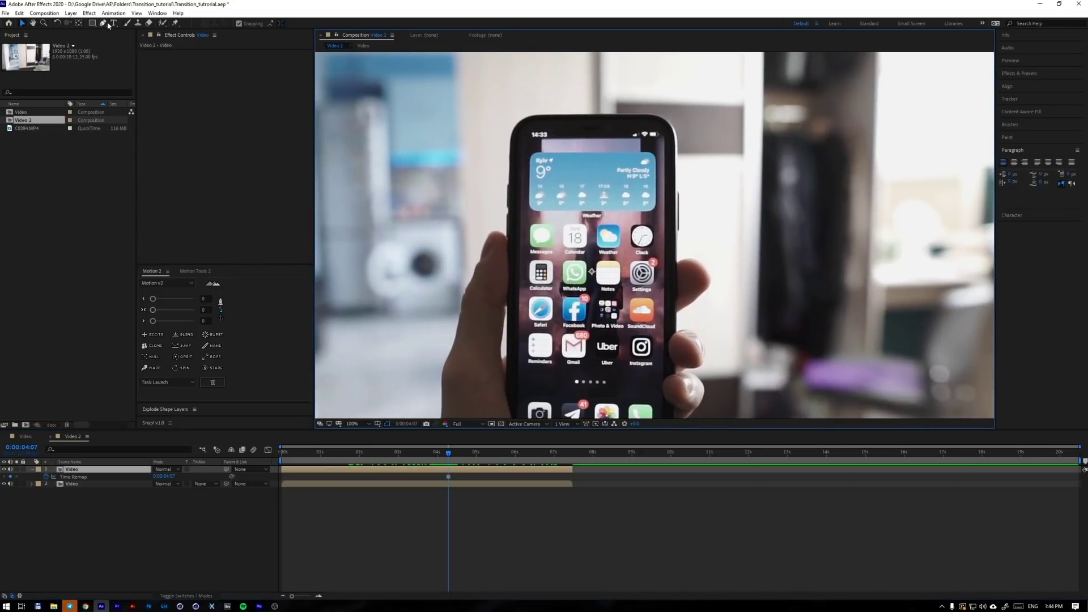
left_click(104, 24)
scroll(507, 255, "up", 1)
left_click_drag(508, 85, 505, 223)
left_click(495, 229)
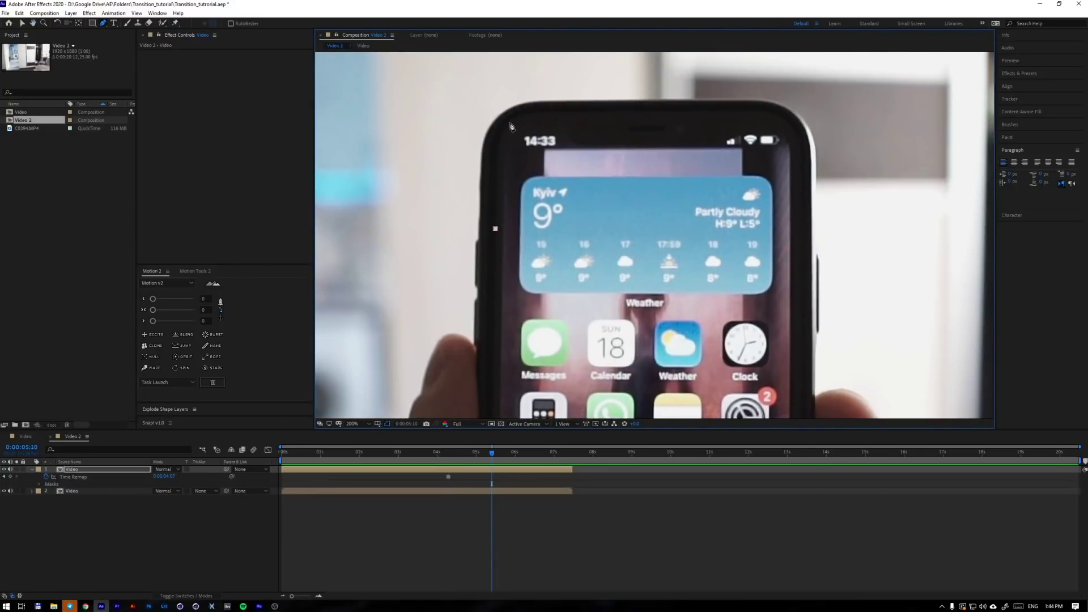
left_click_drag(805, 196, 805, 197)
left_click_drag(808, 362, 780, 129)
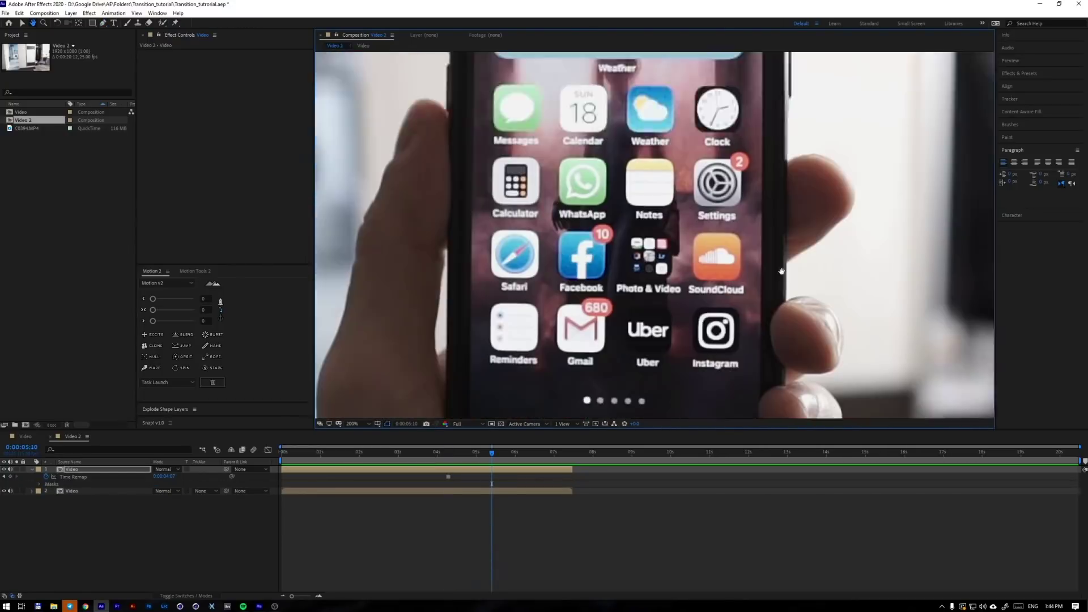
- Trace the lower part of the phone's screen with its rounded corners and close the mask along the opposite side
left_click_drag(779, 270, 775, 93)
left_click(767, 207)
left_click(765, 290)
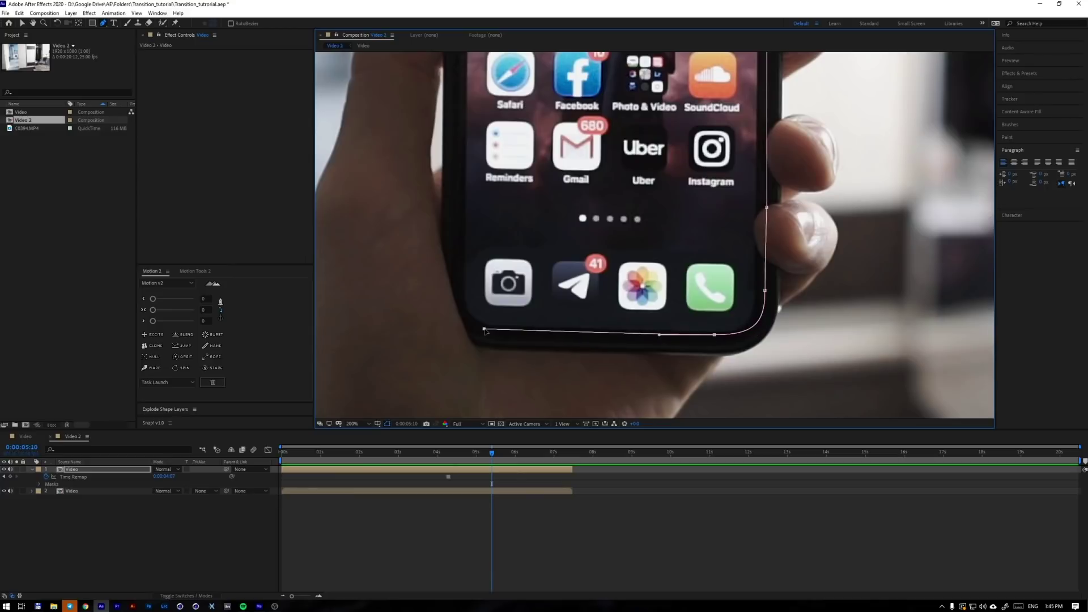
left_click_drag(466, 102, 470, 283)
left_click_drag(479, 66, 470, 244)
left_click(465, 154)
- Hide the lower Video layer and invert Mask 1 on the upper Video layer to cut out the phone's screen
left_click(4, 491)
scroll(468, 233, "down", 1)
key("m")
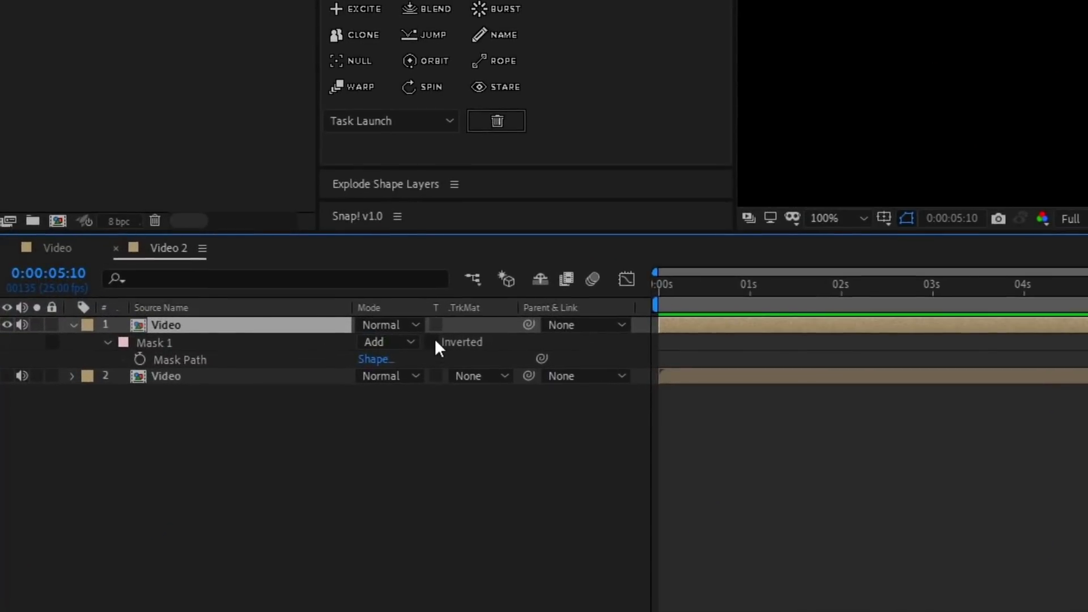
left_click(436, 341)
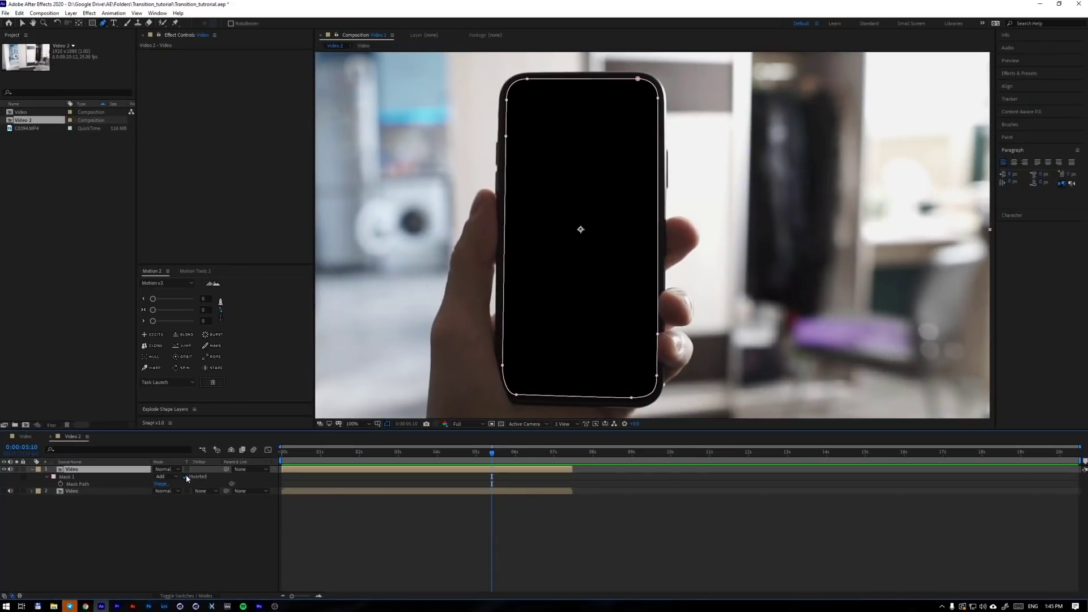
left_click(5, 491)
left_click(4, 491)
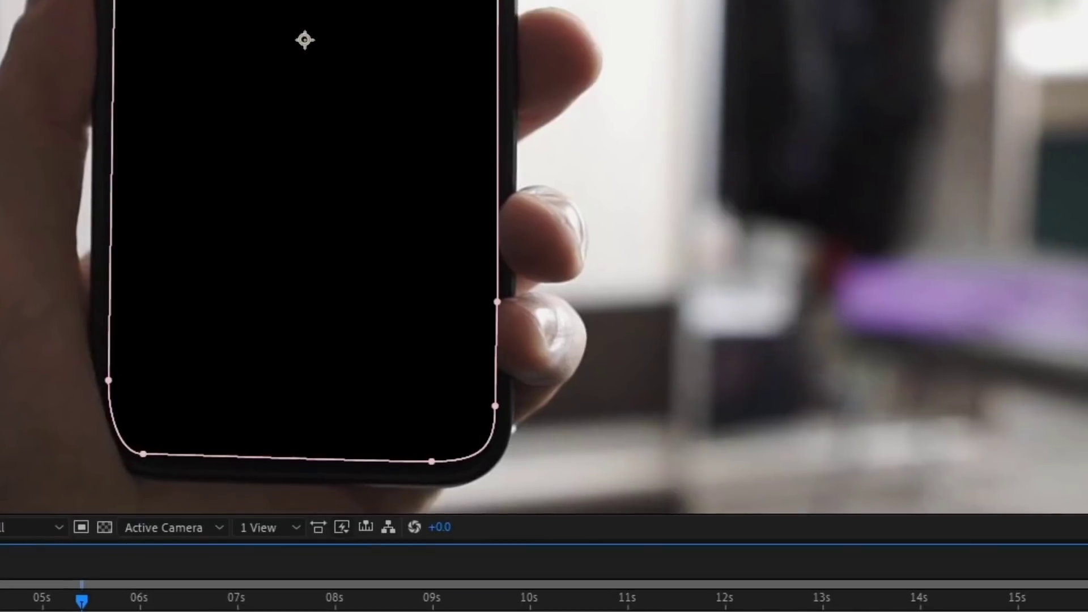
- Refine the mask outline along the phone's edge so it follows the fingers overlapping the screen
left_click(195, 558)
scroll(550, 349, "down", 2)
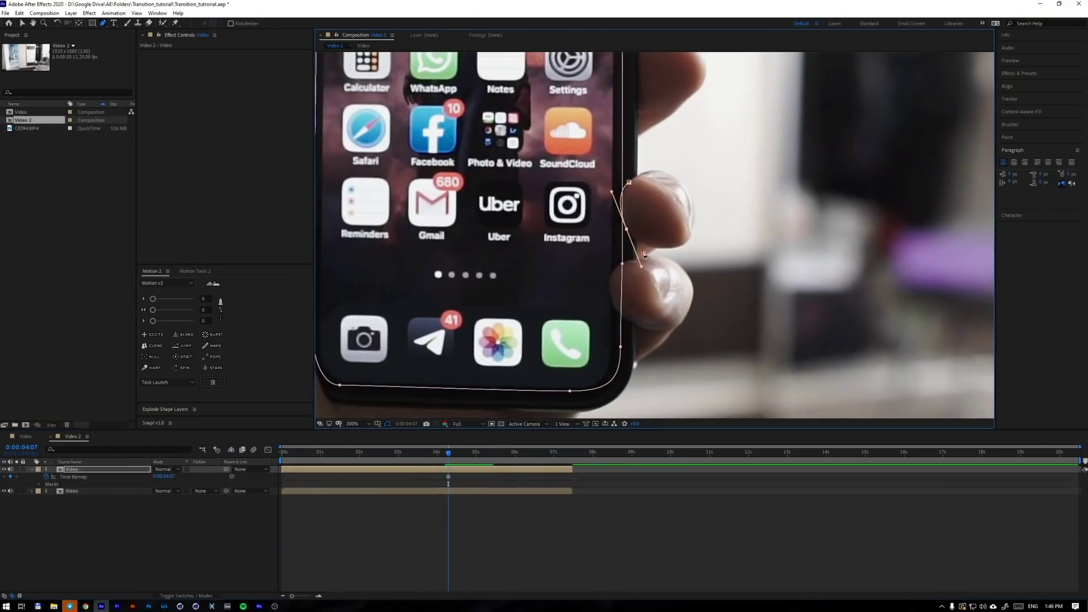
left_click_drag(609, 286, 611, 308)
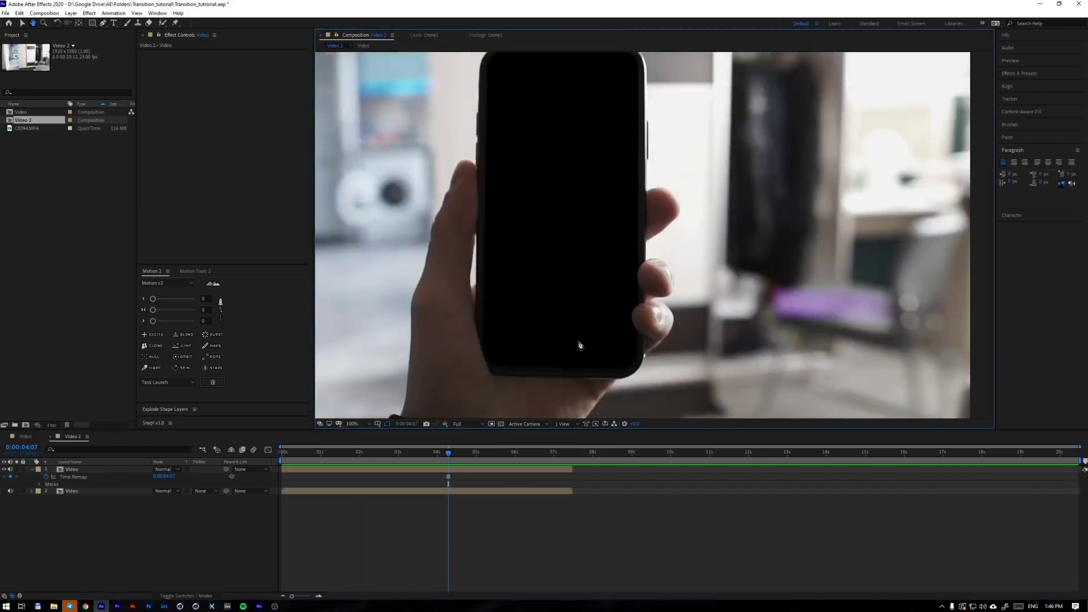
- Add a two-node camera with a 104° angle of view to the composition
right_click(145, 543)
mouse_move(170, 445)
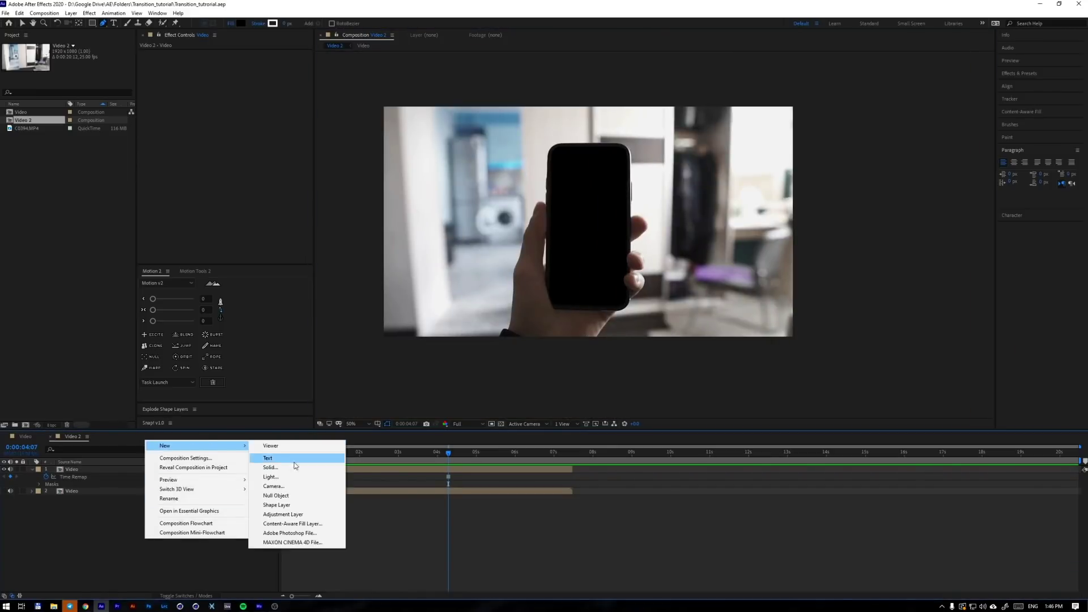
left_click(277, 489)
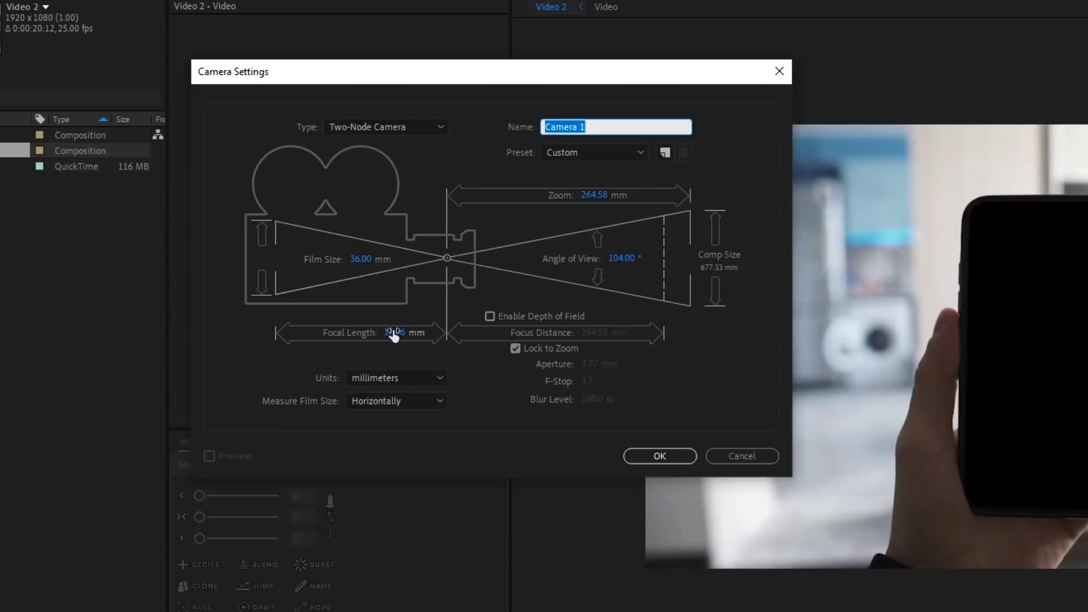
left_click(659, 455)
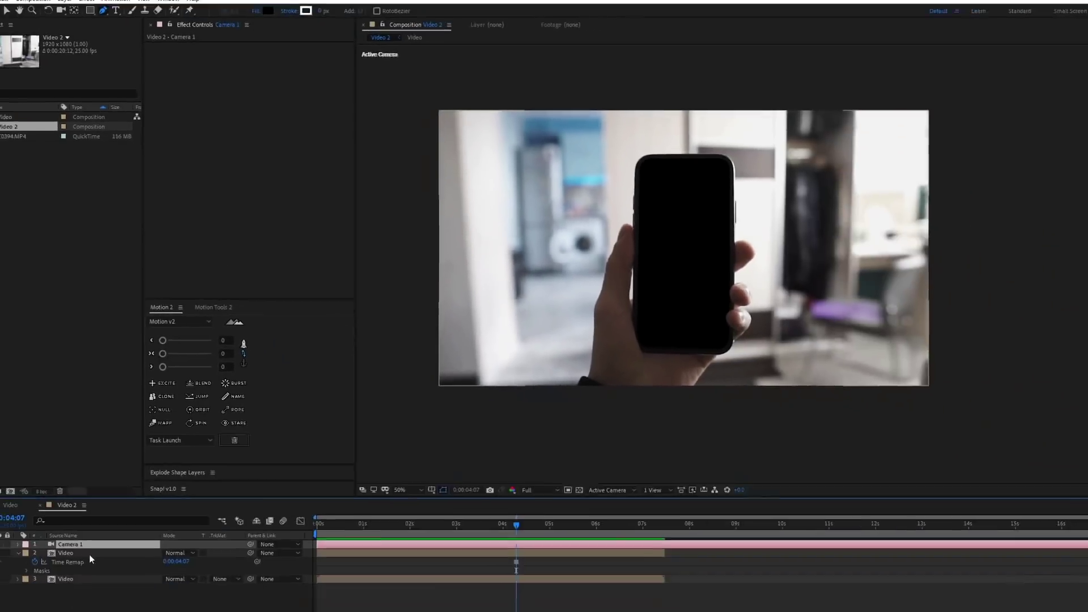
- Add a null object as the camera's parent and make the null a 3D layer
right_click(95, 530)
mouse_move(164, 439)
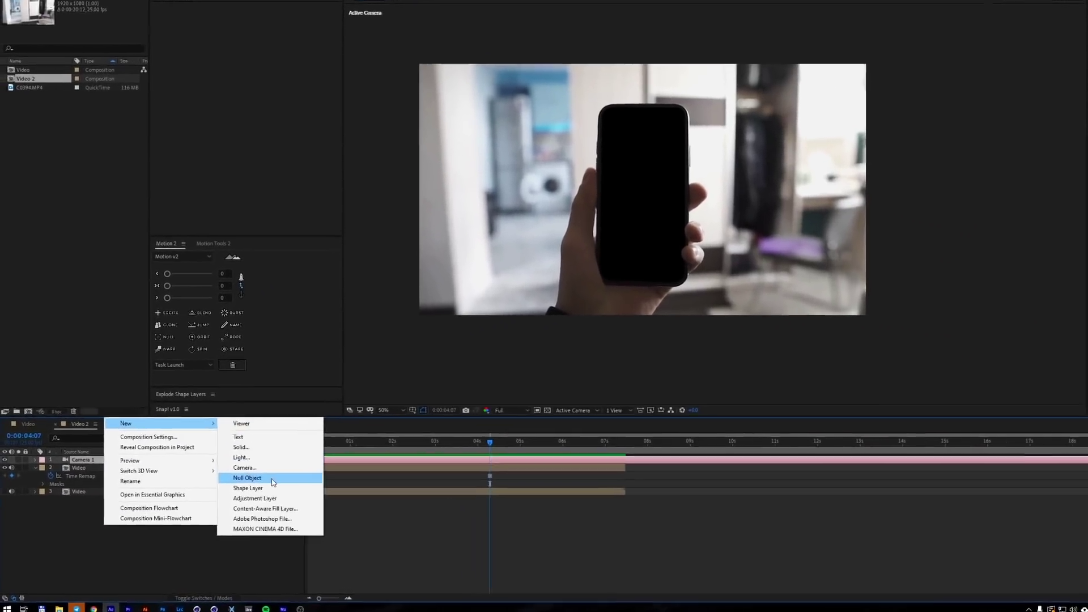
left_click(247, 478)
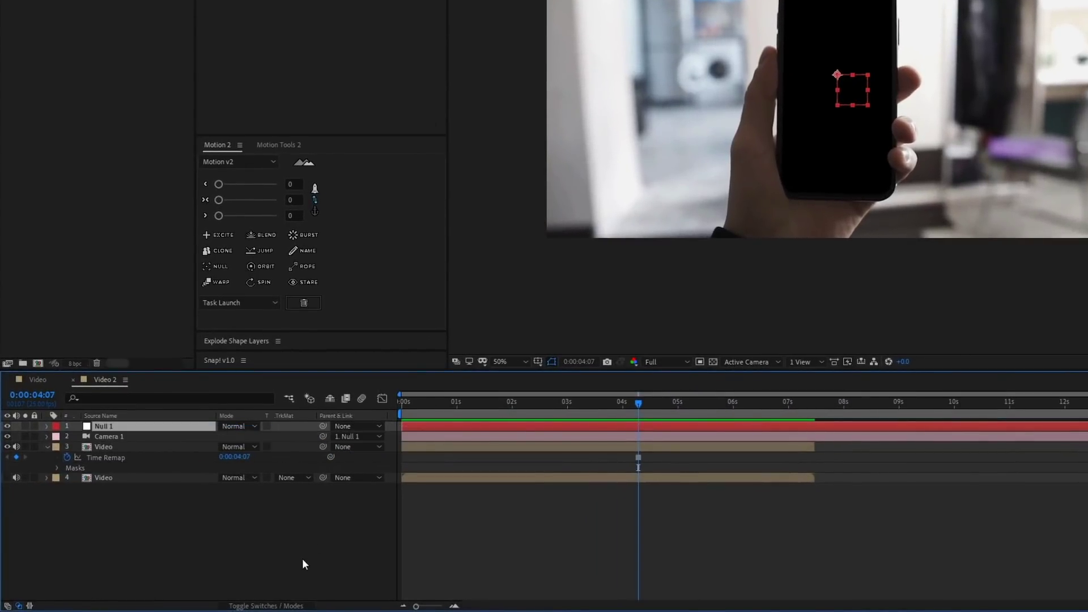
left_click(275, 605)
left_click(287, 426)
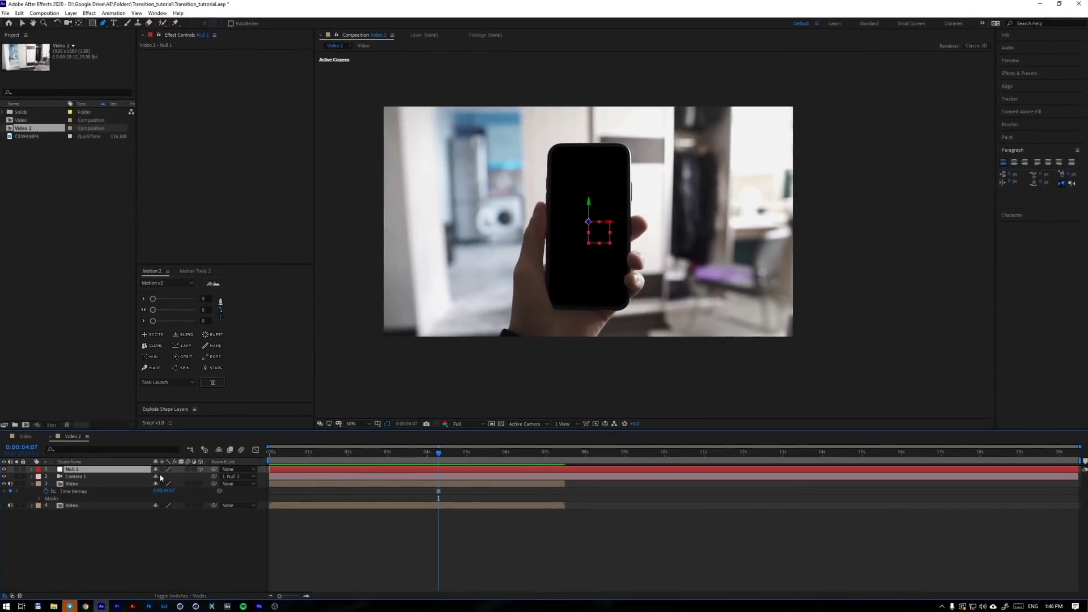
- Keyframe the null's Position at 0:00:03:14 and set its Z value to -20000 at 0:00:05:17
key("p")
left_click_drag(439, 453, 504, 463)
key("alt+shift+p")
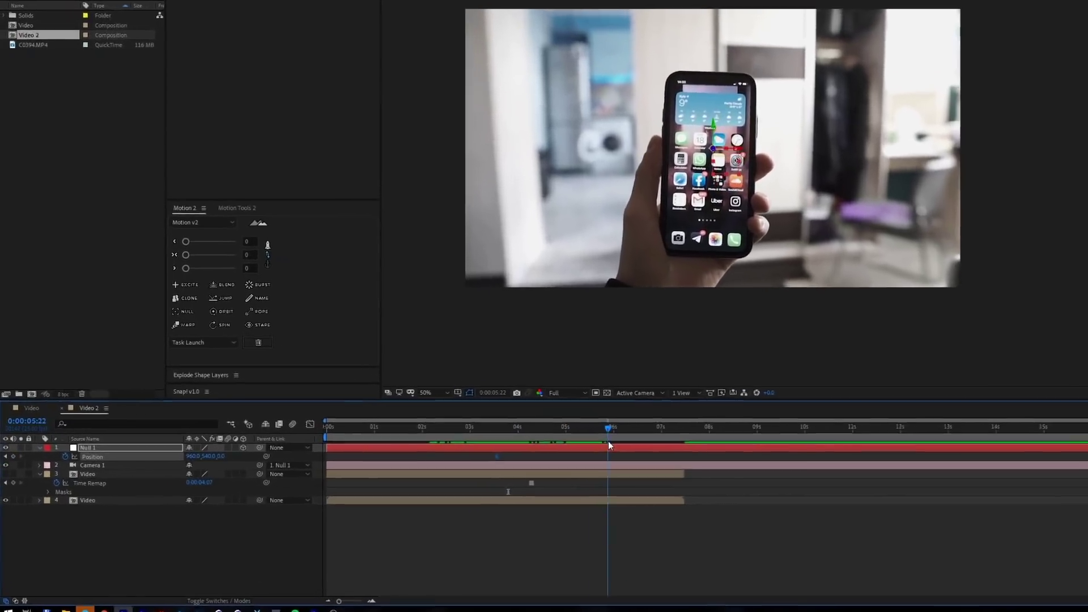
left_click_drag(609, 445, 598, 445)
left_click(261, 437)
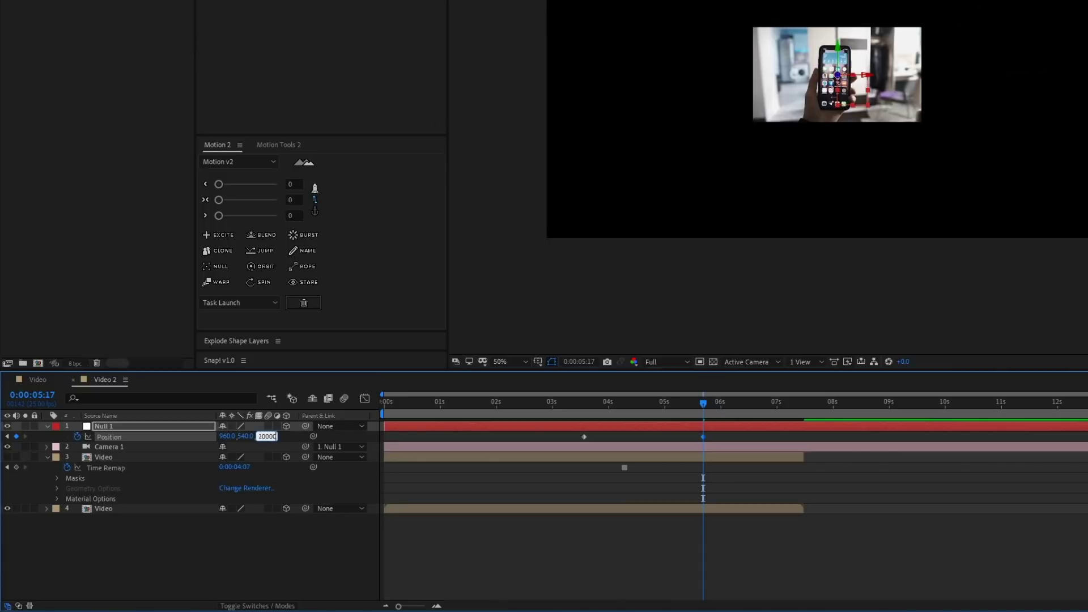
left_click(255, 588)
- Ease the null's Position keyframes, shape the speed graph to peak at about 4 seconds, and preview the move
left_click_drag(728, 436, 689, 433)
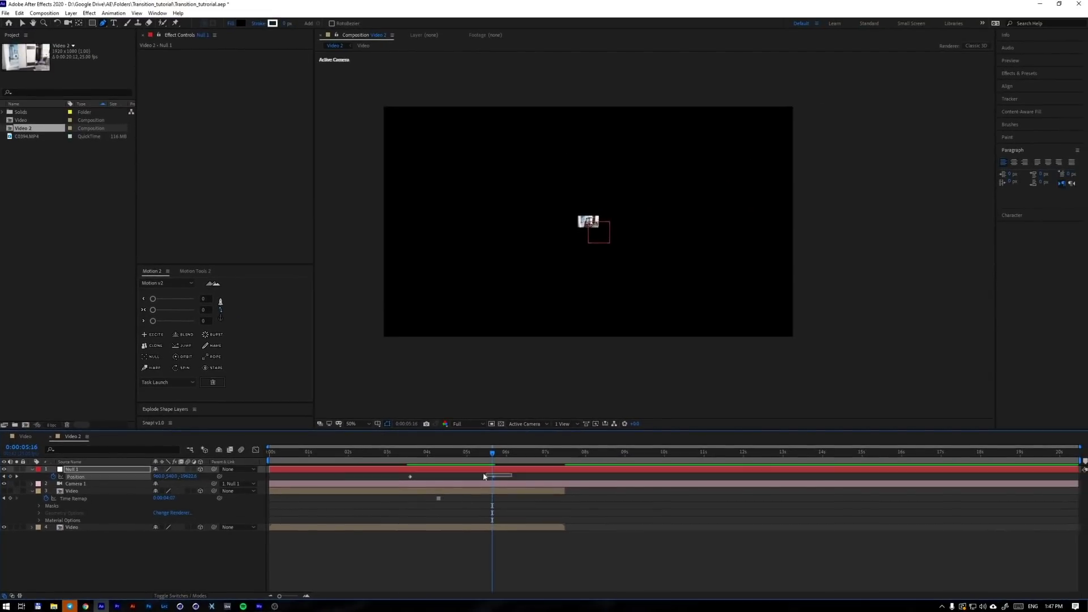
left_click(257, 450)
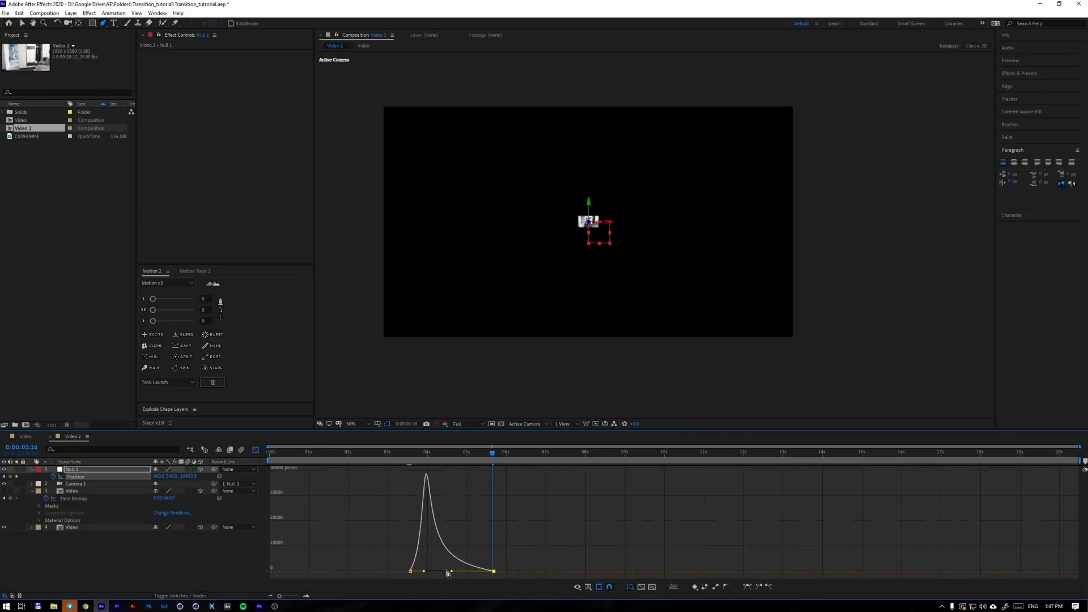
left_click(413, 453)
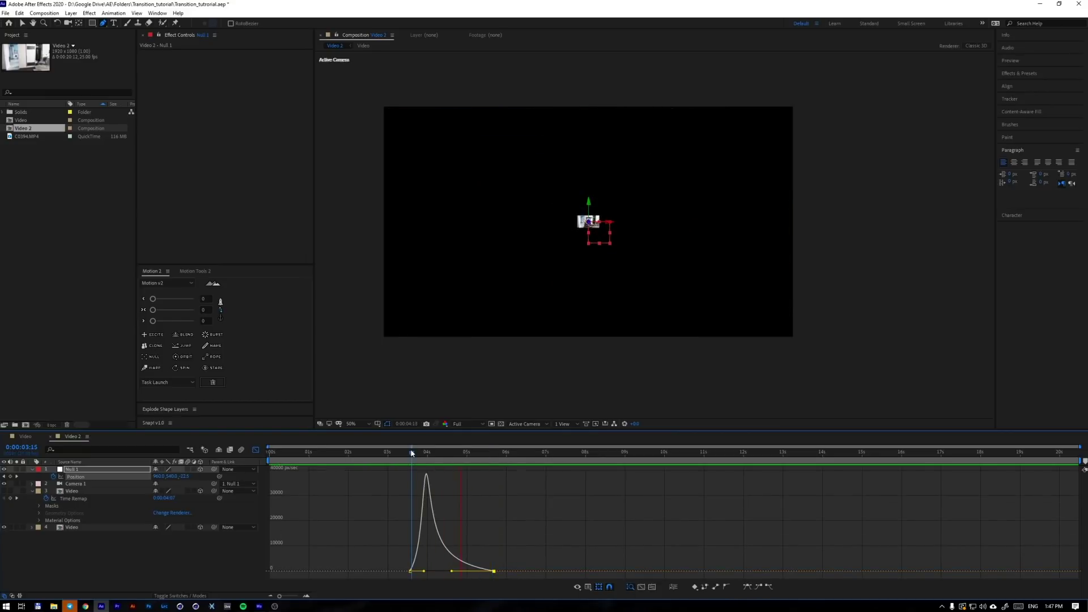
key("space")
key("space")
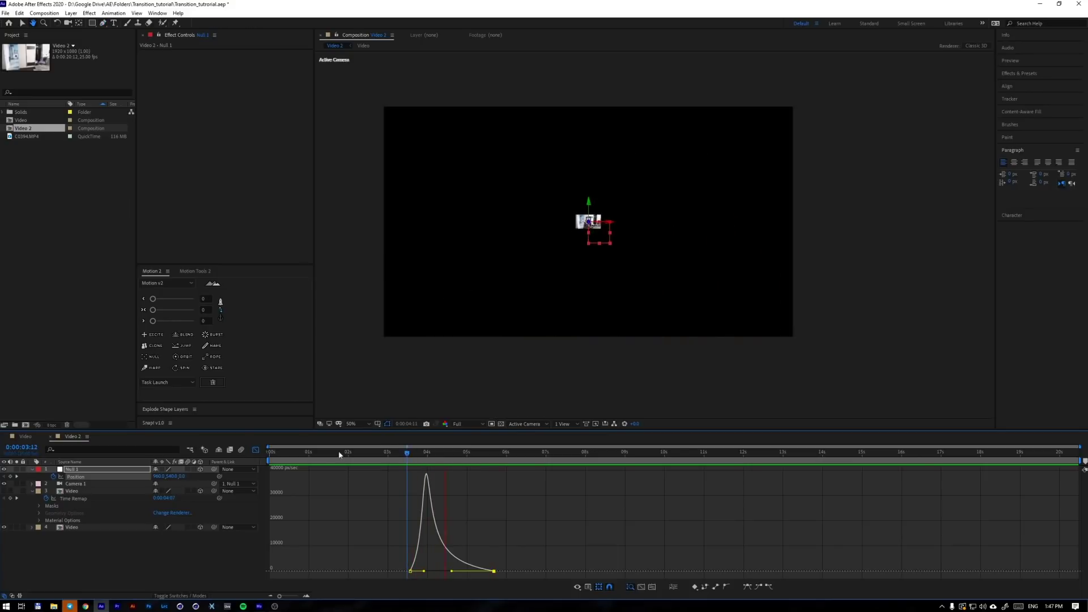
- Paste the null's starting Position keyframe at 0:00:07:10 and shape the return move's speed graph to peak near the end
left_click(256, 450)
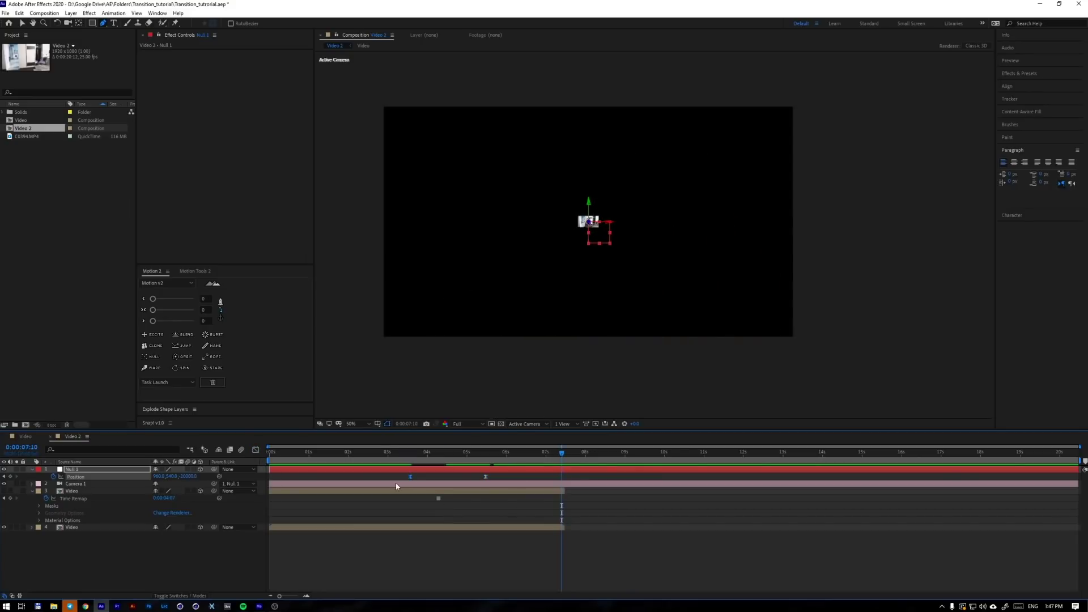
key("ctrl+v")
left_click(256, 450)
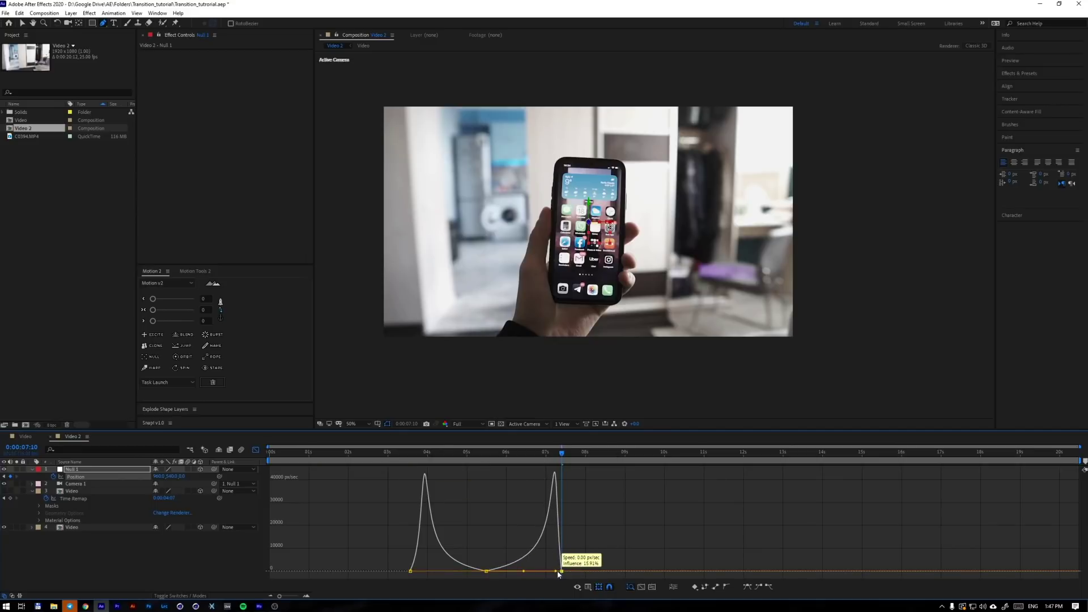
left_click_drag(556, 570, 491, 570)
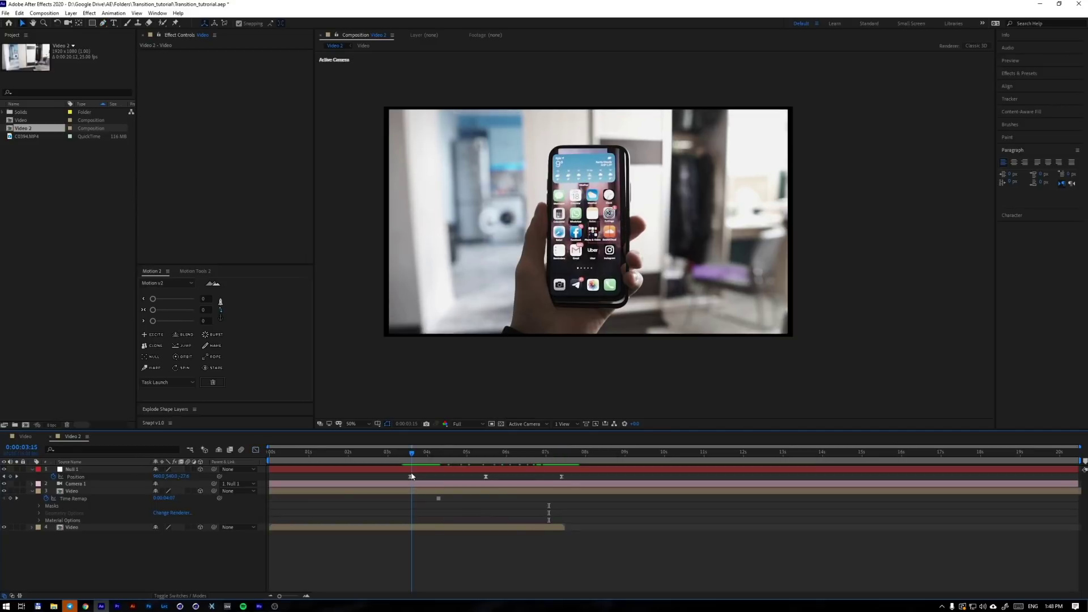
- Add a Z Rotation keyframe to the null at 0:00:03:14, aligned with its first Position keyframe
left_click(412, 470)
left_click_drag(412, 453, 410, 454)
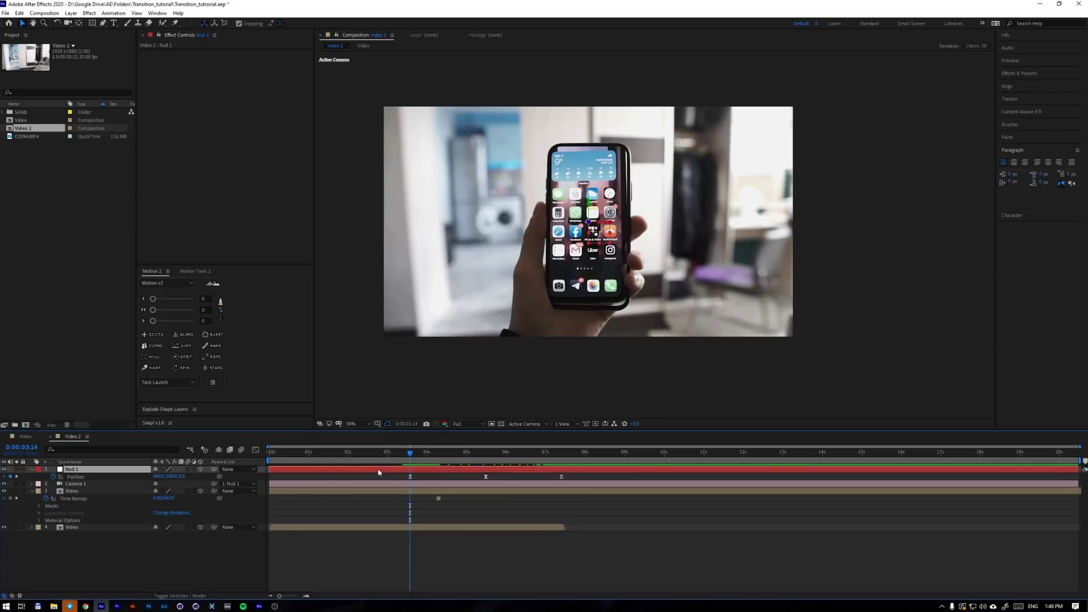
key("r")
left_click(53, 498)
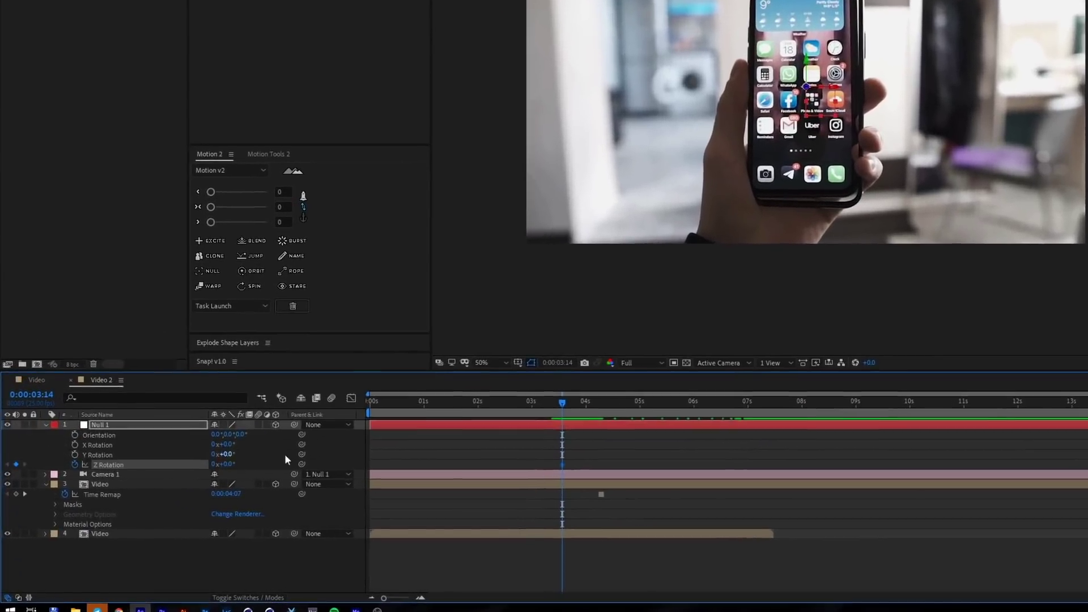
- Set the null's Z Rotation to 360° at 0:00:07:10 and scrub back through the return move
key("u")
left_click_drag(583, 408, 772, 427)
type("360")
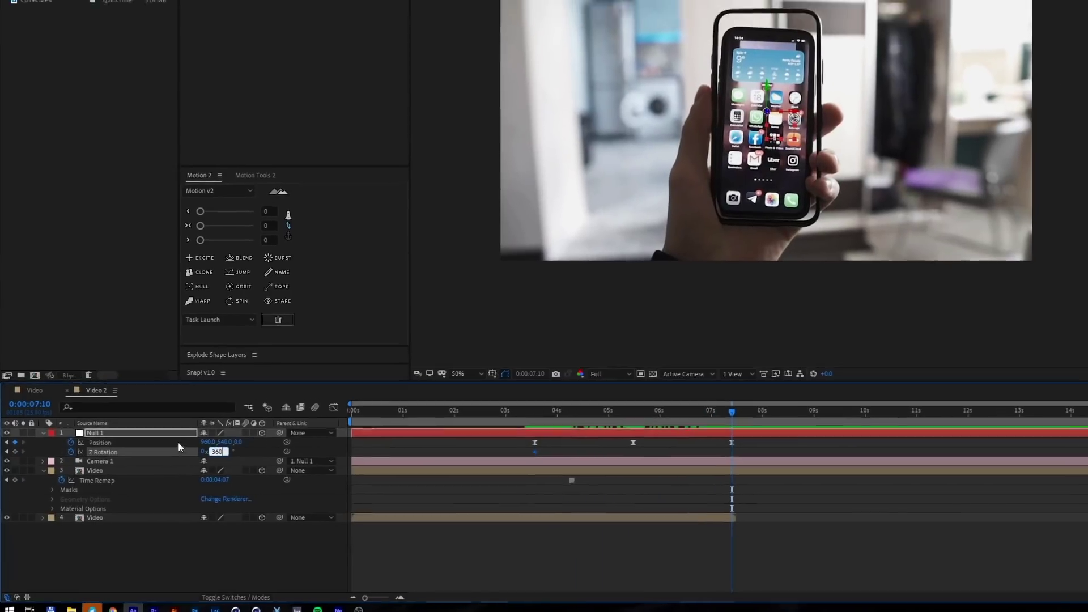
left_click(186, 424)
left_click_drag(771, 403, 731, 405)
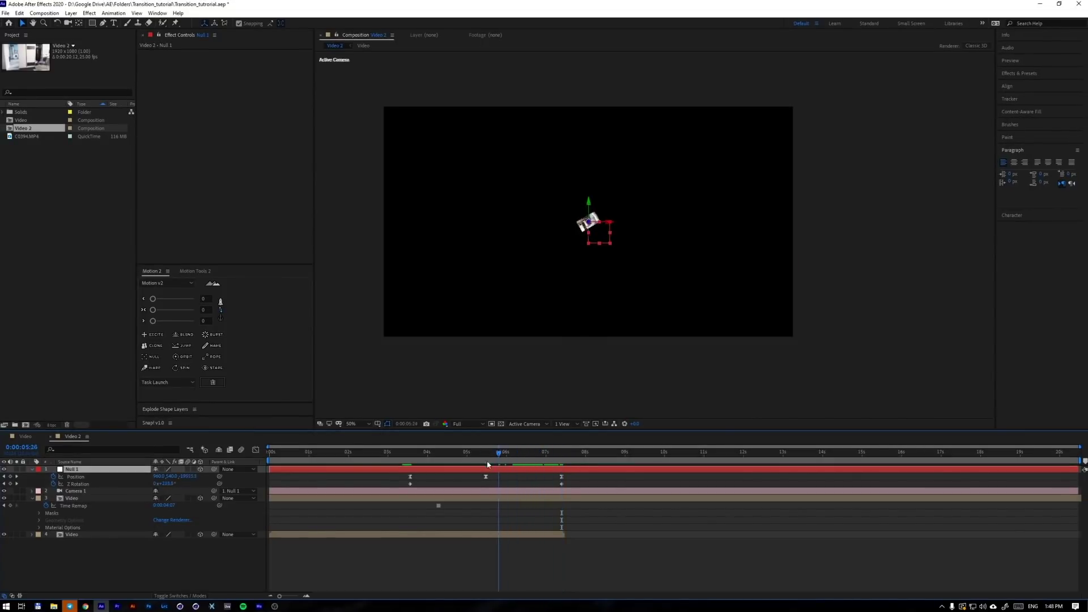
- Ease the null's Z Rotation keyframes, raise the 0:00:05:12 keyframe's speed to about 7.45°/sec in the speed graph, and preview the spin
left_click_drag(420, 477, 488, 455)
key("space")
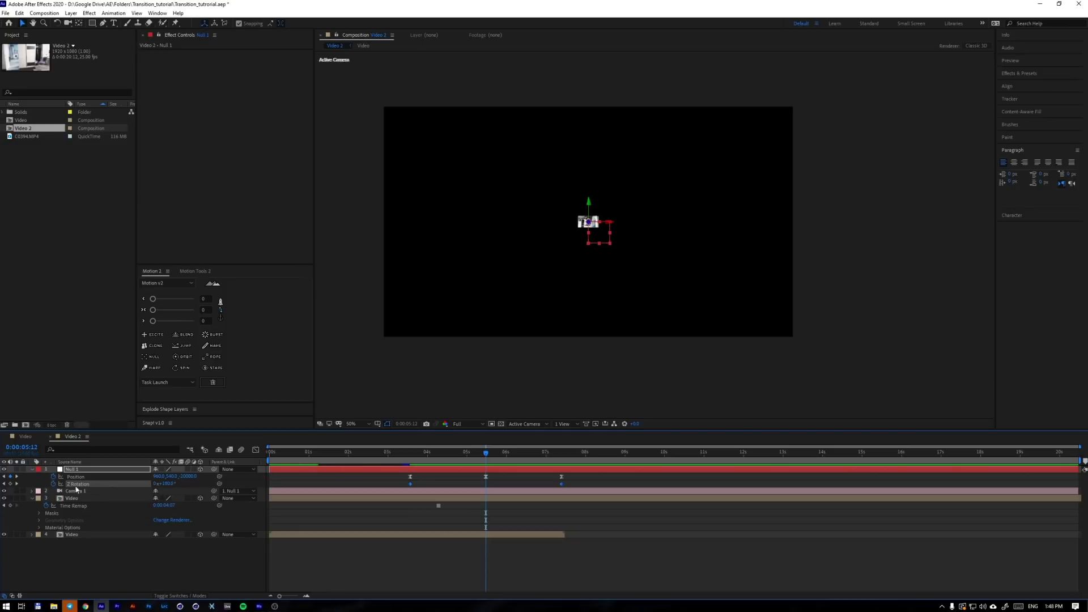
left_click(255, 450)
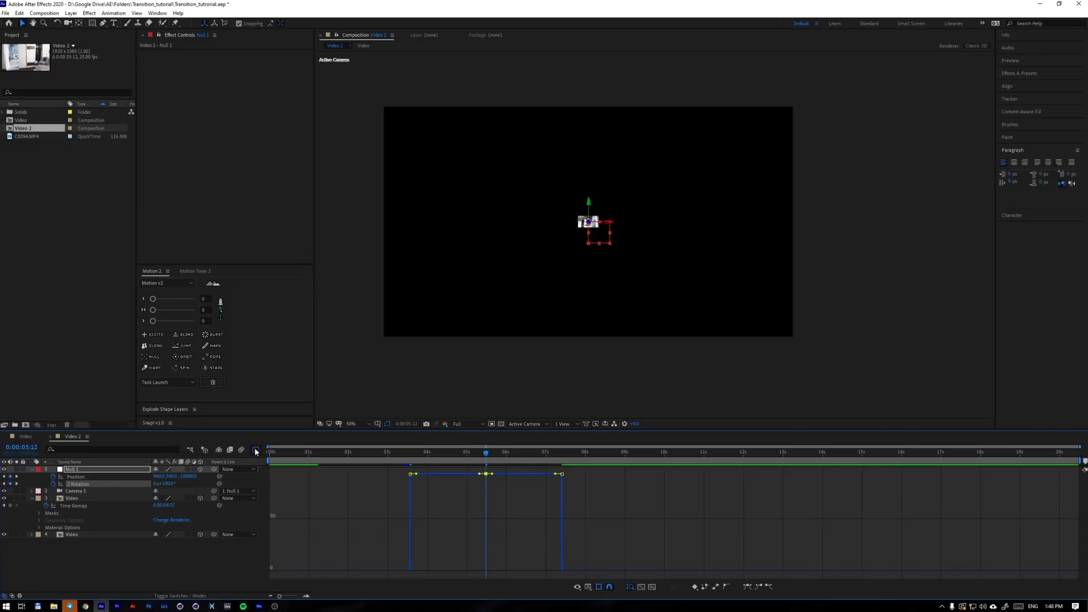
left_click_drag(629, 522, 398, 464)
left_click_drag(499, 570, 514, 563)
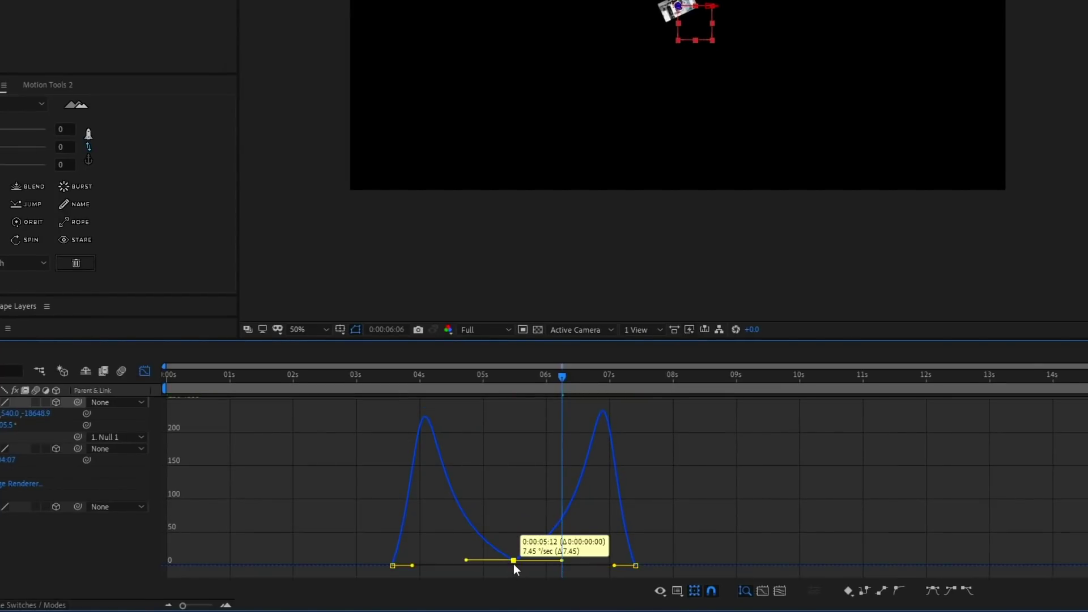
left_click(430, 373)
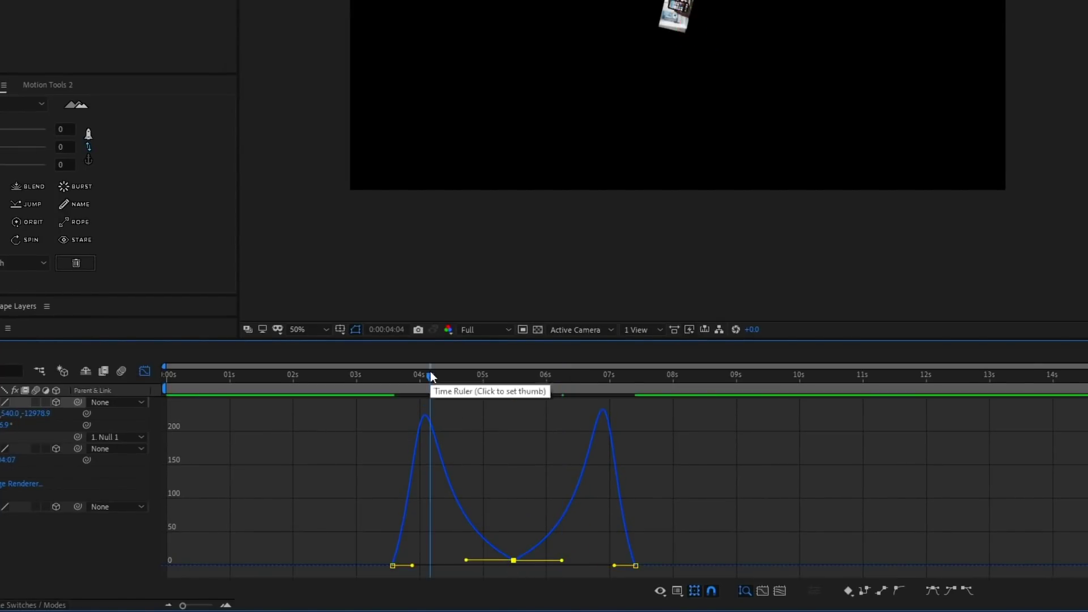
left_click(376, 381)
left_click_drag(377, 386, 369, 385)
key("space")
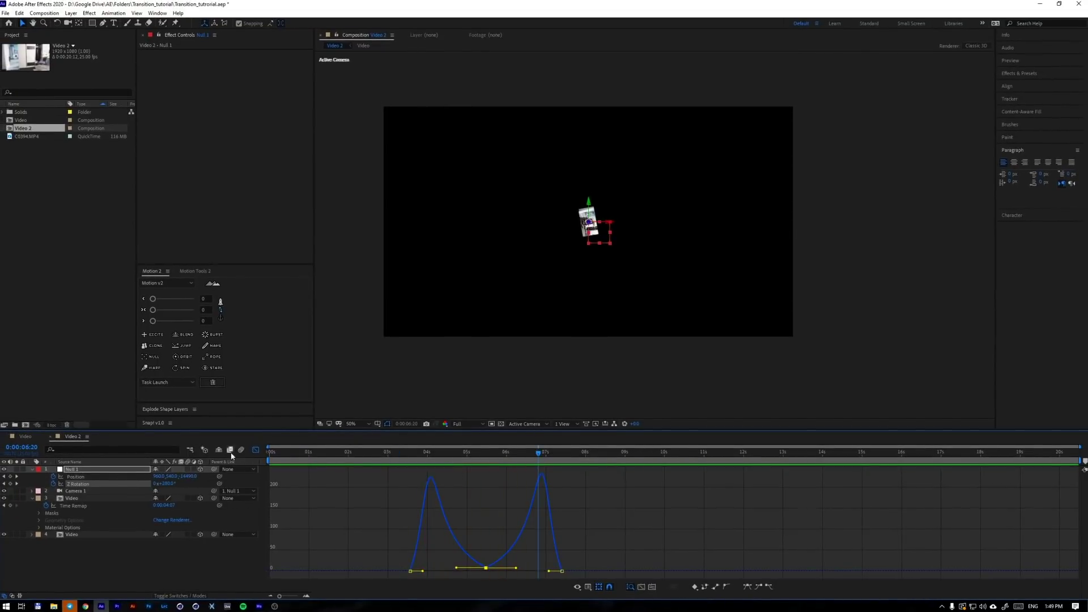
- Tighten the null's keyframes to 0:00:04:22 and about 6 seconds, raise the middle rotation speed to about 33.81°/sec, and preview
key("shift+F3")
left_click(407, 453)
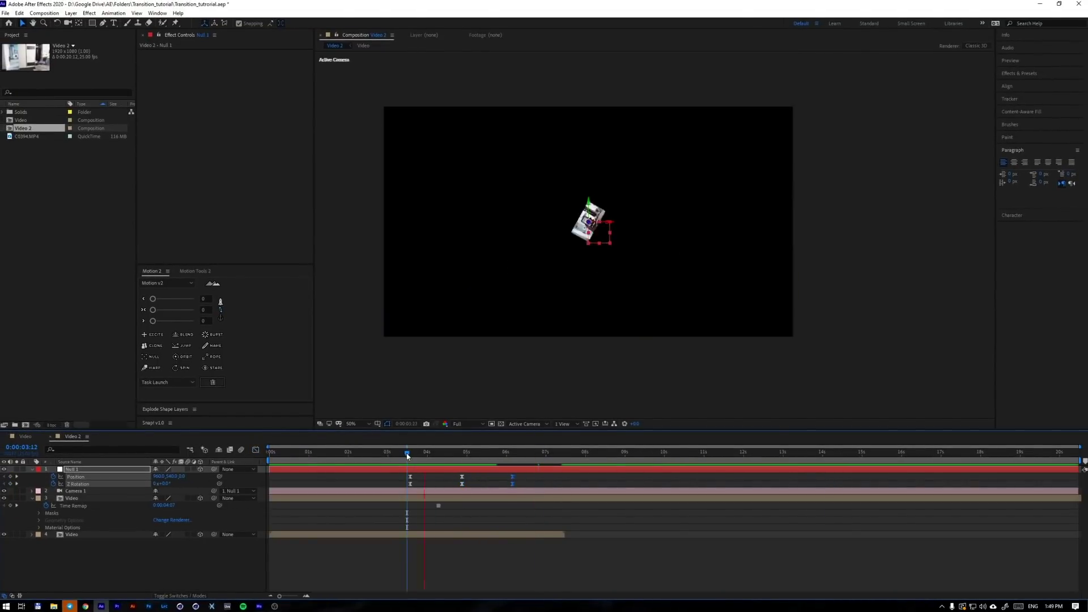
key("shift+F3")
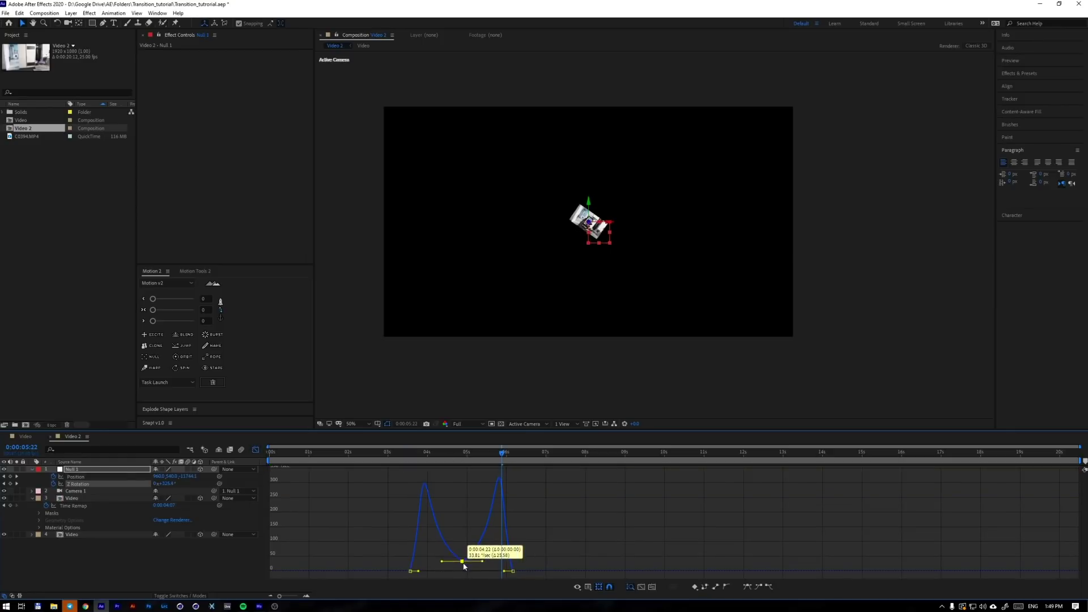
left_click(404, 455)
key("space")
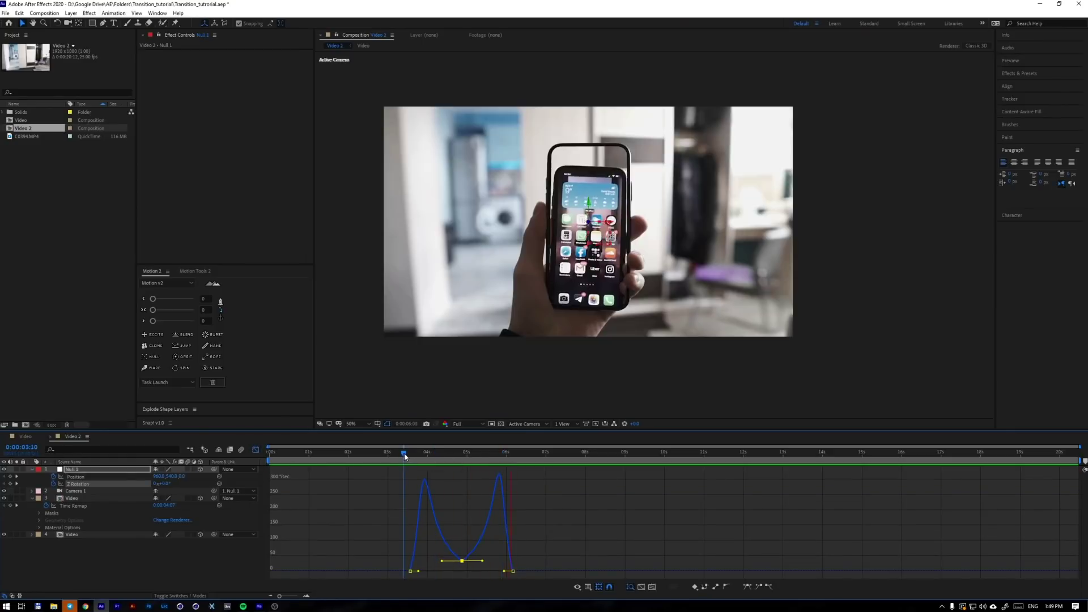
key("space")
left_click(256, 450)
left_click(512, 476)
- Set the masked freeze-frame Video layer's Z Position to -900 and check the gap between the layers around 0:00:03:18
left_click(429, 453)
mouse_move(429, 455)
left_mouse_down()
mouse_move(503, 461)
mouse_move(415, 460)
left_mouse_up()
left_click(420, 498)
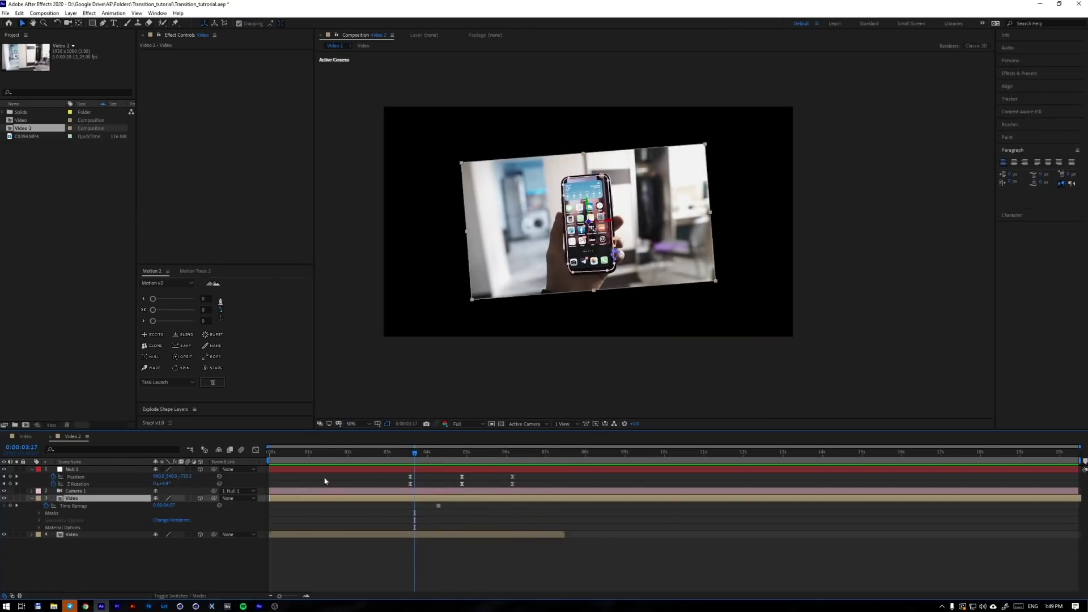
key("p")
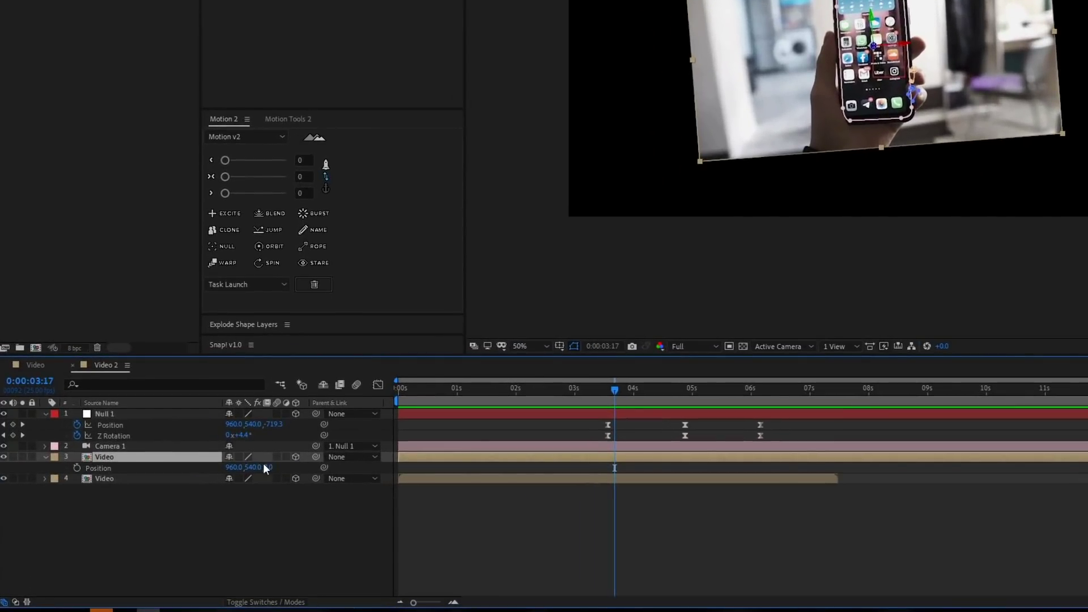
left_click_drag(265, 468, 189, 526)
left_click_drag(274, 469, 173, 497)
left_click(280, 469)
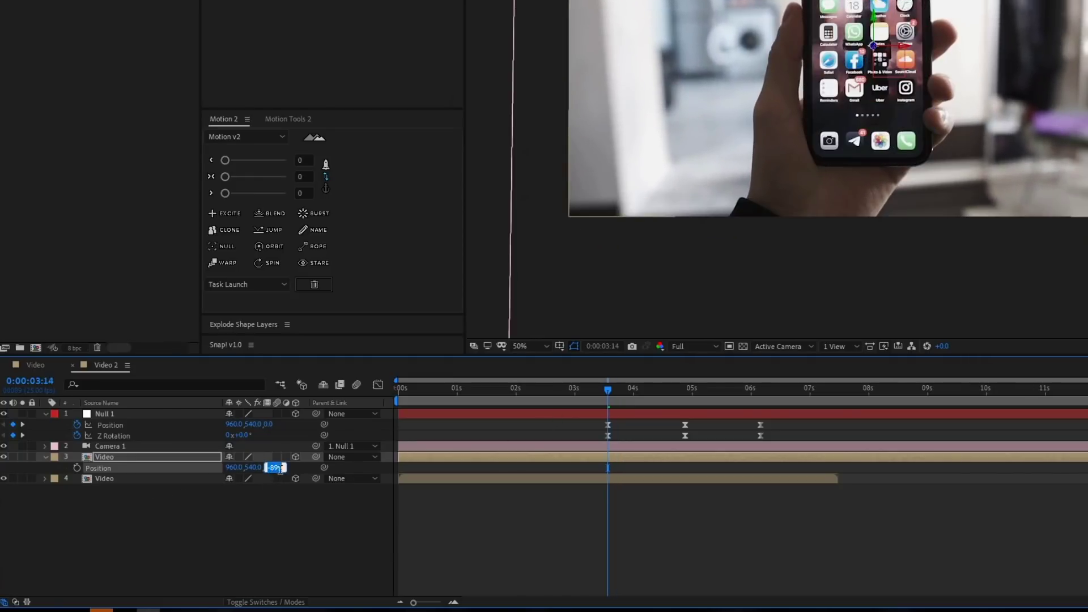
type("-900")
key("Return")
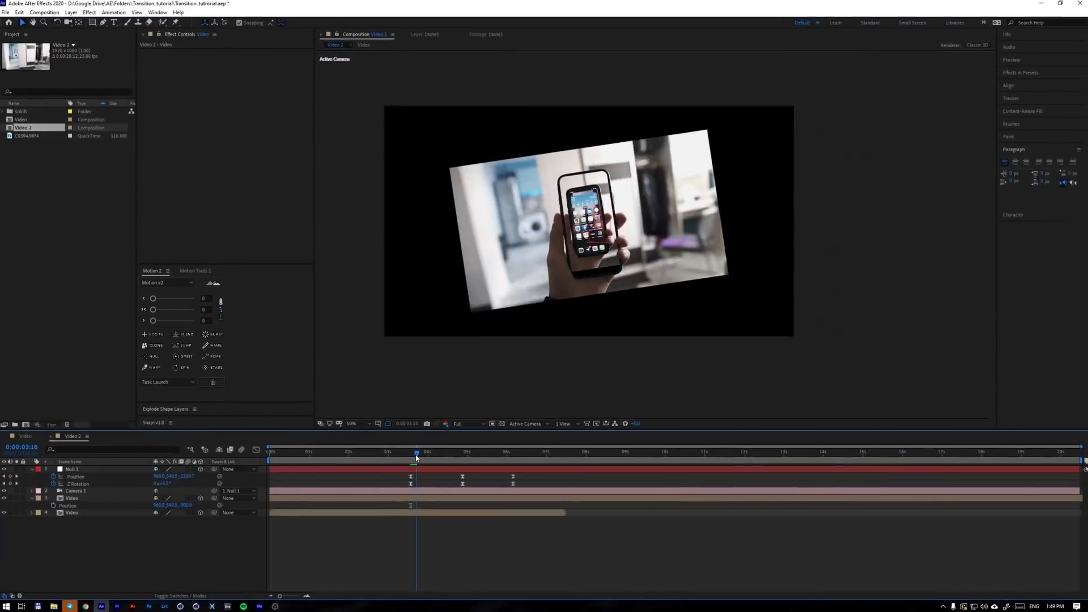
left_click(615, 391)
left_click_drag(415, 456, 413, 456)
- Apply CC RepeTile to the bottom Video layer, extend it downward, and set its Tiling to Unfold
key("Return")
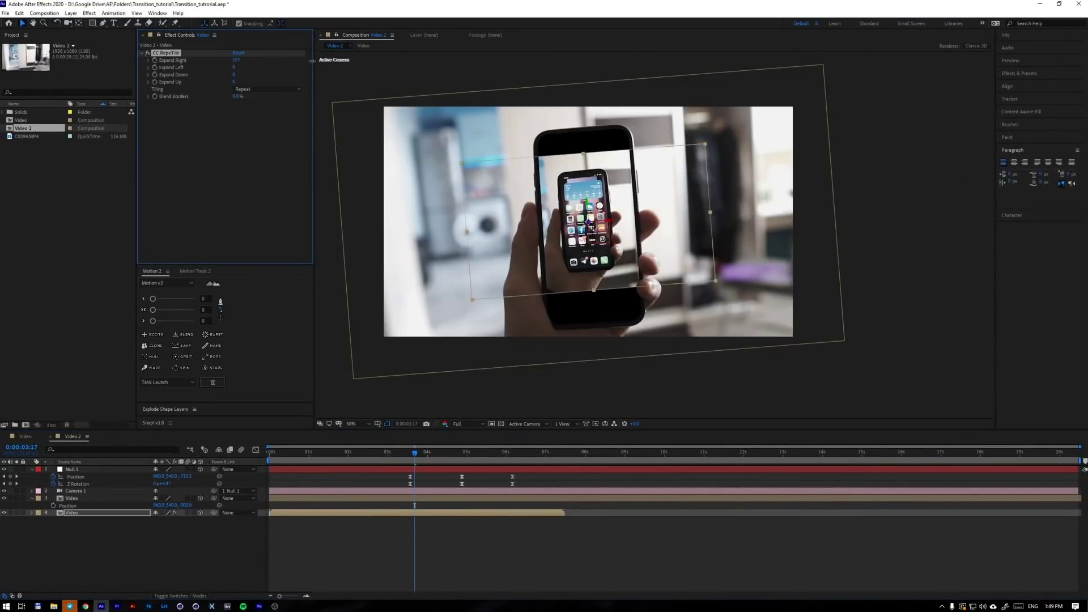
key("ctrl+z")
left_click_drag(234, 75, 306, 76)
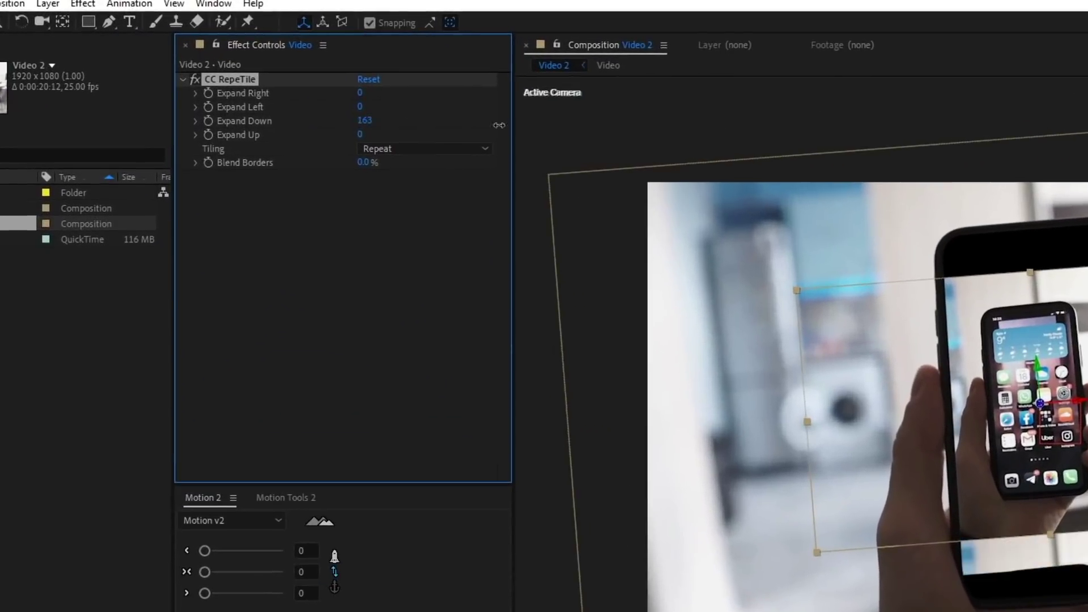
left_click(422, 148)
left_click(423, 220)
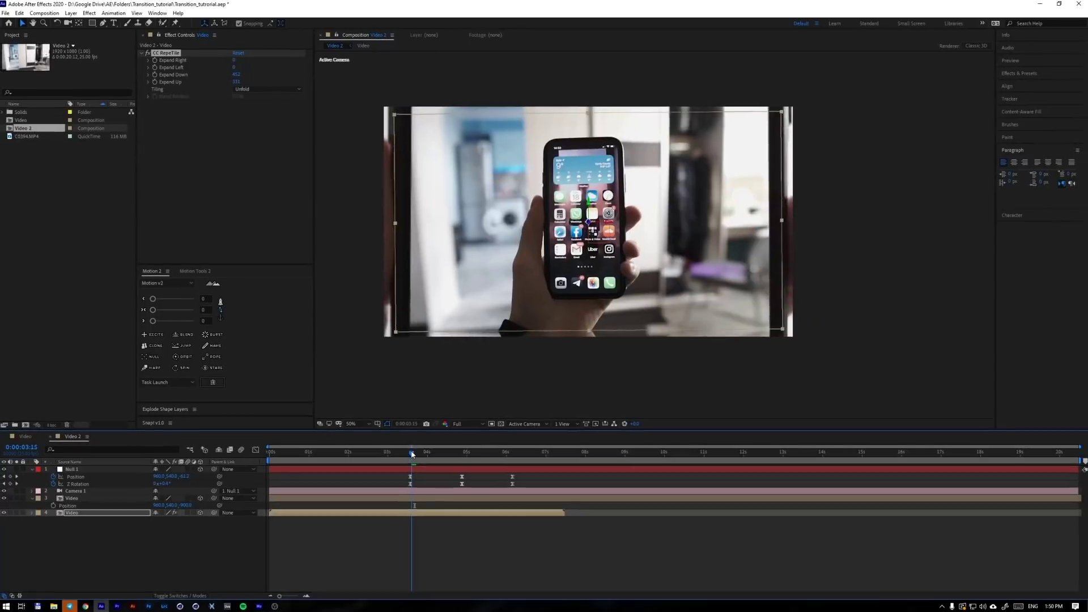
- Set the CC RepeTile Expand values to 500 on the bottom Video layer and check the frame edges
left_click(410, 452)
left_click_drag(412, 453, 416, 454)
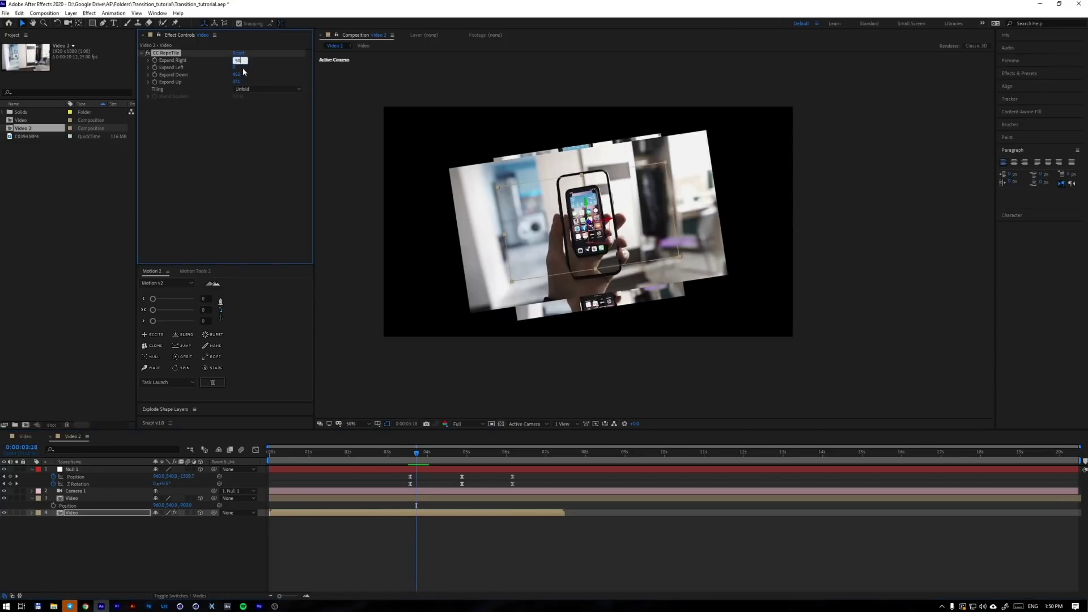
left_click(236, 74)
type("500")
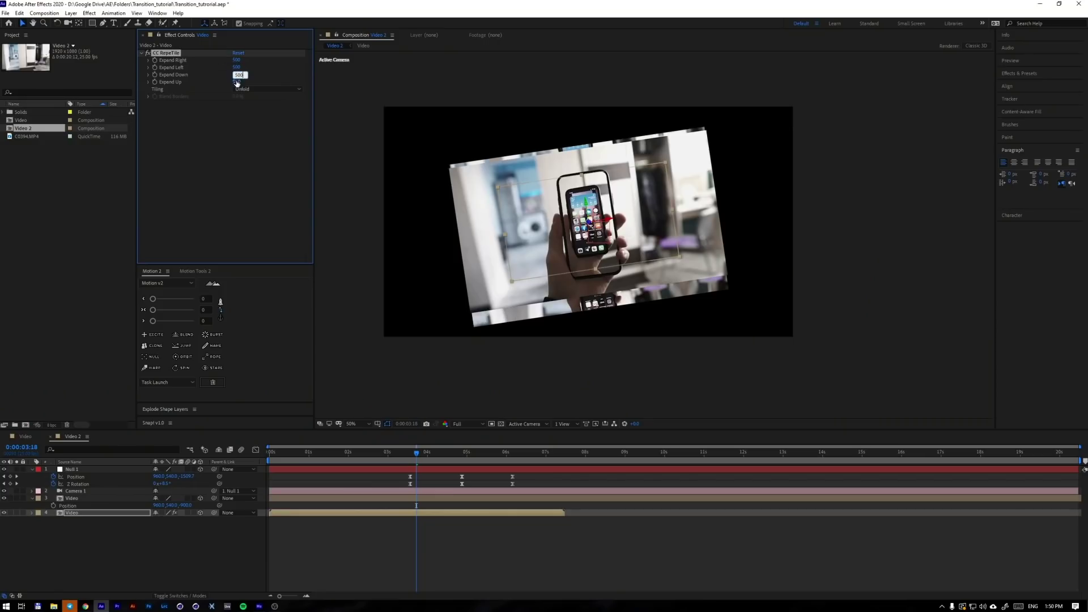
left_click_drag(420, 450, 415, 452)
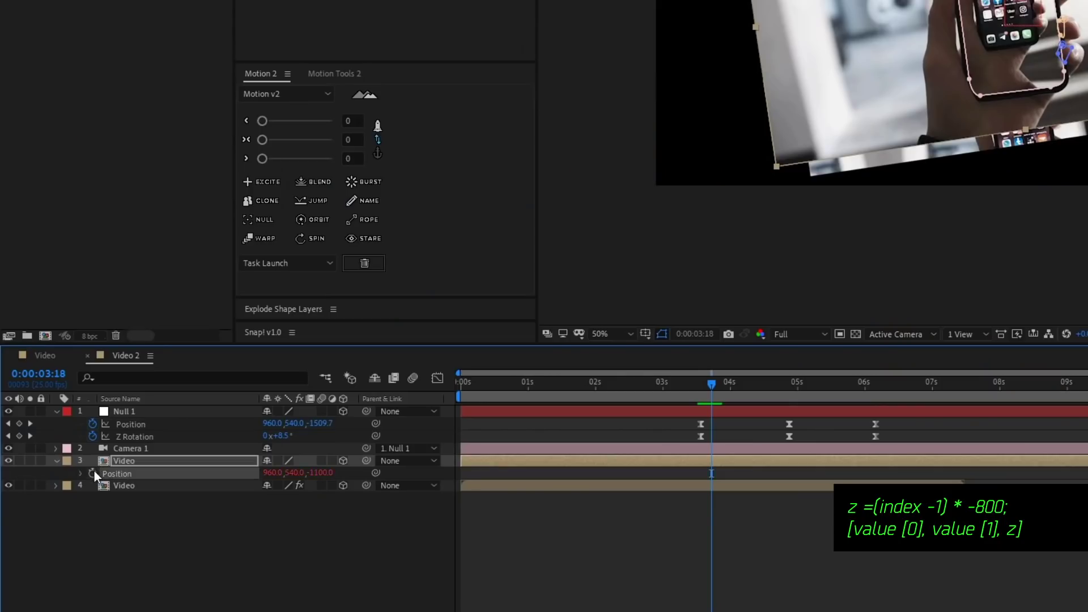
- Add the expression "z =(index -1) * -800; [value [0], value [1], z]" to the masked Video layer's Position
left_click(54, 505, "alt")
type("z =(index -1) * 100; [value [0], value [1], z]")
left_click(245, 554)
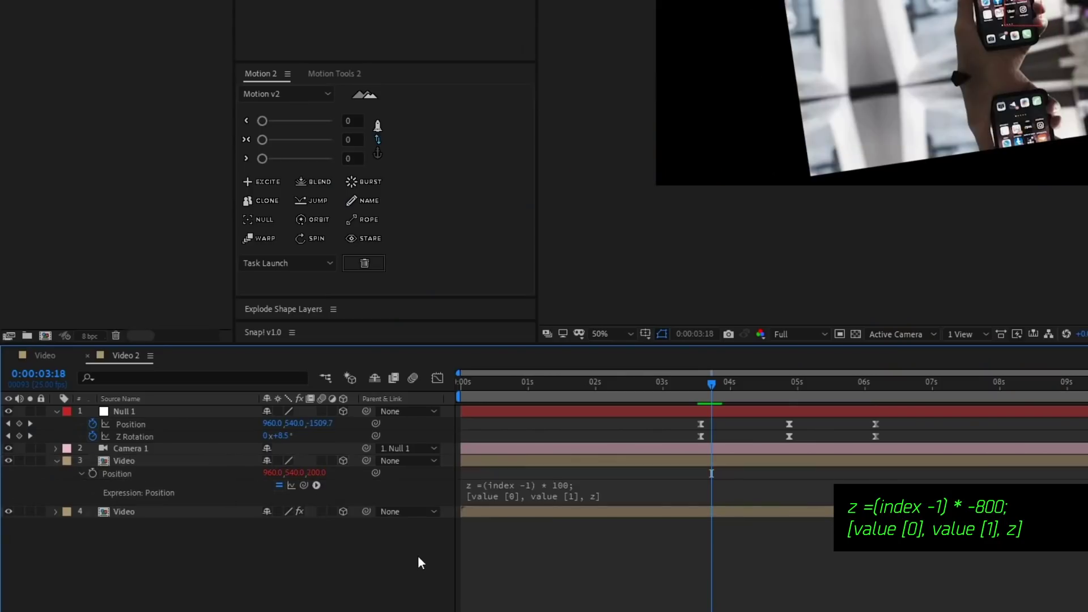
key("space")
key("space")
- Duplicate the masked Video layer repeatedly to build a deep tunnel of phones, and scrub through the camera move
left_click(692, 462)
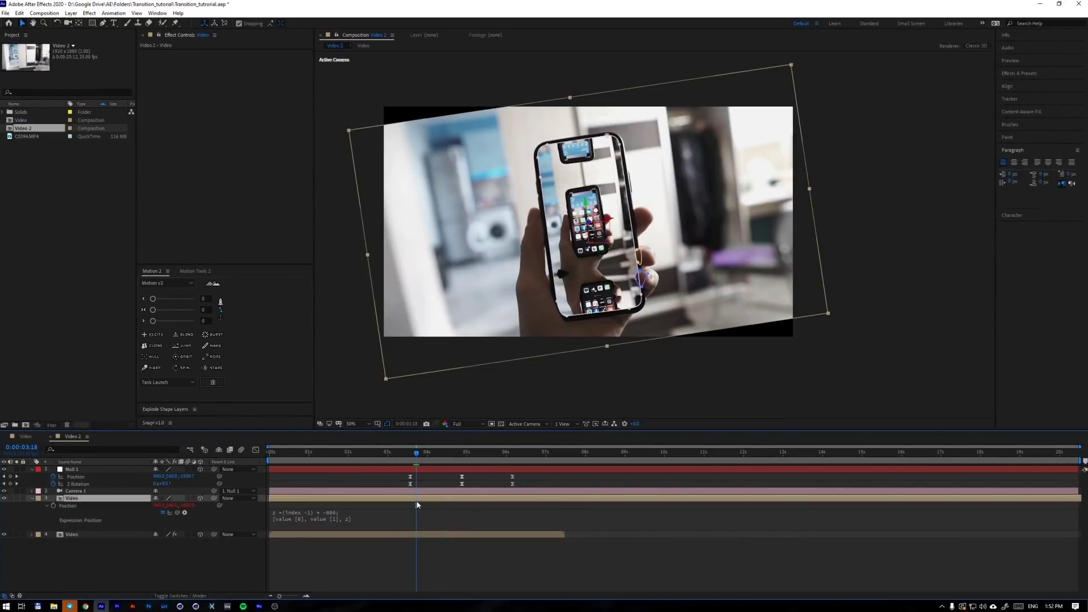
key("ctrl+d")
key("ctrl+d")
key("ctrl+d")
key("ctrl+d")
key("ctrl+d")
key("ctrl+d")
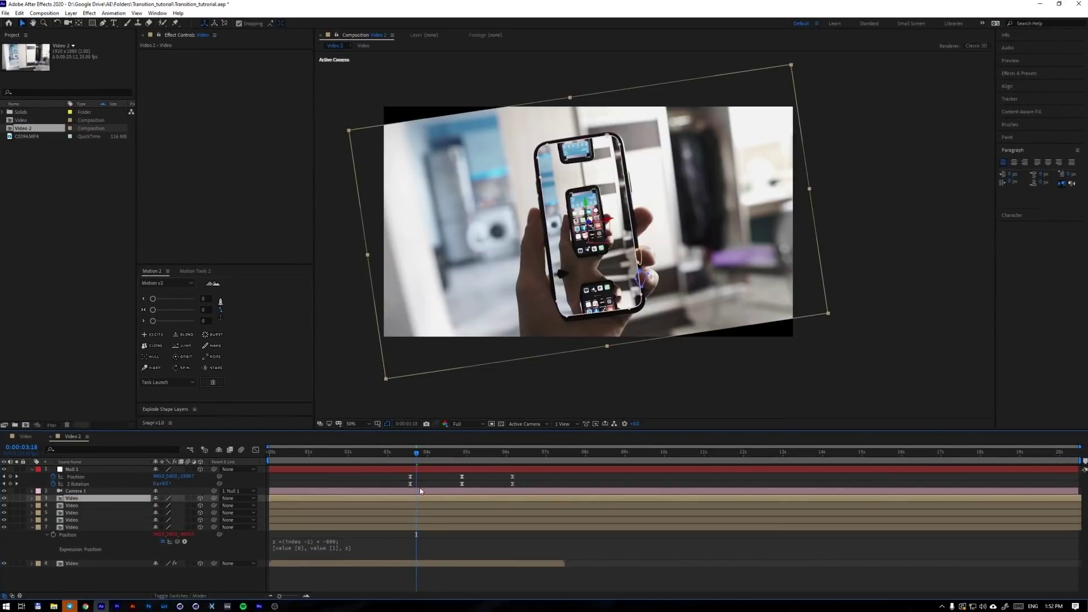
left_click(422, 461)
left_click_drag(423, 461, 426, 460)
key("ctrl+d")
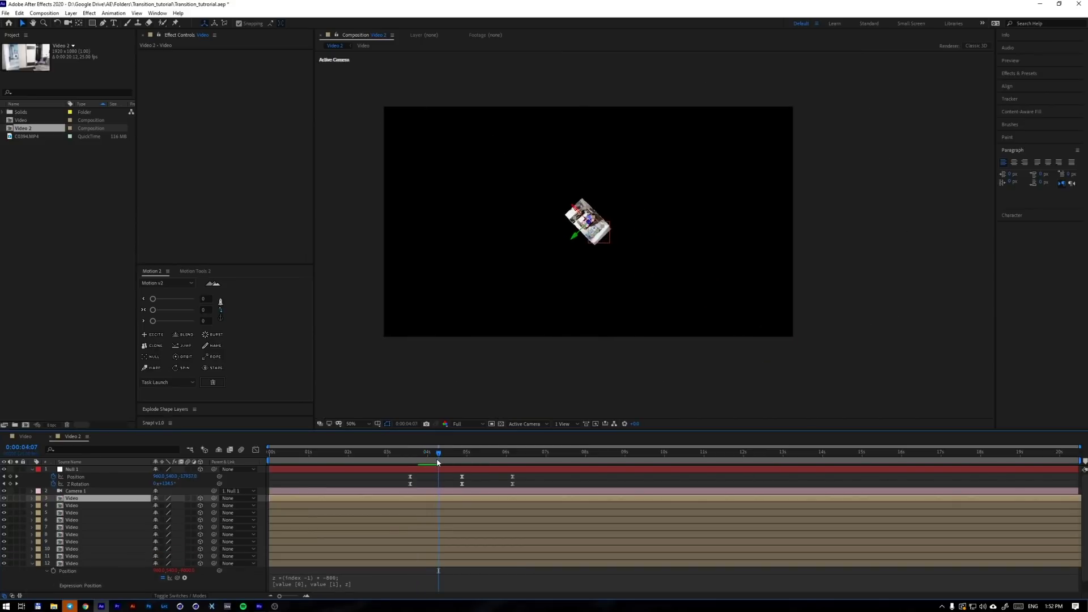
key("ctrl+d")
key("ctrl+d")
key("ctrl+d")
key("ctrl+d")
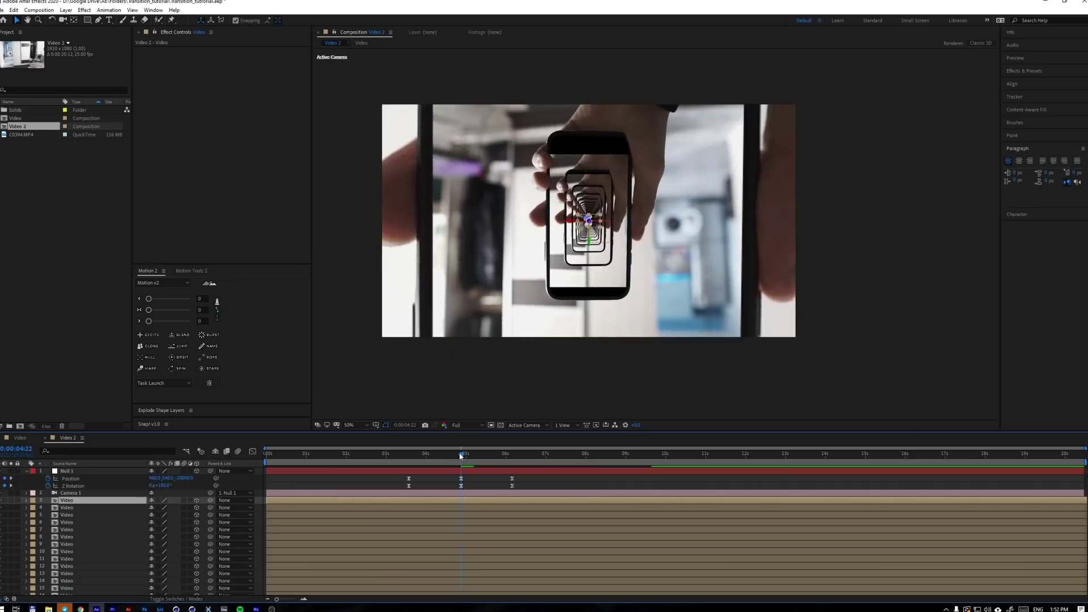
left_click_drag(460, 453, 500, 468)
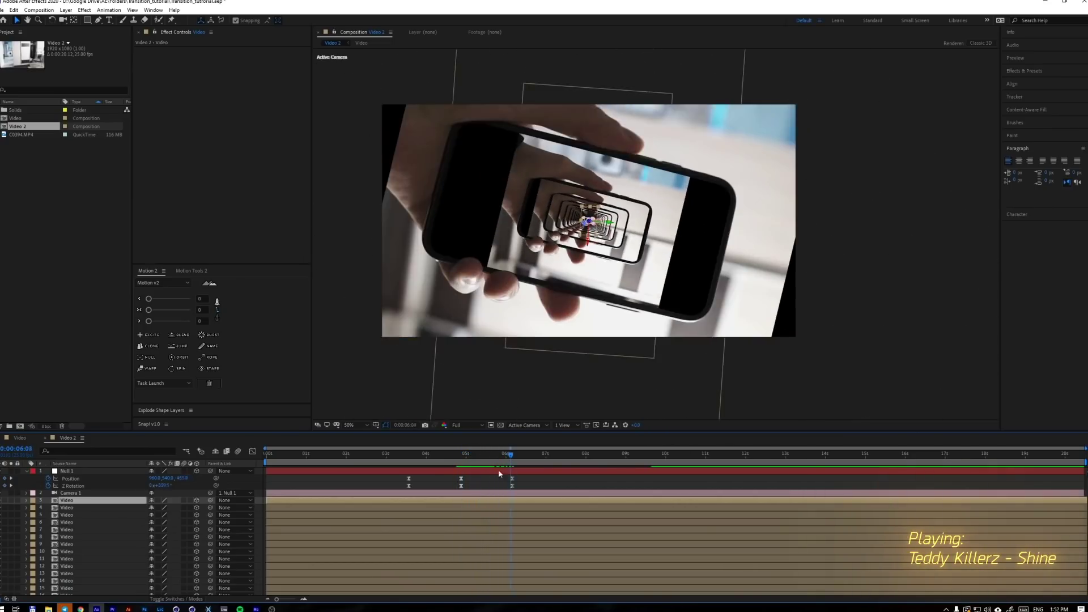
left_click_drag(414, 475, 406, 468)
- Delete the duplicated Video layers, keeping one masked copy and the original bottom layer
left_click(253, 482)
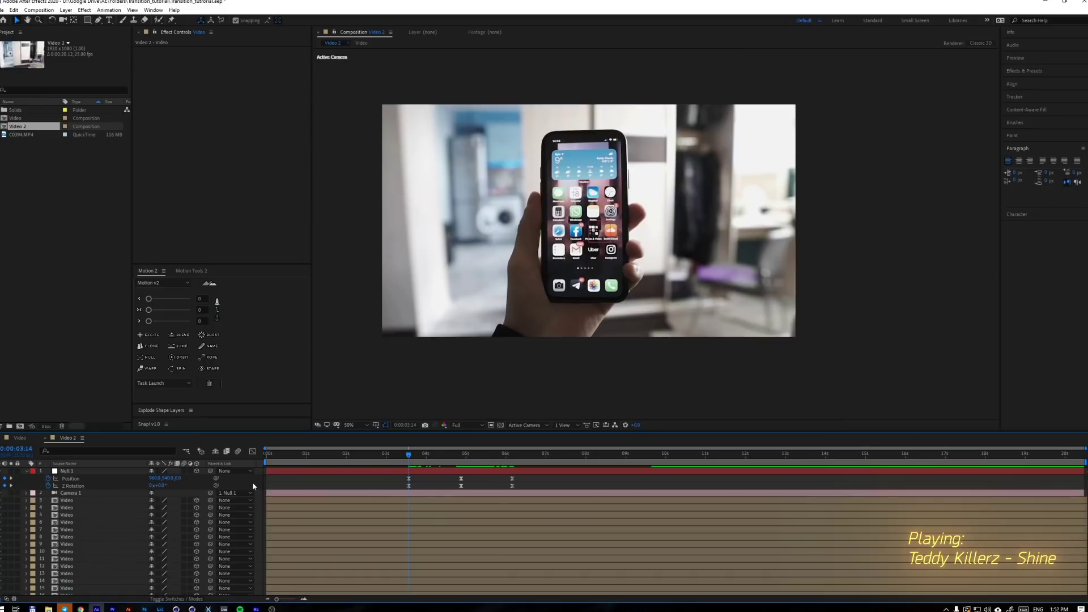
key("u")
scroll(104, 507, "down", 4)
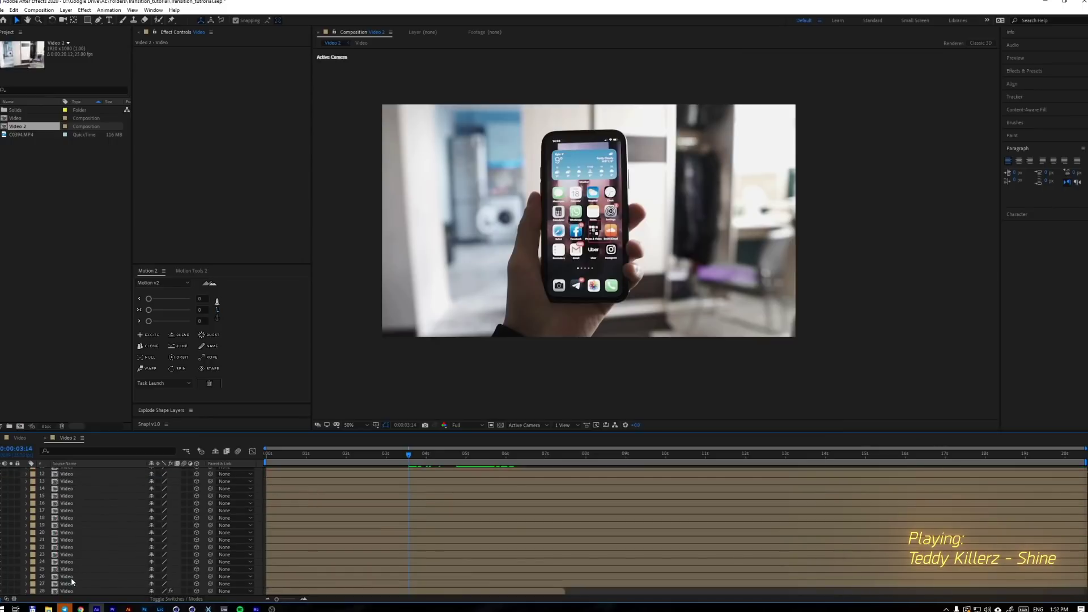
left_click(86, 578, "shift")
key("Delete")
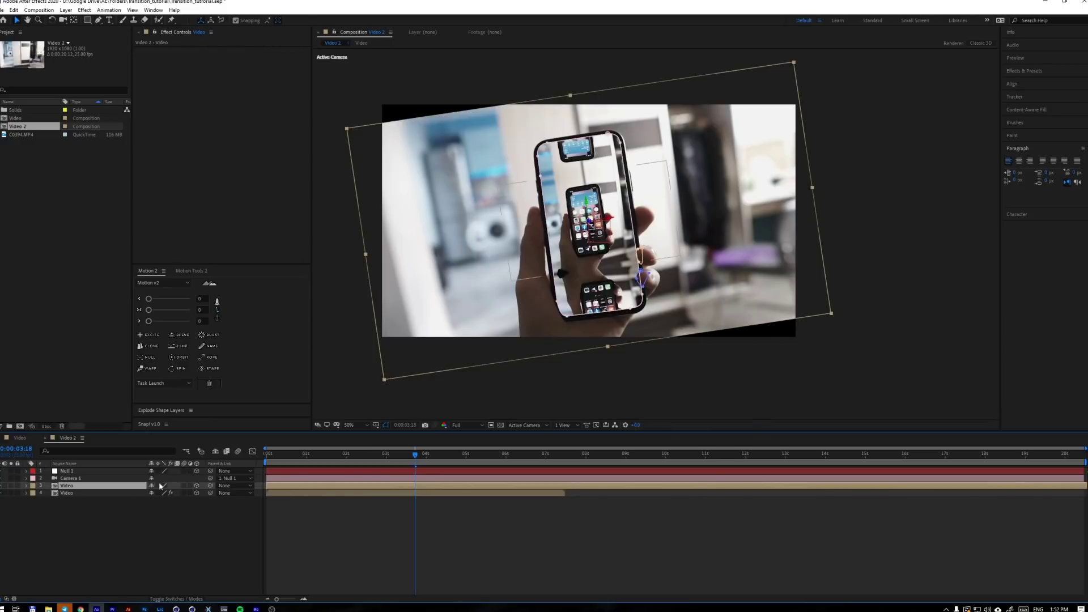
- Give the masked Video layer's Z Rotation the expression rotation+[(index-1)*10]
key("r")
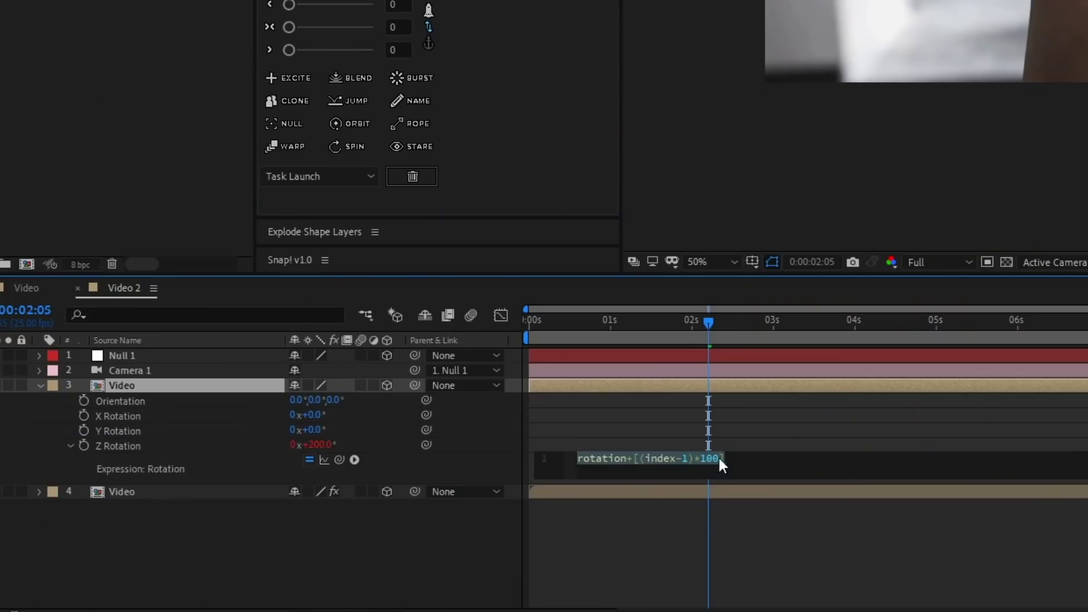
type("10")
left_click(781, 322)
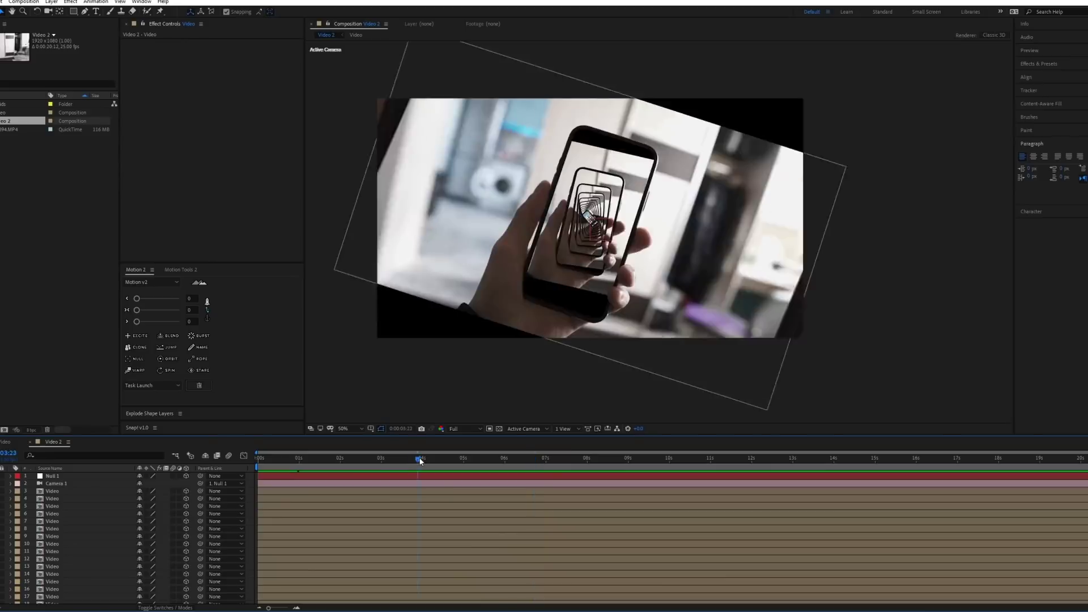
- Enable motion blur for the stacked Video layers and the composition, and preview the transition at Third resolution
mouse_move(420, 460)
left_mouse_down()
mouse_move(457, 471)
mouse_move(418, 481)
left_mouse_up()
left_click_drag(172, 492, 168, 521)
left_click_drag(316, 461, 329, 588)
scroll(349, 542, "down", 4)
left_click_drag(327, 466, 325, 480)
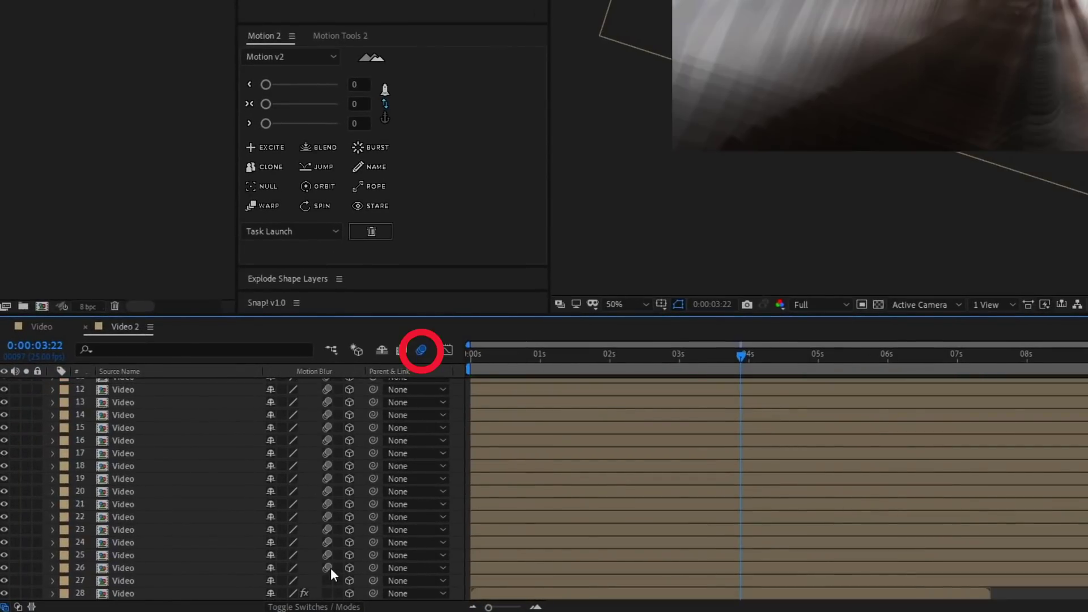
left_click(812, 373)
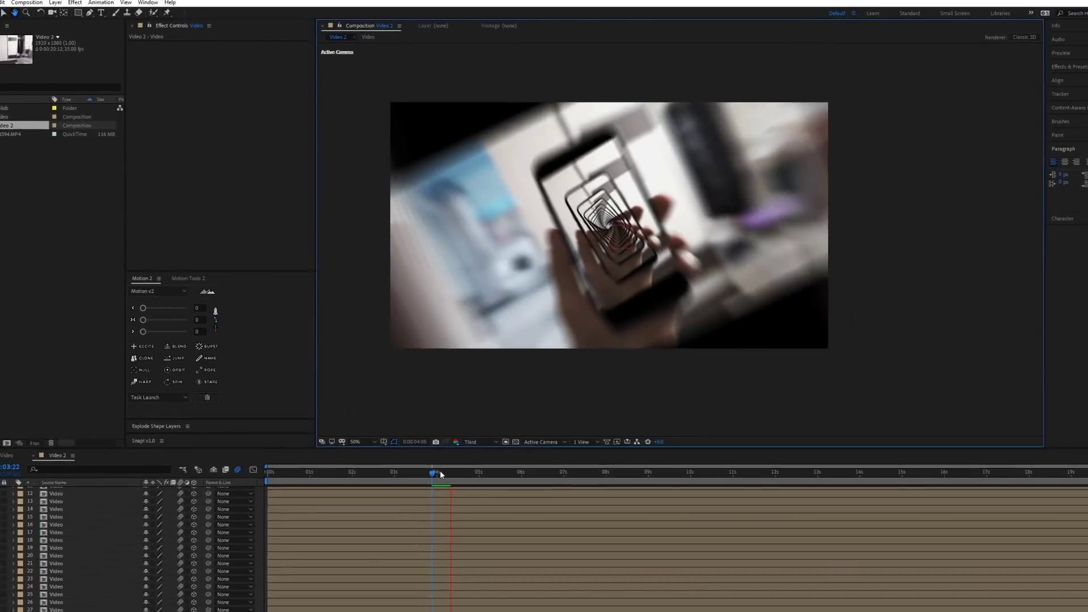
key("space")
- Set the composition's motion blur shutter angle to 90° and preview the transition
left_click(80, 18)
left_click(85, 44)
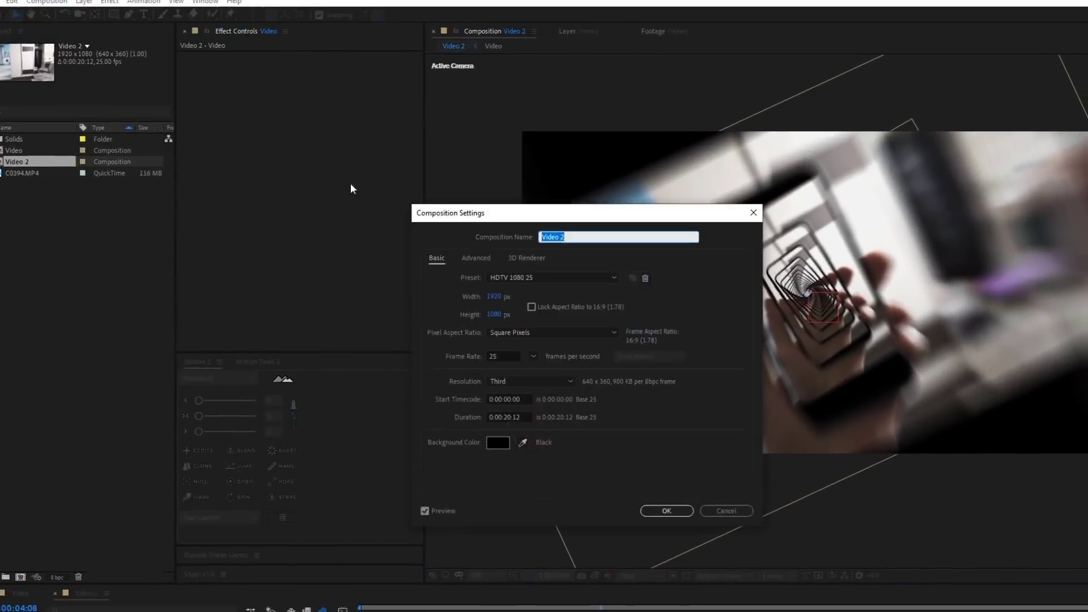
left_click(533, 274)
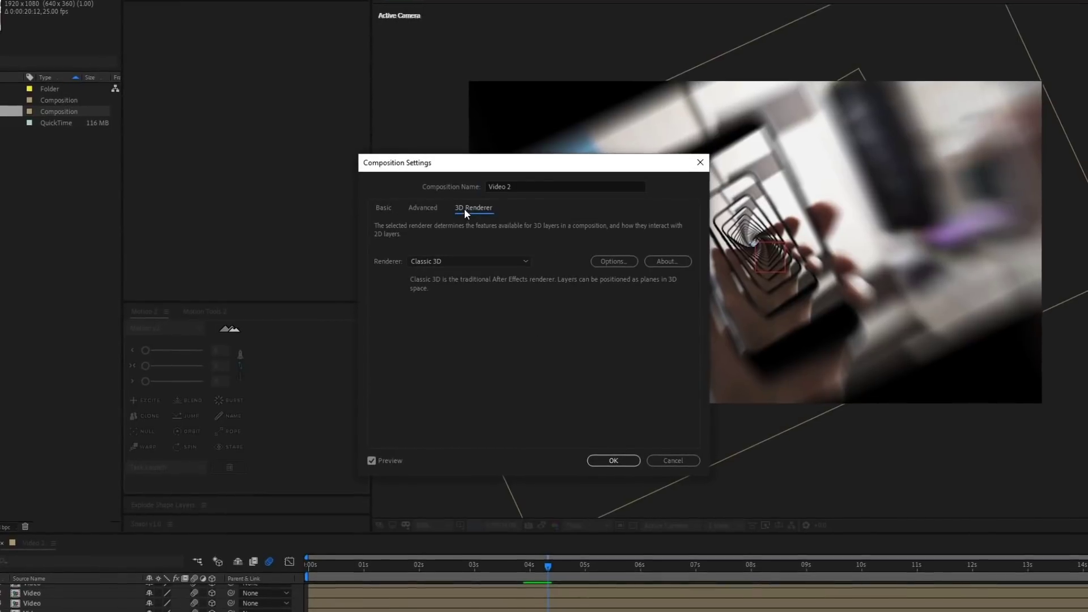
left_click(425, 208)
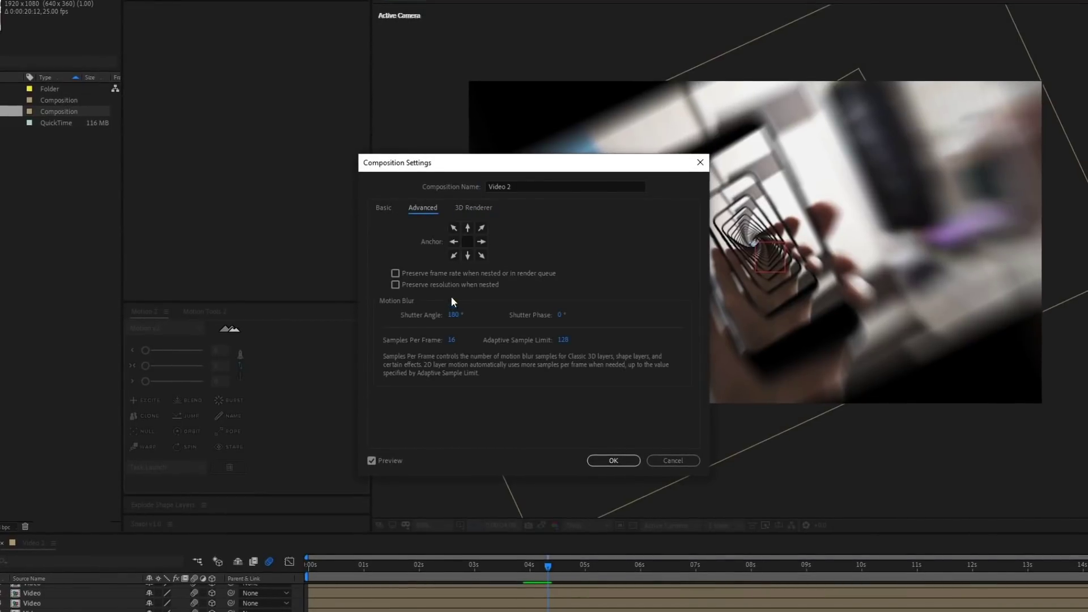
type("90")
left_click(557, 433)
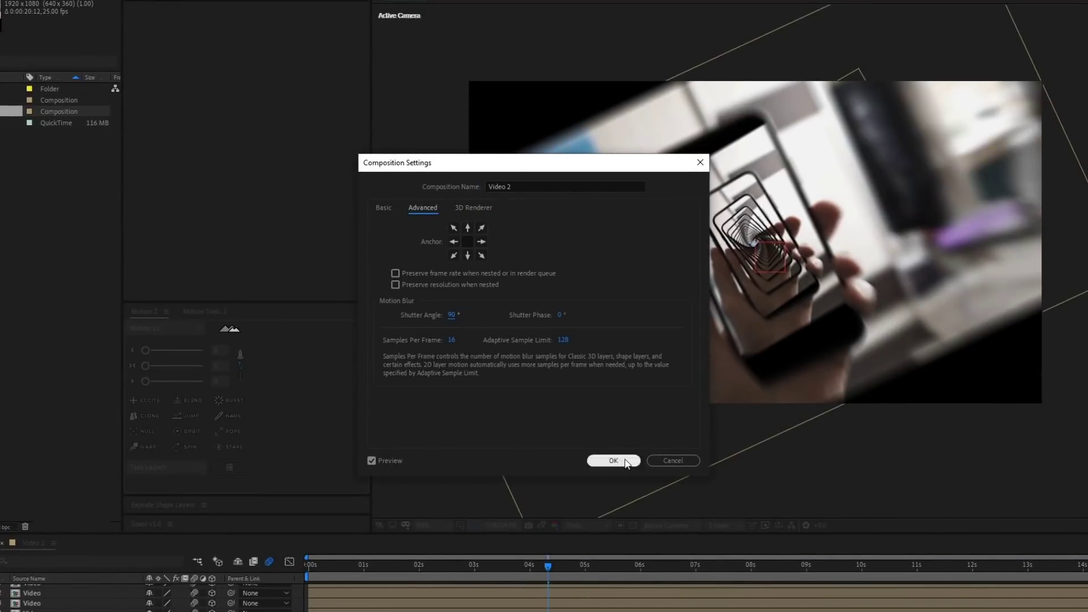
left_click(624, 462)
left_click_drag(533, 553, 423, 556)
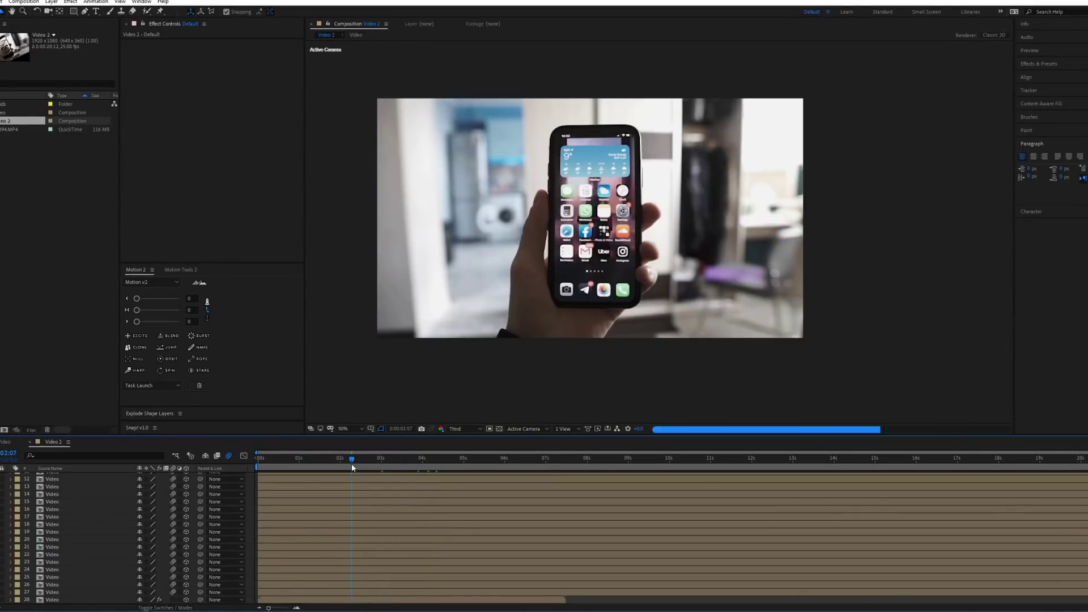
key("space")
key("space")
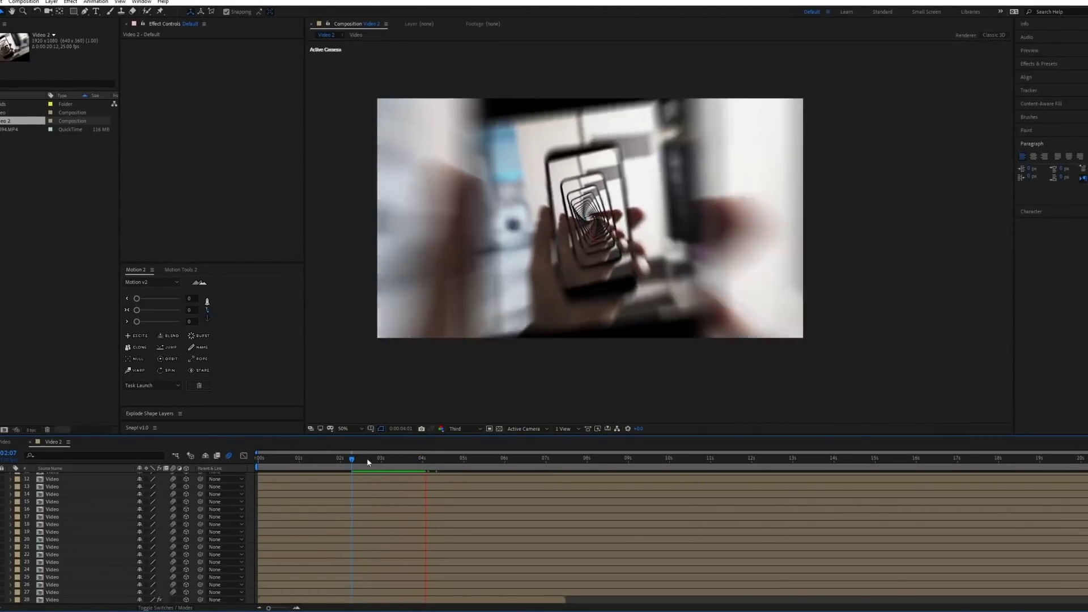
- Lower the composition's motion blur shutter angle further in its advanced settings
left_click(36, 3)
left_click(40, 19)
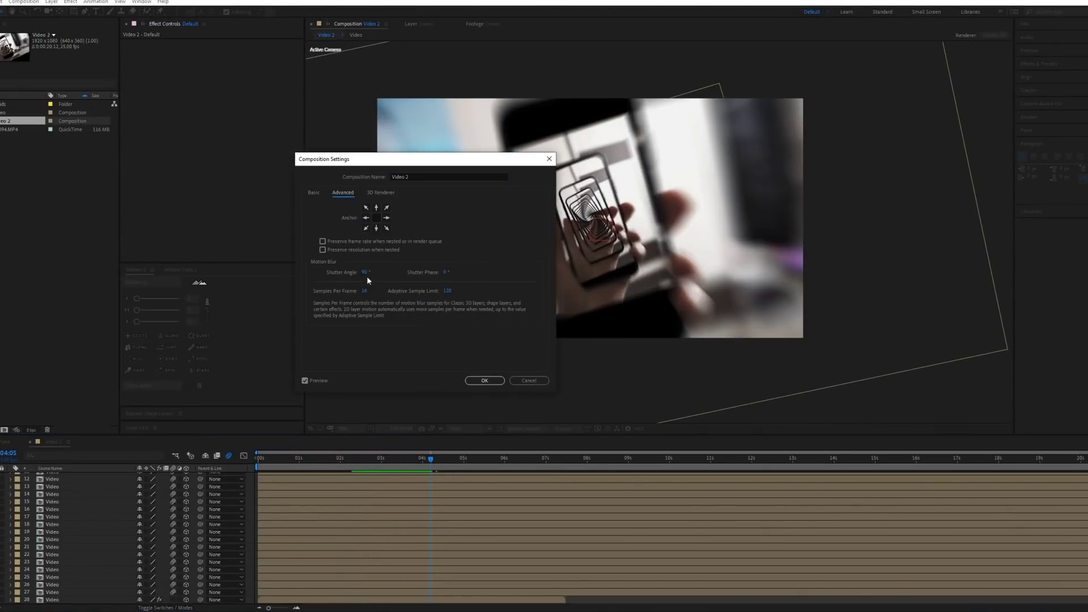
left_click(382, 355)
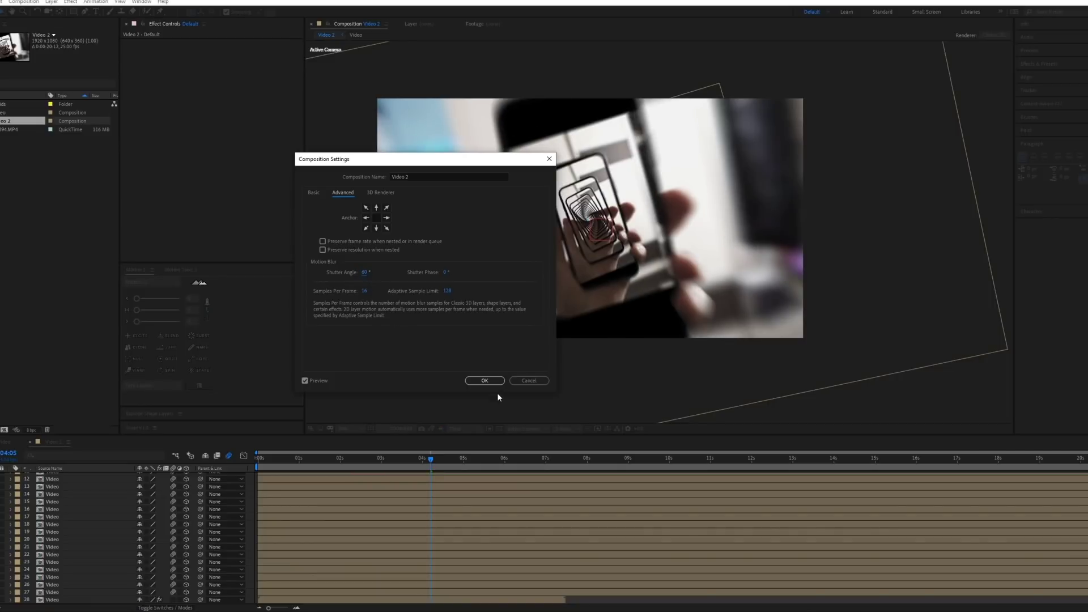
left_click(491, 382)
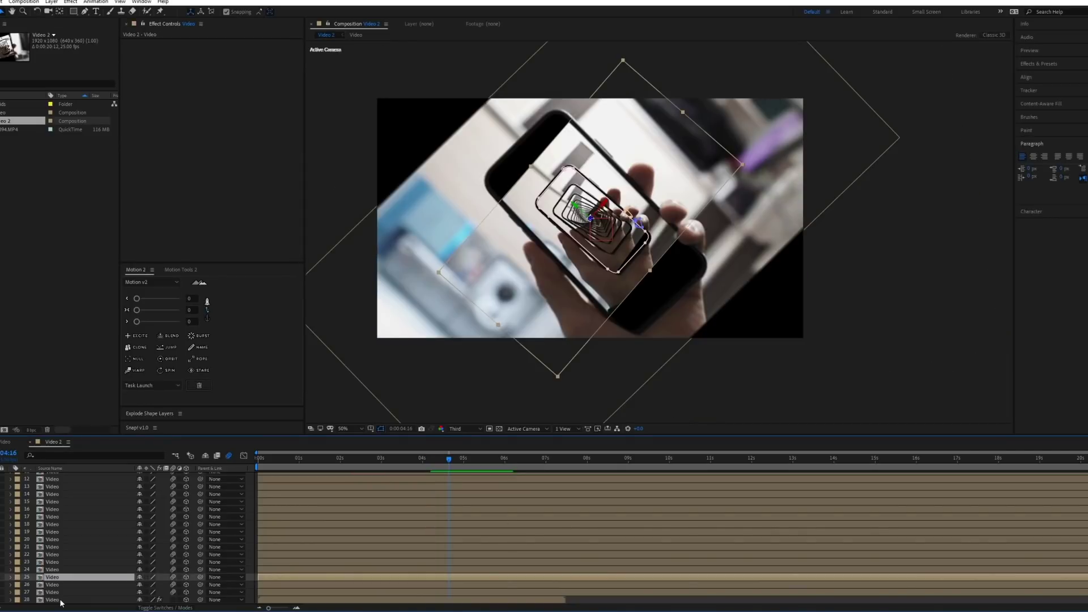
- Copy CC RepeTile from the original bottom Video layer onto all the Video layers above it, and check the tiled edges
left_click(61, 601)
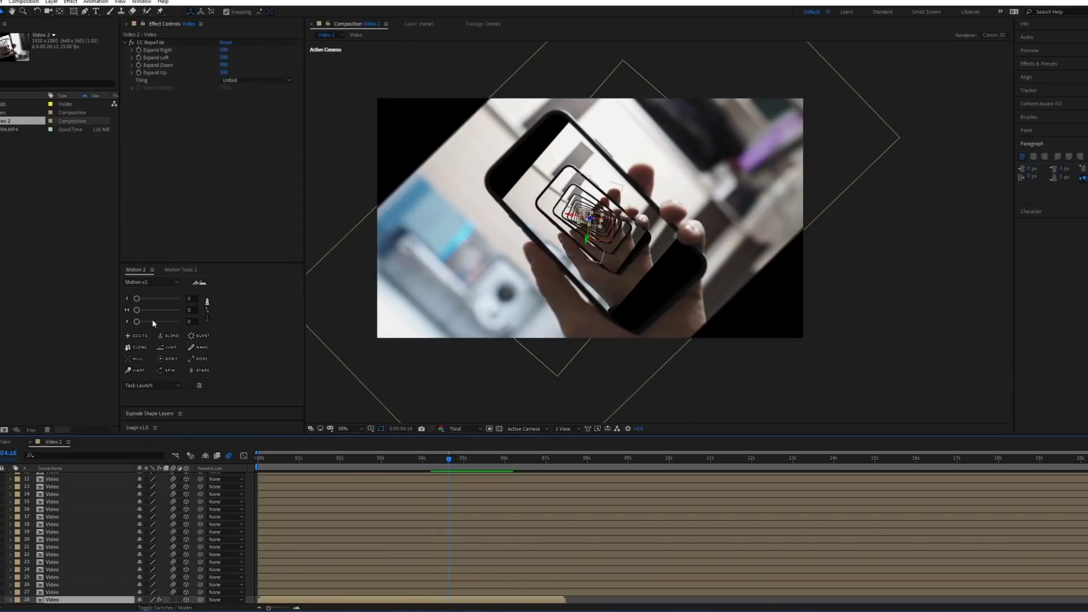
left_click(76, 584)
left_click(64, 591)
scroll(64, 566, "up", 5)
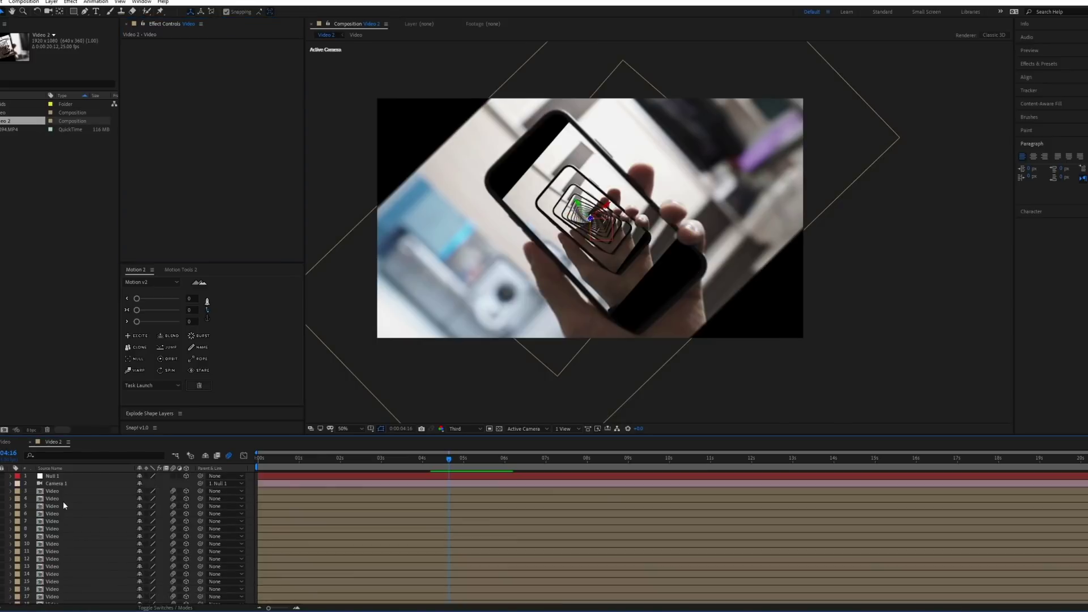
left_click(62, 491, "shift")
key("ctrl+v")
left_click_drag(448, 462, 469, 463)
left_click(251, 499)
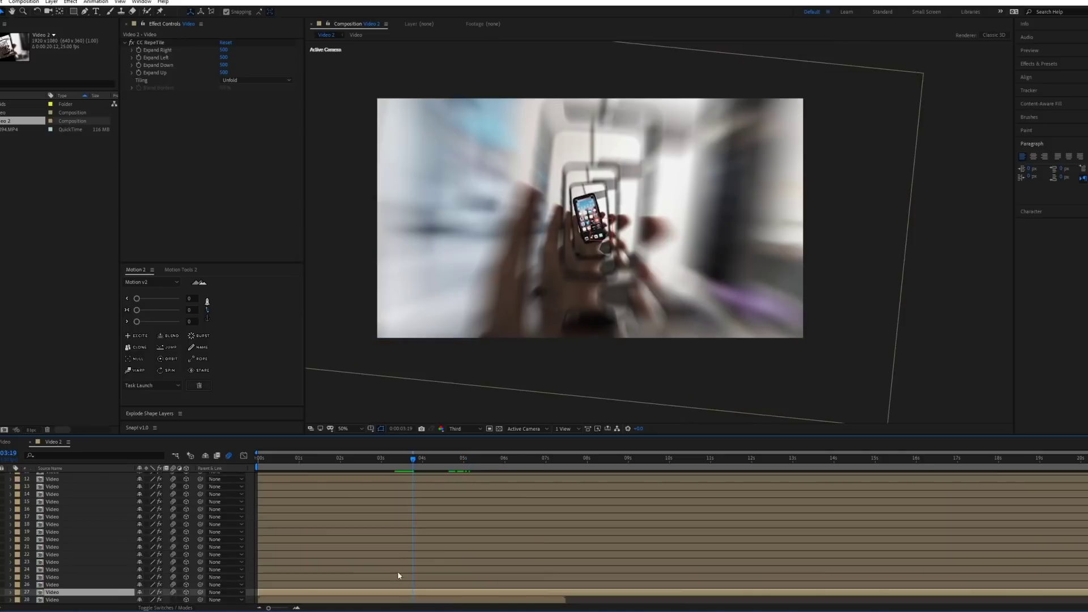
- Apply the Colorama effect to the topmost Video layer
left_click(406, 584)
key("ctrl+space")
type("color")
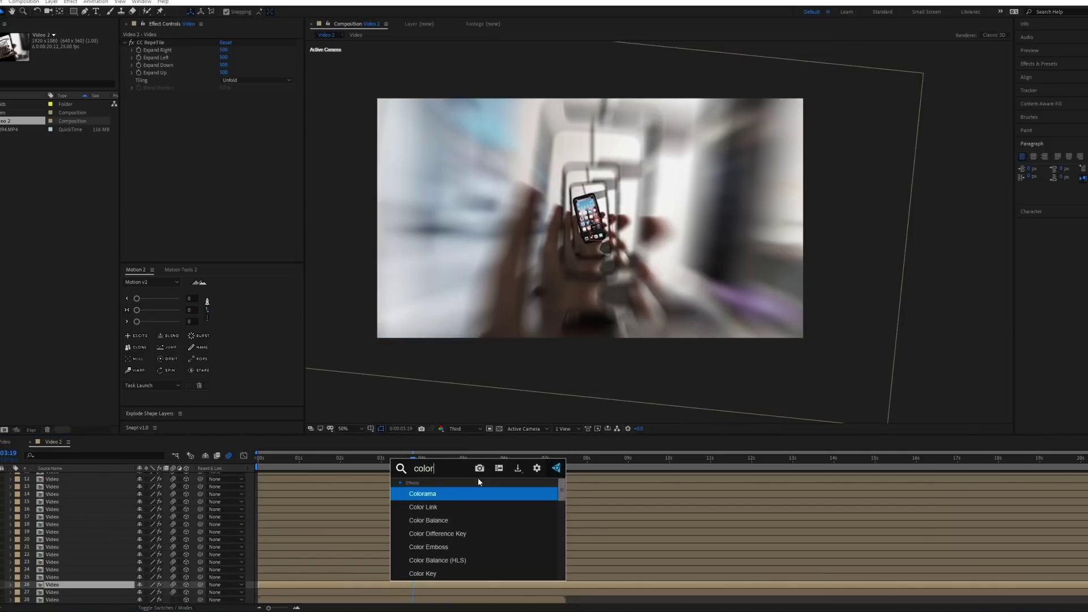
key("Return")
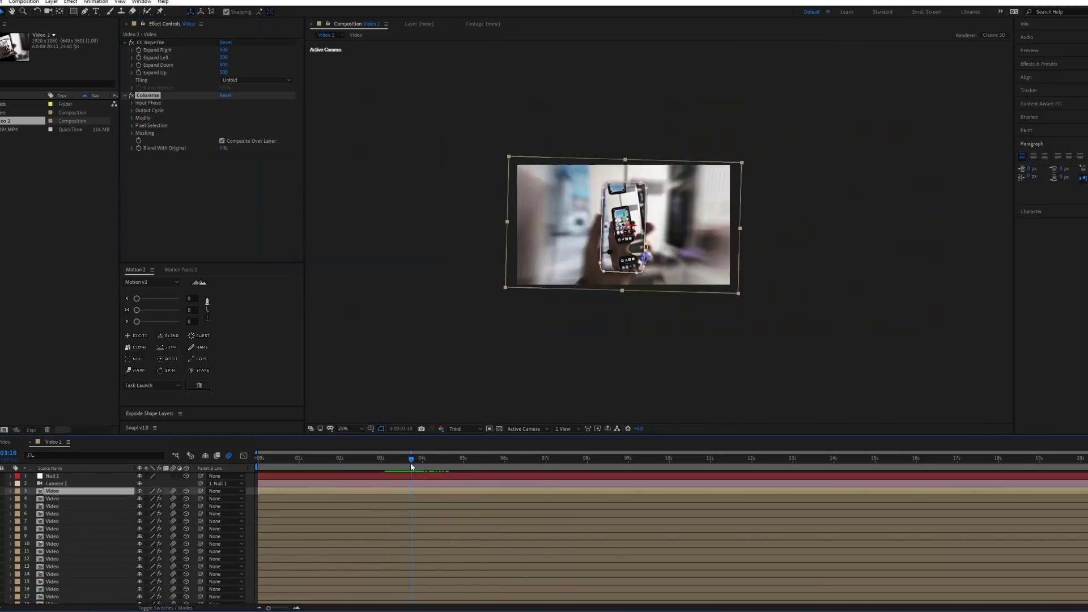
key("ctrl+v")
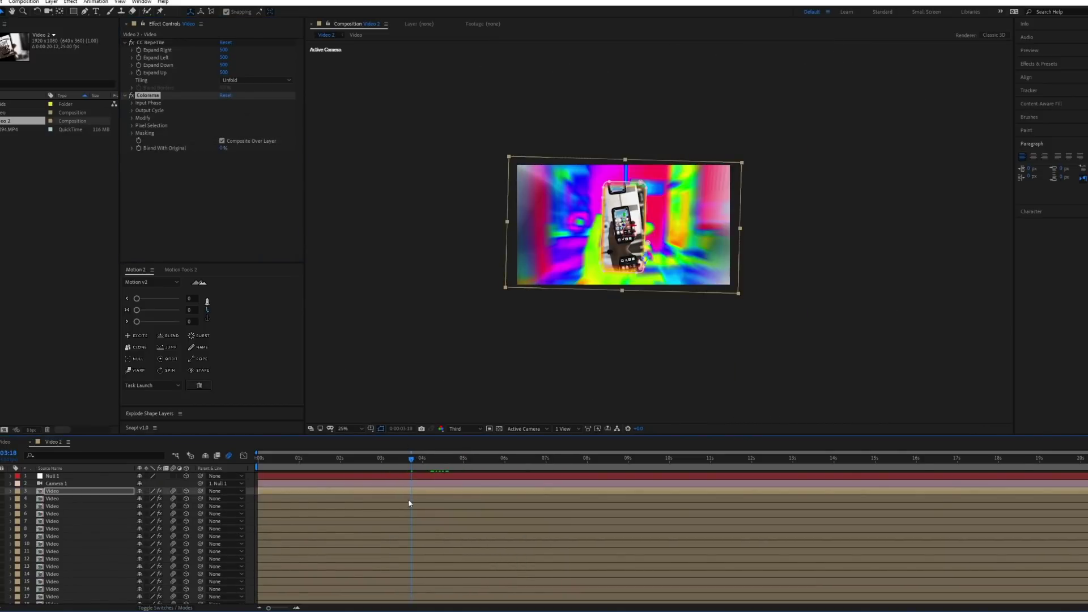
- Paste the Colorama effect onto every second Video layer down the stack, and fit the composition in the viewer
key("ctrl+Down")
key("ctrl+Down")
key("ctrl+Down")
key("ctrl+Down")
key("ctrl+Down")
key("ctrl+Down")
key("ctrl+Down")
key("ctrl+Down")
key("ctrl+Down")
key("ctrl+Down")
key("ctrl+Down")
key("ctrl+Down")
key("ctrl+Down")
key("ctrl+Down")
key("ctrl+Down")
key("ctrl+Down")
left_click(413, 590, "ctrl")
key("ctrl+v")
scroll(417, 571, "down", 2)
left_click(420, 593)
key("ctrl+v")
left_click_drag(412, 460, 437, 461)
left_click(350, 429)
left_click(356, 441)
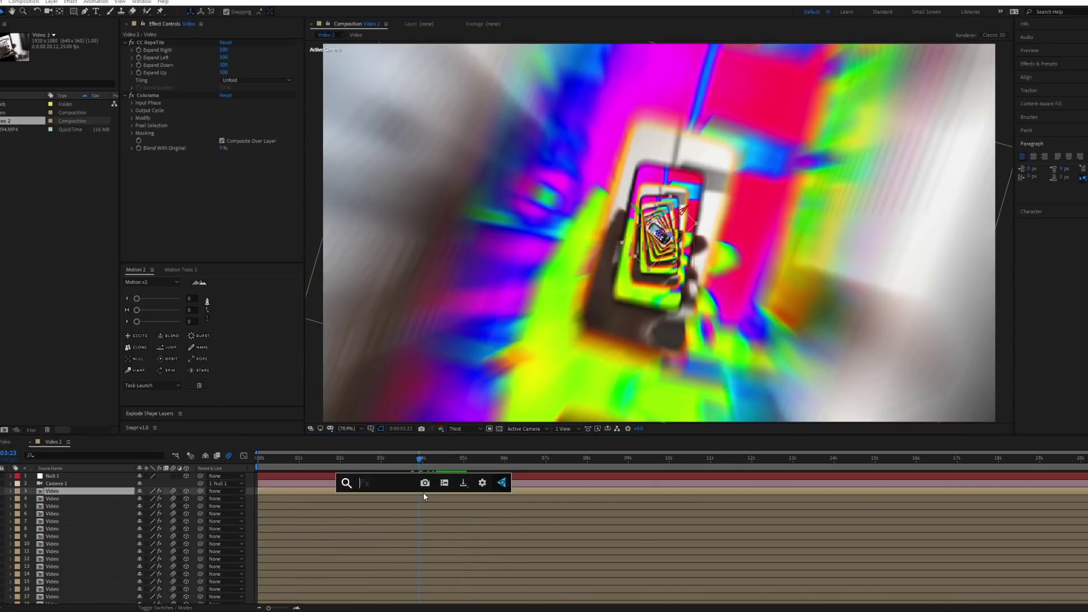
- Add Hue/Saturation to the topmost Video layer and paste it onto layer 5 with Master Hue set to 20°
type("hue")
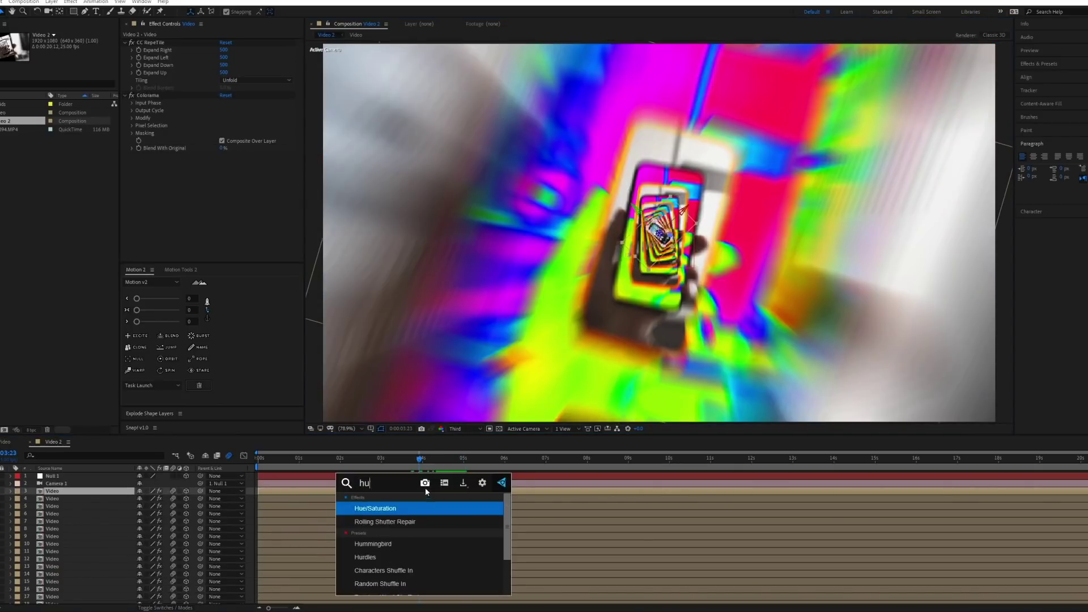
key("Return")
key("ctrl+c")
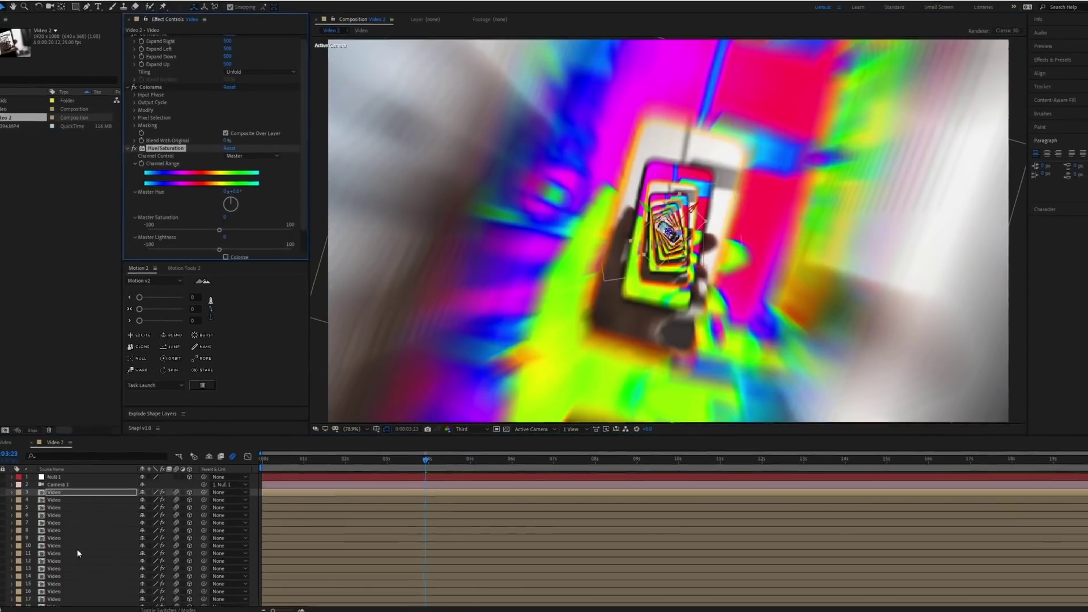
left_click(71, 506)
key("ctrl+v")
left_click(231, 194)
type("1")
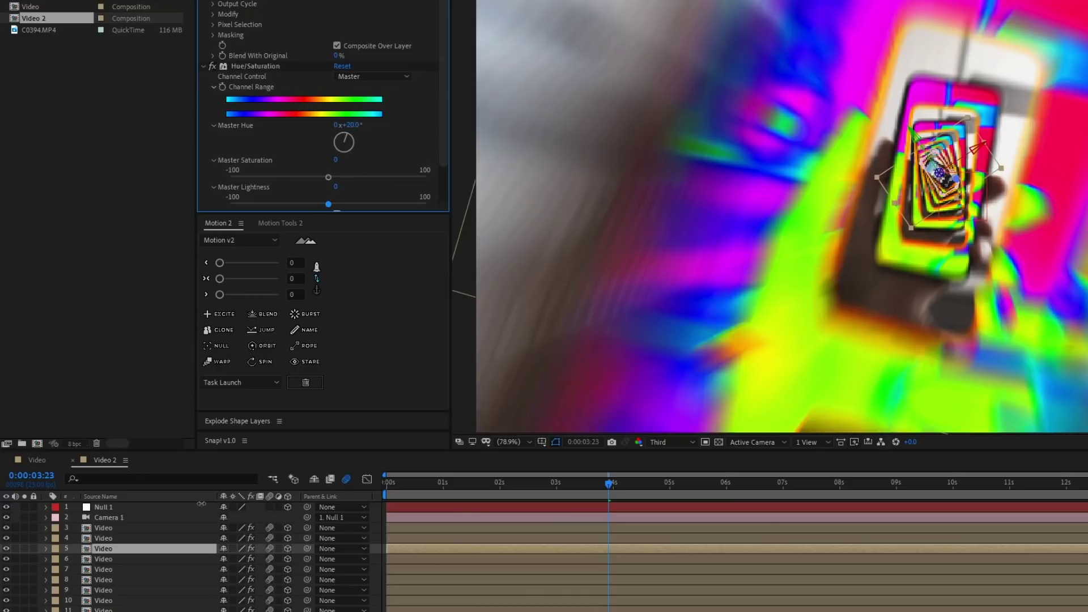
- Paste Hue/Saturation onto Video layers 7 and 9 with Master Hue set to 40° and 60° respectively
left_click(170, 570)
key("ctrl+v")
left_click(351, 124)
type("40")
left_click(170, 590)
key("ctrl+v")
left_click(351, 125)
type("60")
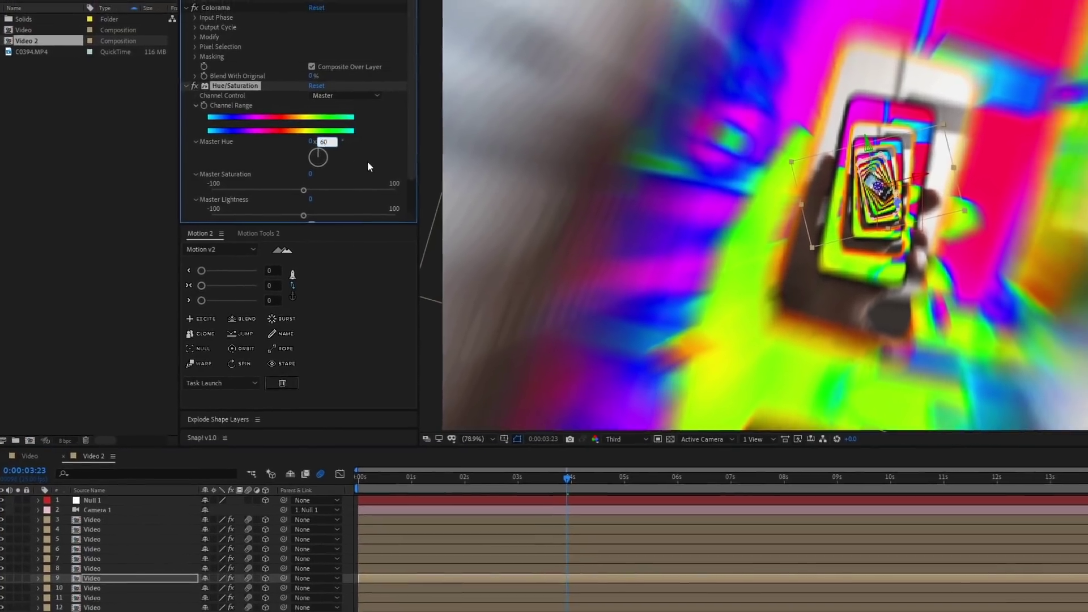
- Paste Hue/Saturation onto Video layers 11 and 13 with Master Hue set to 80° and 100° respectively
left_click(141, 597)
key("ctrl+v")
left_click(325, 142)
type("80")
left_click(131, 601)
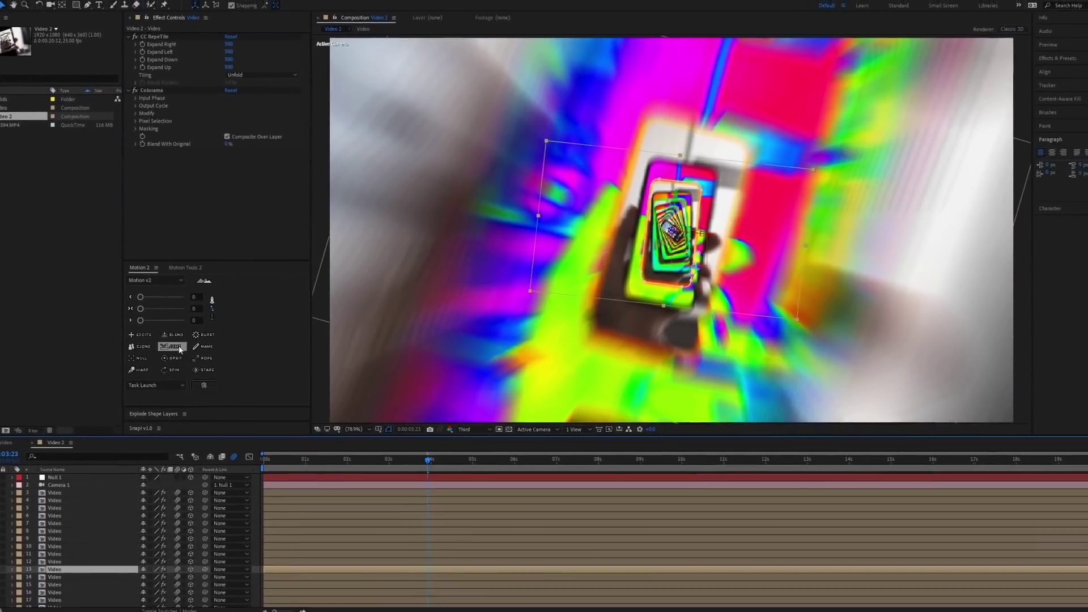
left_click(65, 554)
left_click(65, 569)
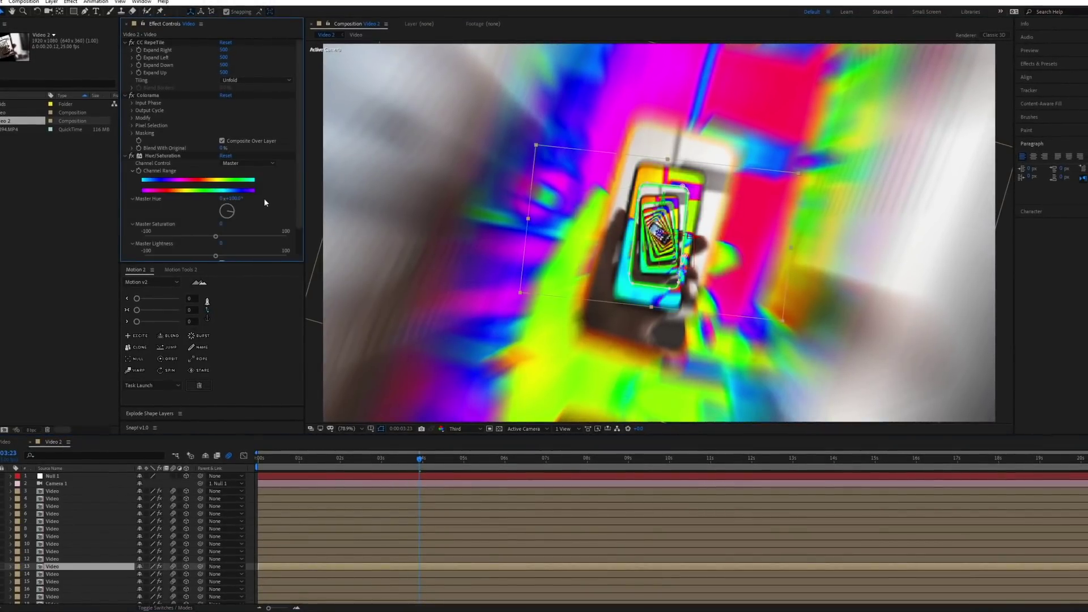
- Paste Hue/Saturation onto Video layers 15 and 17 with Master Hue set to 120° and 140° respectively
key("ctrl+Down")
key("ctrl+Down")
left_click(233, 198)
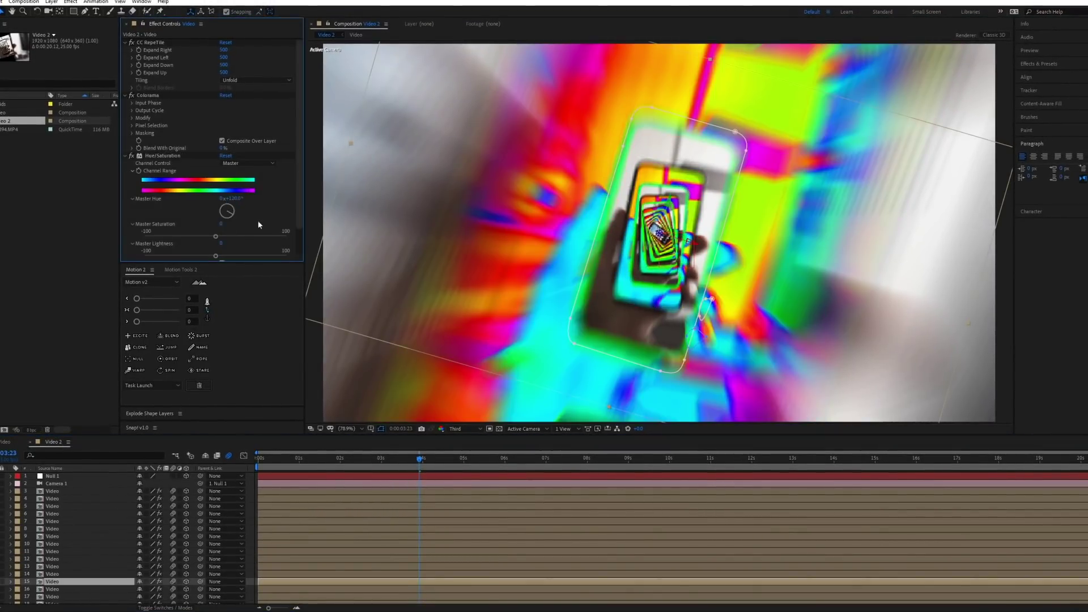
key("ctrl+Down")
key("ctrl+Down")
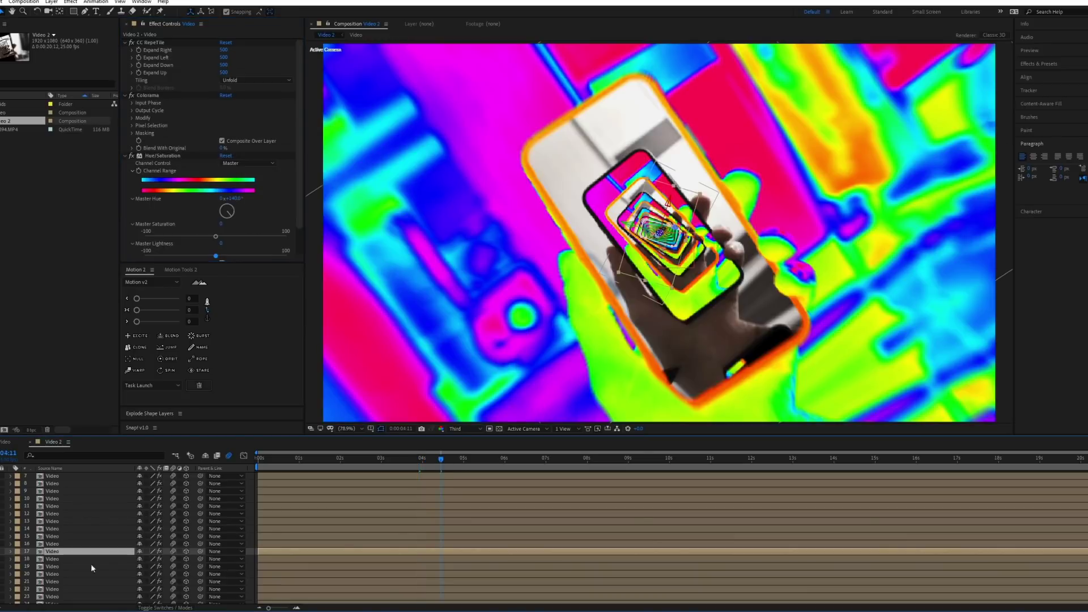
- Paste Hue/Saturation onto every second Video layer from 19 to 27, raising Master Hue by 20° each time up to 240°
key("ctrl+Down")
key("ctrl+Down")
key("ctrl+Down")
key("ctrl+Down")
key("ctrl+Down")
key("ctrl+Down")
key("ctrl+Down")
key("ctrl+Down")
key("ctrl+Down")
key("ctrl+Down")
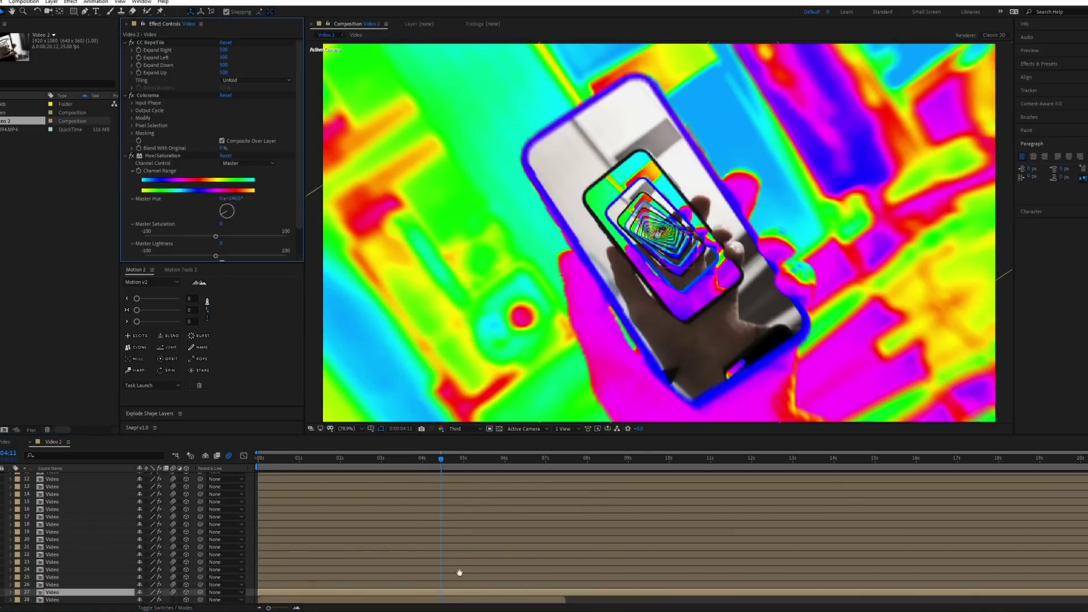
- Preview the recolored phone tunnel and inspect Camera 1's camera options at 0:00:05:00
left_click_drag(441, 458, 465, 461)
scroll(445, 513, "up", 4)
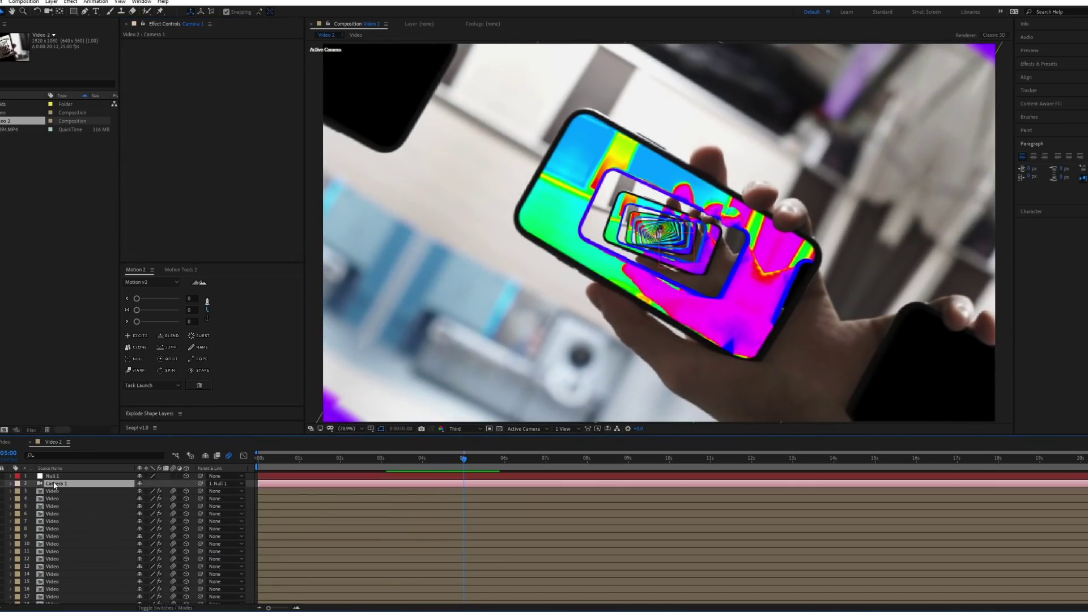
key("a")
key("a")
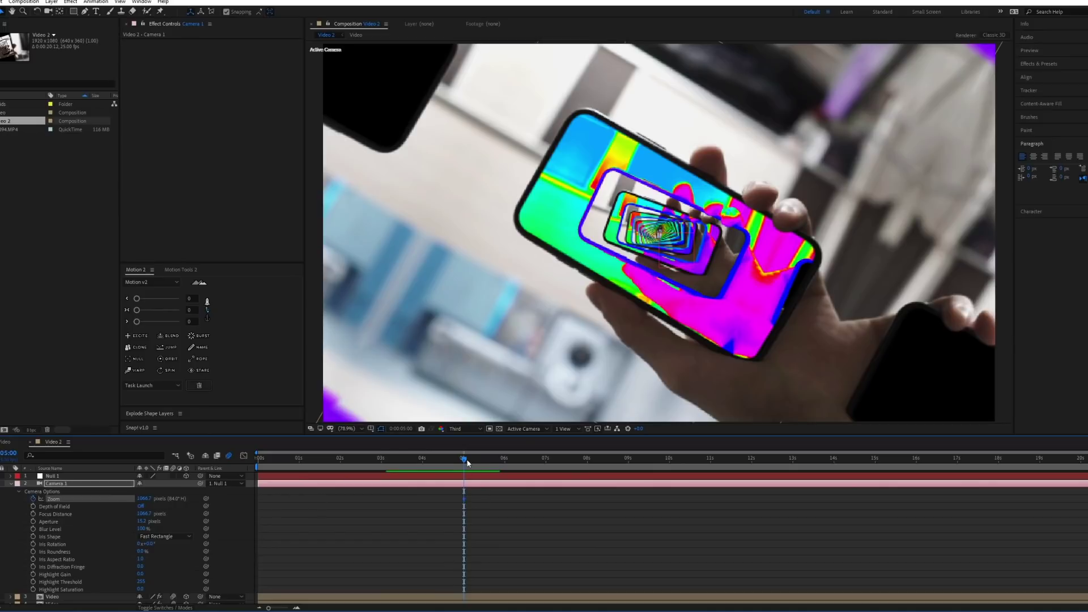
key("space")
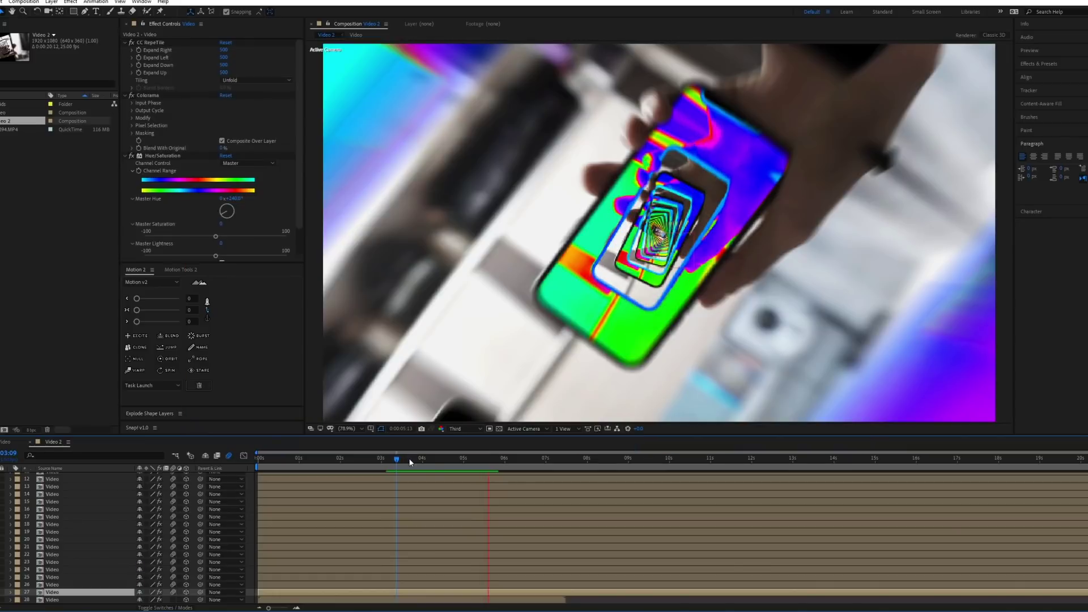
- Keyframe Camera 1's Zoom at 0:00:05:00 and set it to about 429 pixels at 0:00:05:14
left_click_drag(492, 458, 464, 465)
scroll(448, 516, "up", 4)
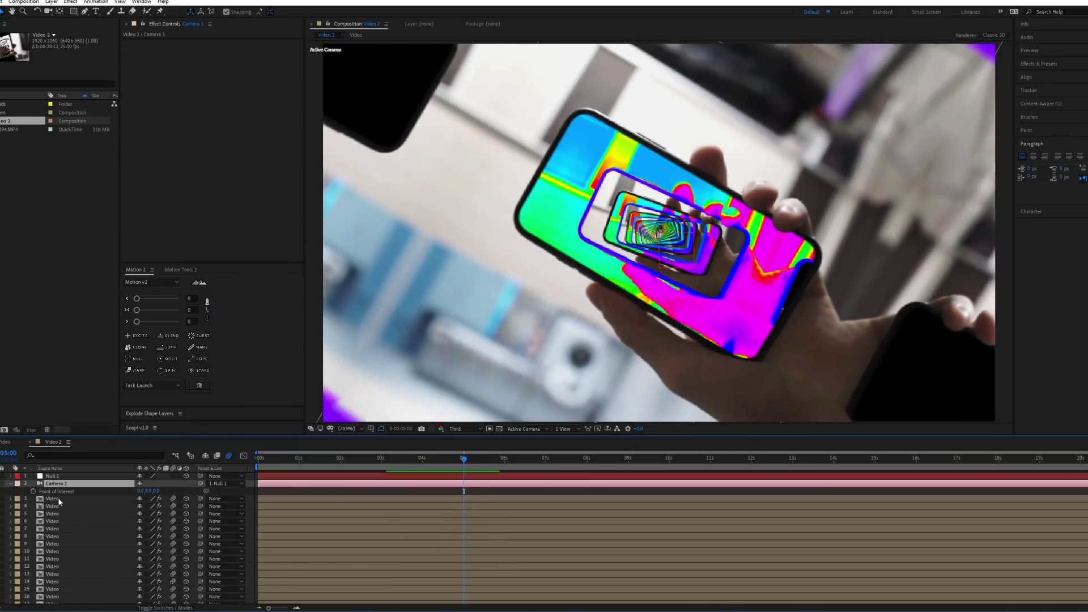
key("a")
key("a")
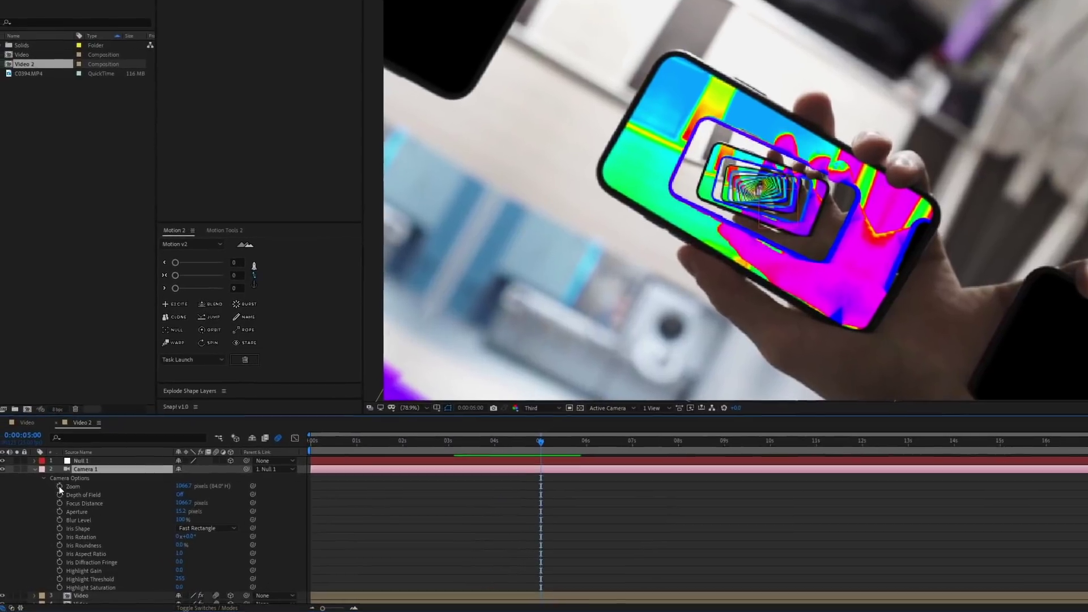
left_click(62, 486)
key("space")
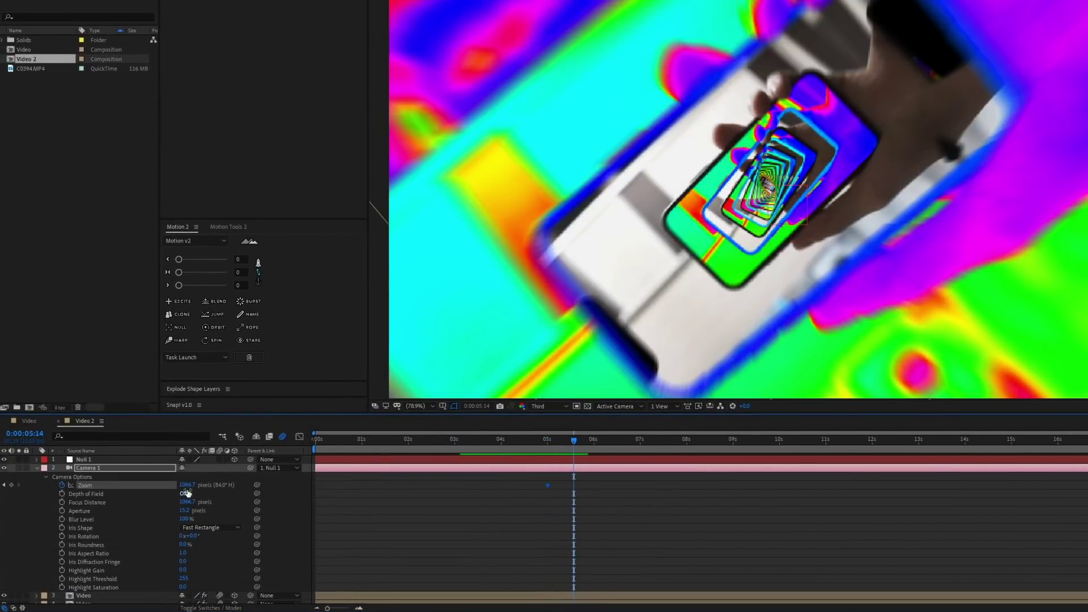
left_click_drag(123, 524, 0, 528)
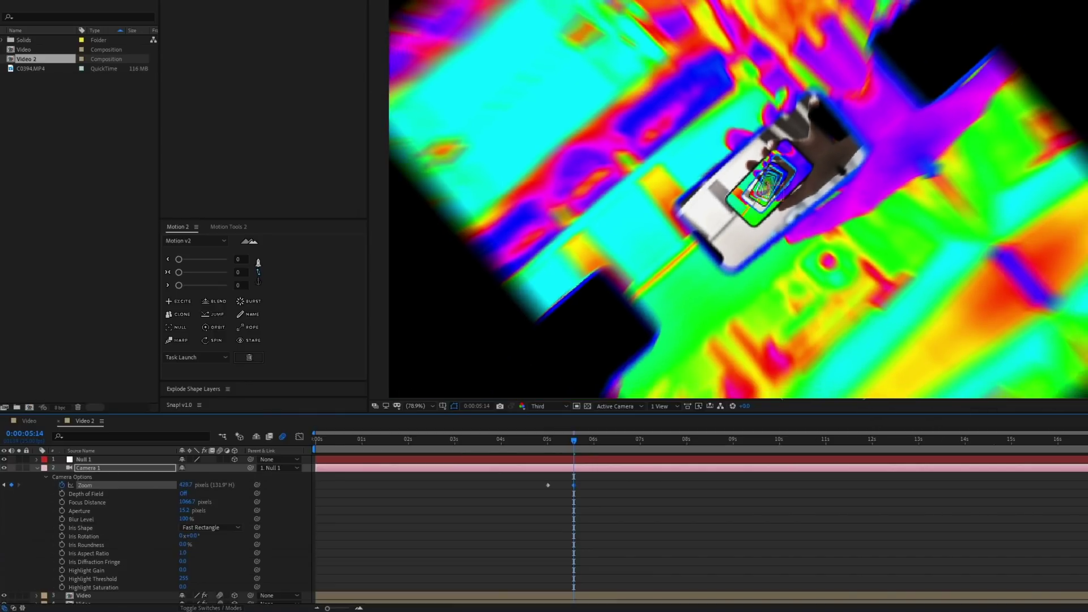
- Move the first Zoom keyframe earlier to 0:00:04:18 and ease both Zoom keyframes with a Motion 2 value of 26
left_click_drag(548, 485, 534, 485)
left_click_drag(519, 477, 586, 502)
left_click(191, 272)
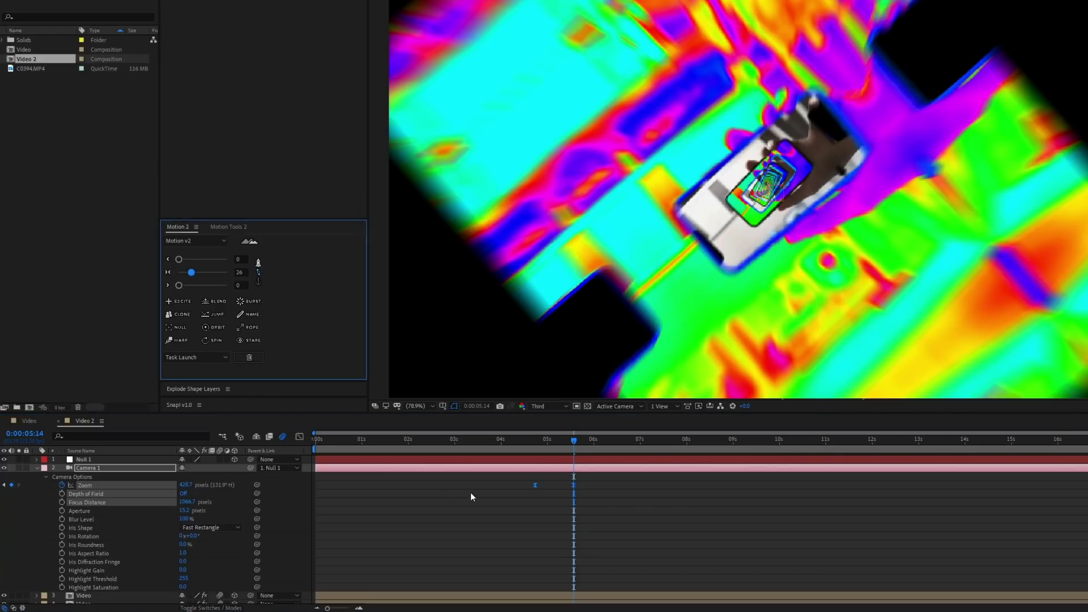
- Preview the camera zoom and move the first Zoom keyframe earlier to about 0:00:04:10
left_click(534, 443)
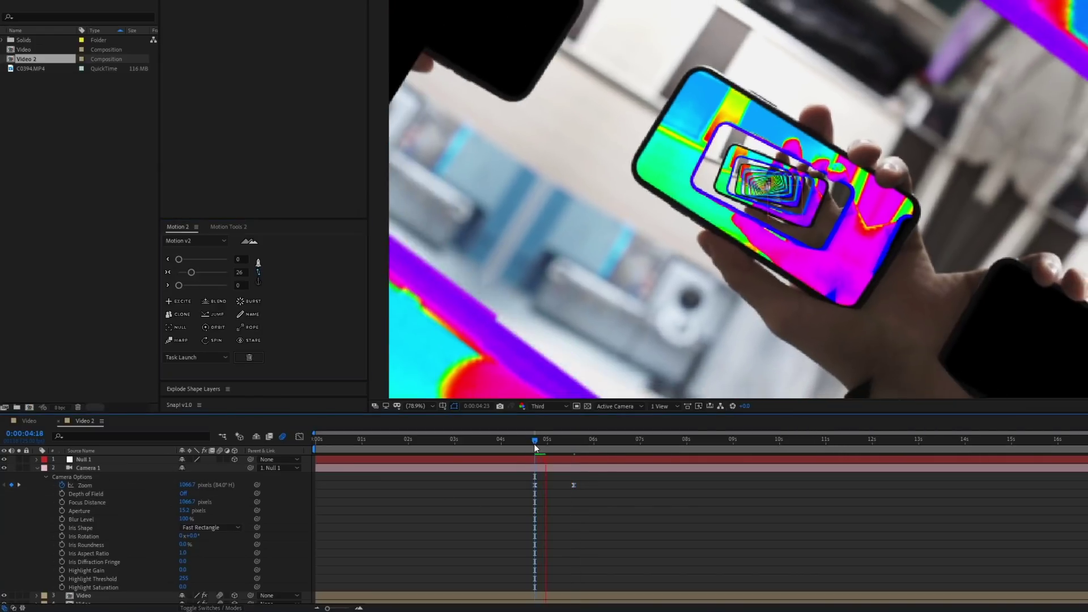
key("space")
key("space")
left_click_drag(534, 484, 520, 484)
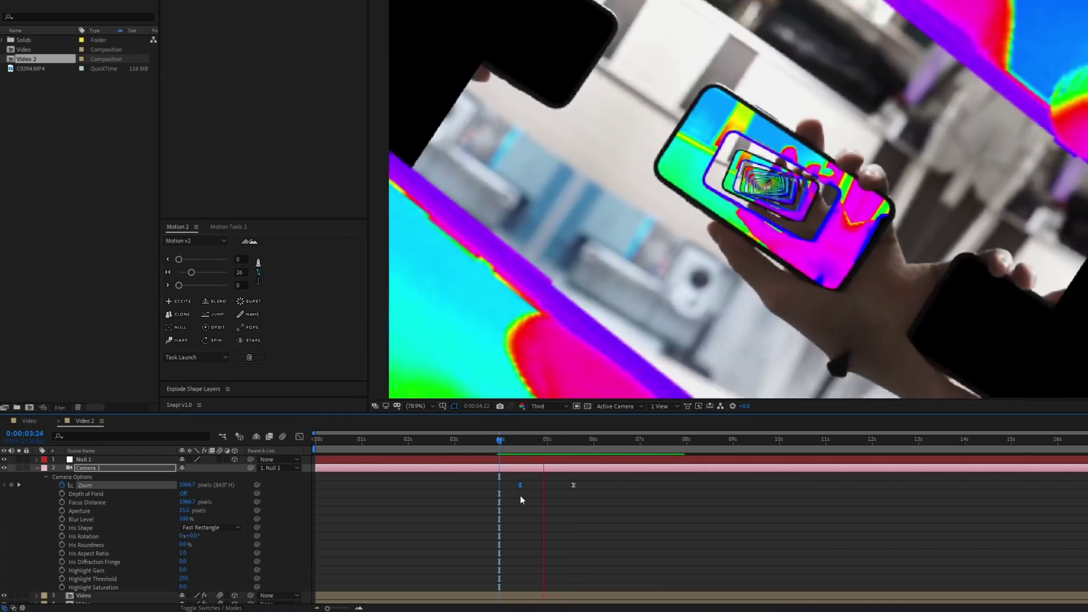
- Move Camera 1's first Zoom keyframe earlier to about 0:00:04:01 and its last one out to 0:00:06:04
key("space")
left_click_drag(520, 485, 503, 485)
left_click(511, 441)
key("space")
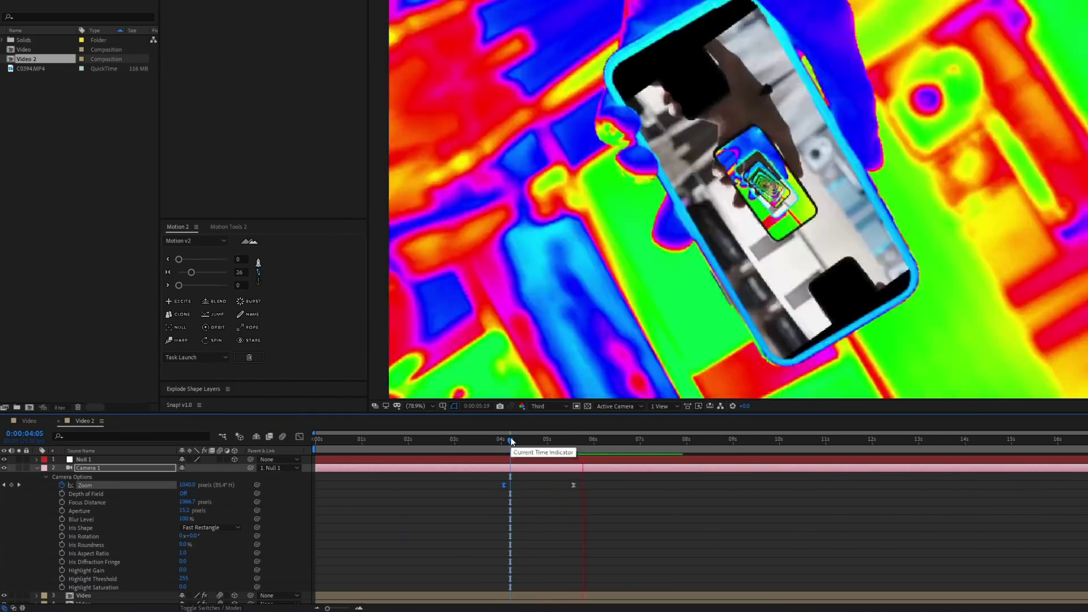
left_click_drag(573, 485, 601, 485)
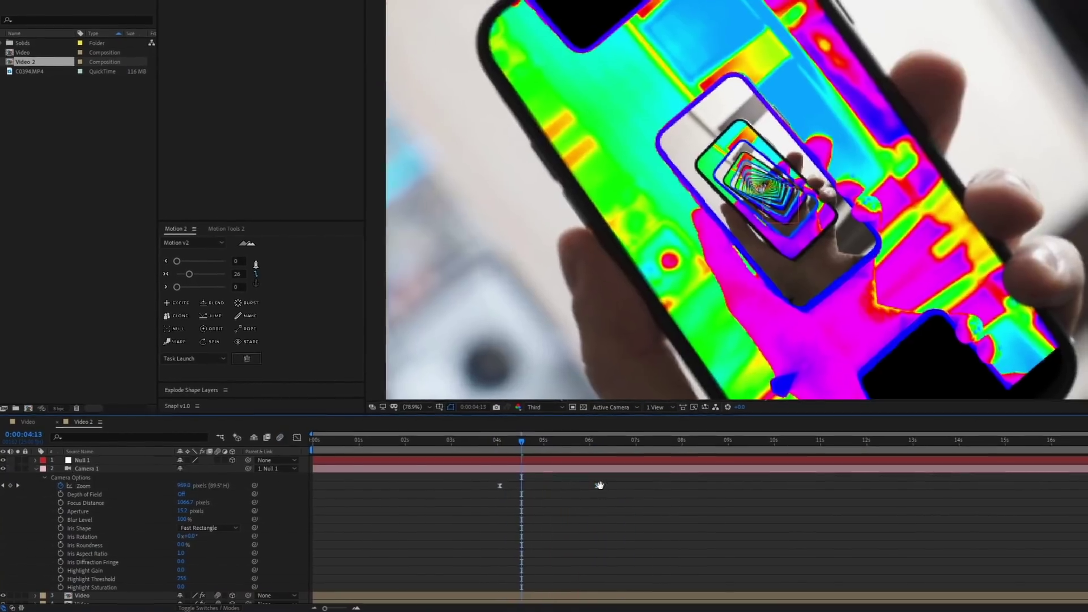
key("space")
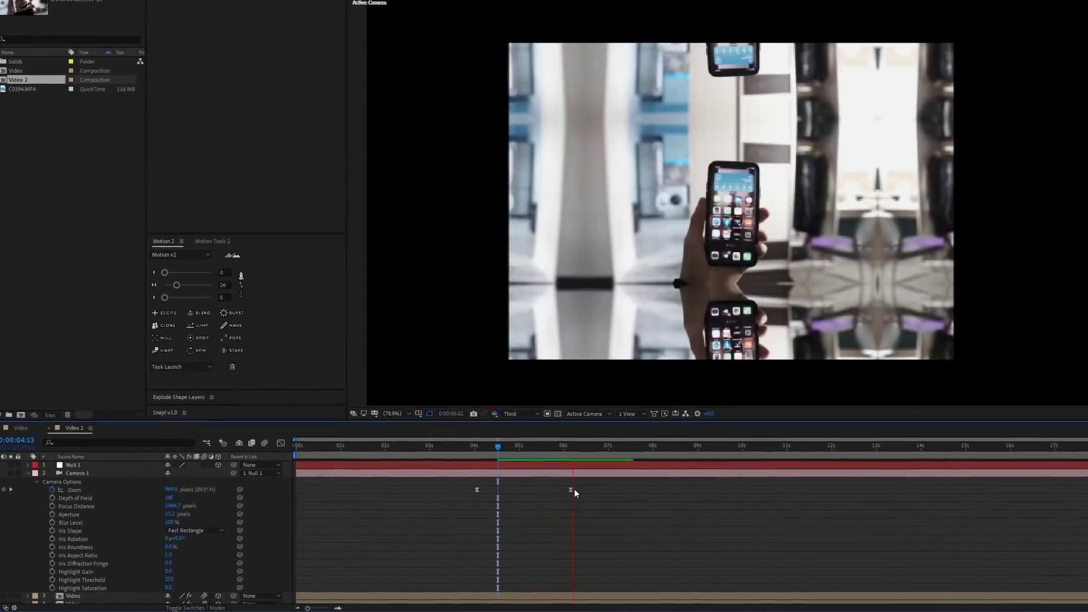
- Preview and scrub through the retimed camera zoom between about 0:00:04:00 and 0:00:06:00
key("space")
left_click(520, 442)
key("space")
key("space")
left_click_drag(466, 456, 530, 458)
scroll(469, 507, "down", 1)
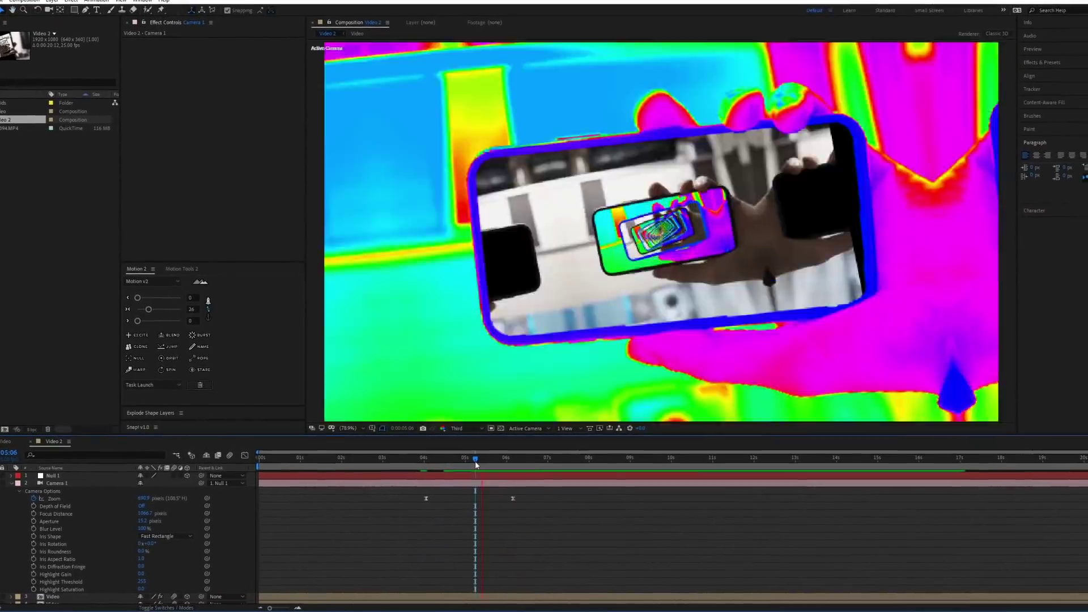
- Move Null 1's last Position and Z Rotation keyframes to about 0:00:06:04, in line with Camera 1's last Zoom keyframe, and check their speed graph
scroll(493, 493, "up", 2)
left_click(527, 483)
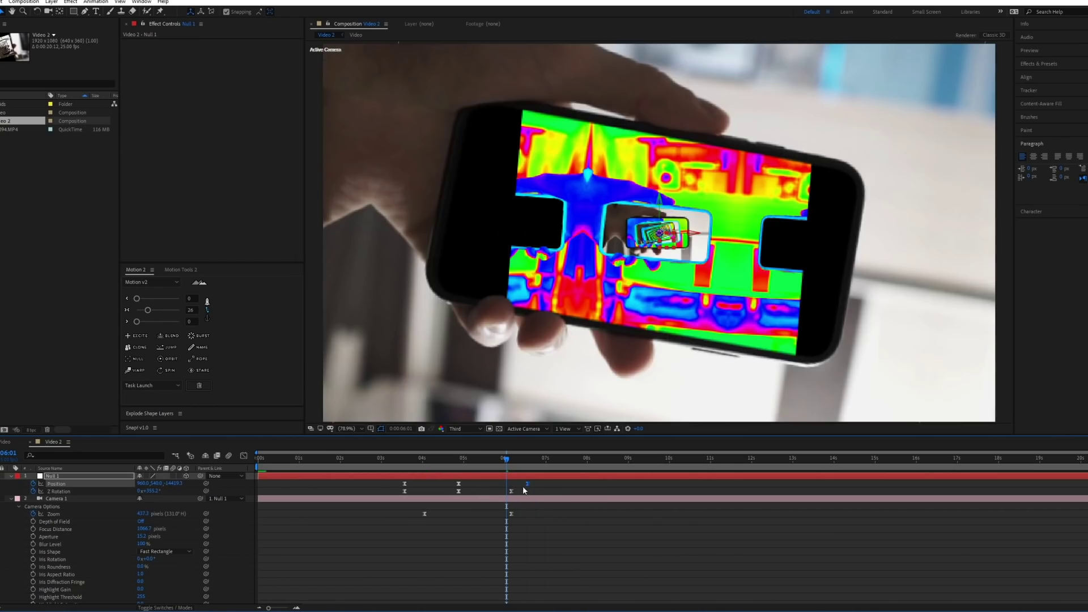
left_click_drag(524, 486, 519, 486)
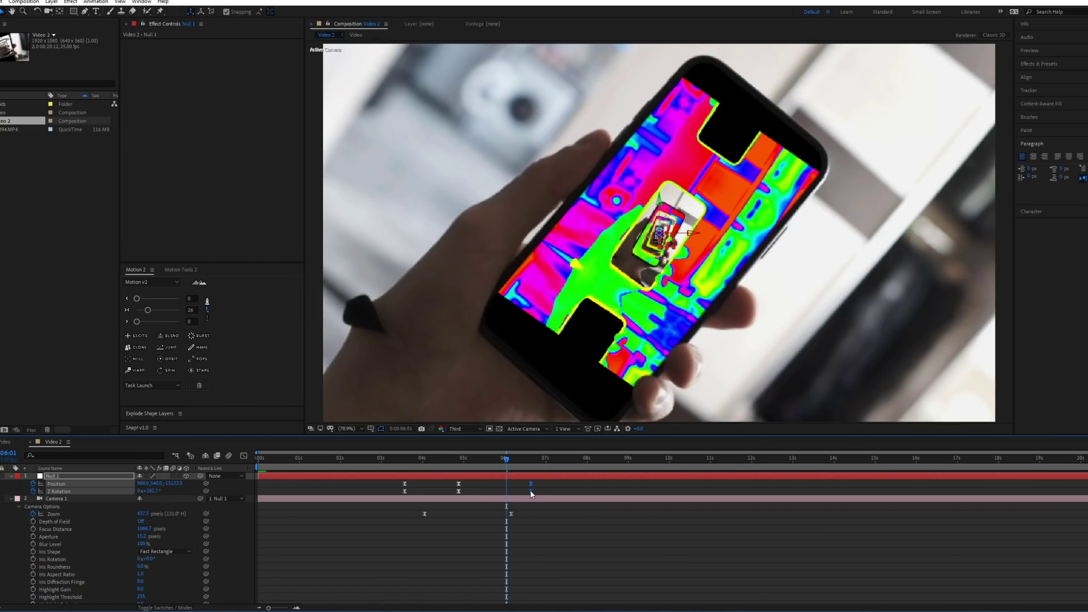
left_click(532, 484)
left_click(244, 456)
left_click_drag(526, 582, 512, 582)
key("space")
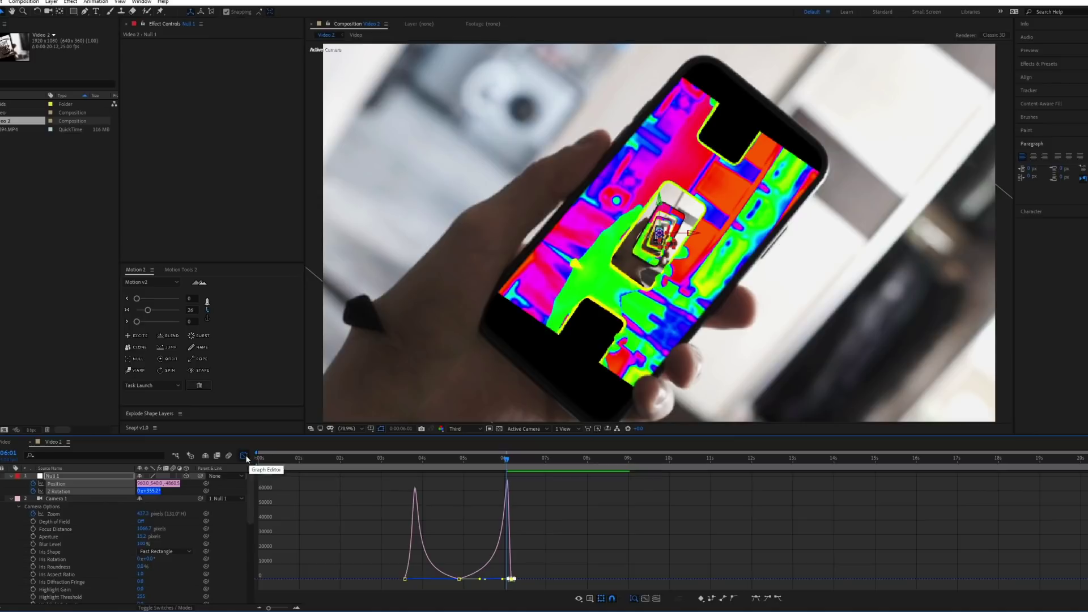
left_click(244, 455)
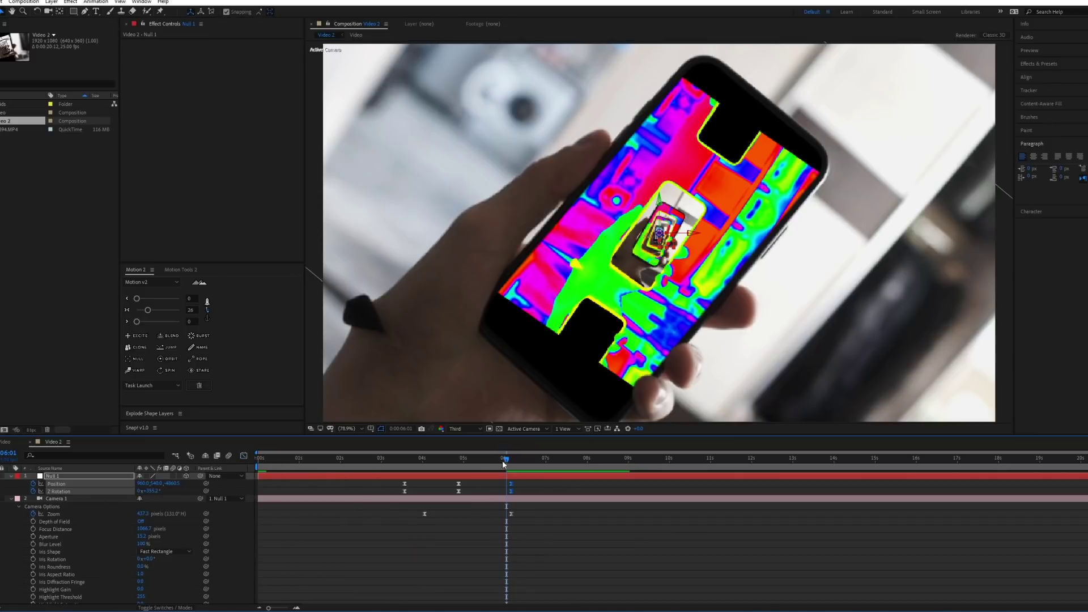
- Set Camera 1's last Zoom keyframe at 0:00:06:04 to 600 pixels
left_click(143, 513)
type("6")
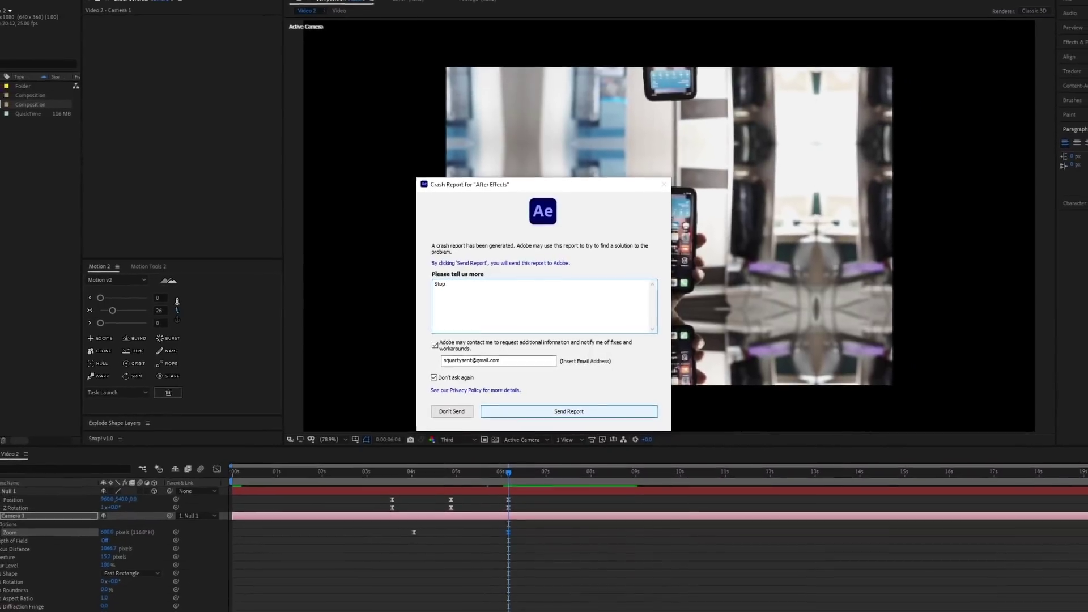
- Describe the problem in the After Effects crash report with the words "Stopped working when"
type("ed working when")
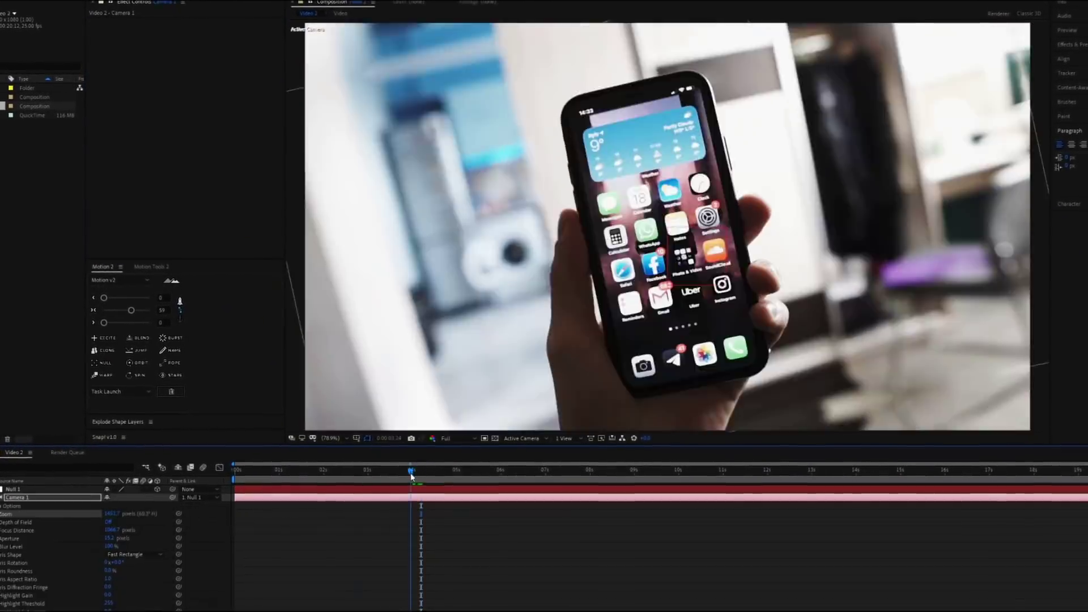
- Scrub and preview the phone tunnel transition from around 0:00:03:20
left_click_drag(411, 472, 437, 470)
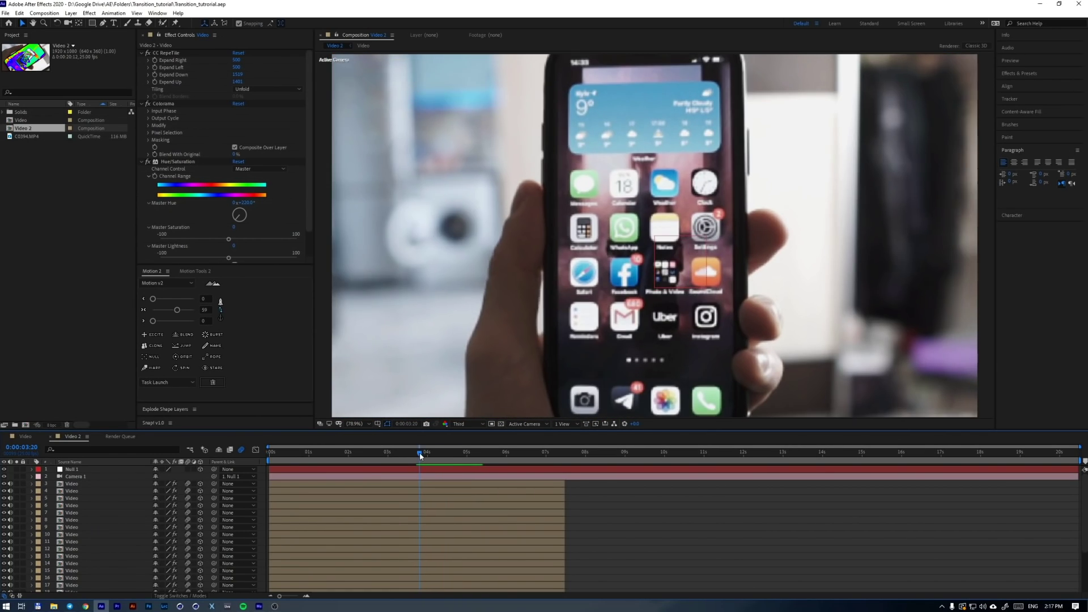
left_click_drag(423, 457, 415, 459)
key("space")
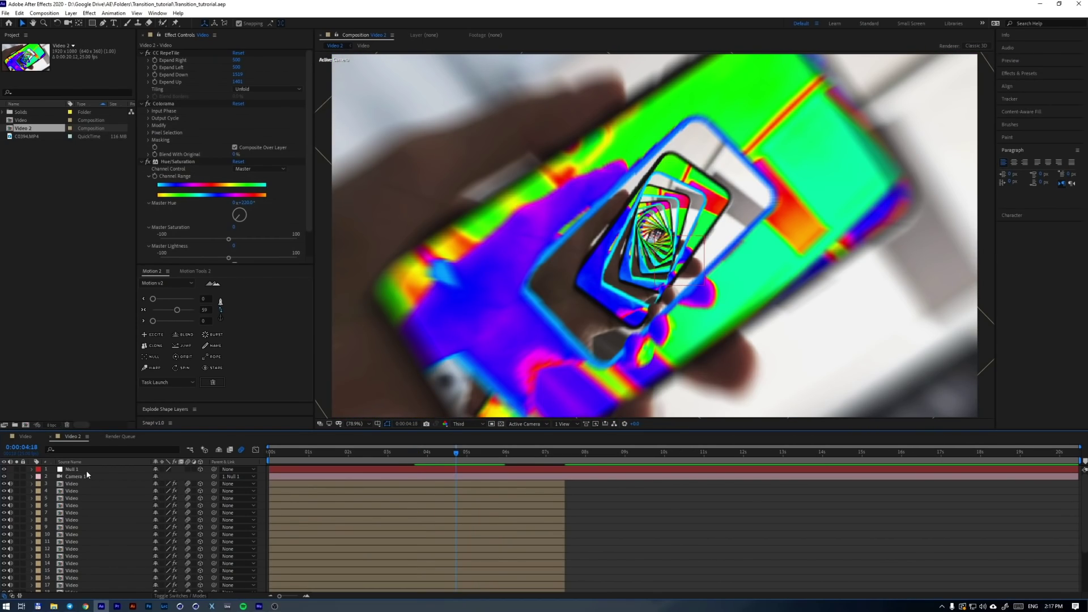
- Add a Slider Control effect to Null 1
left_click(91, 470)
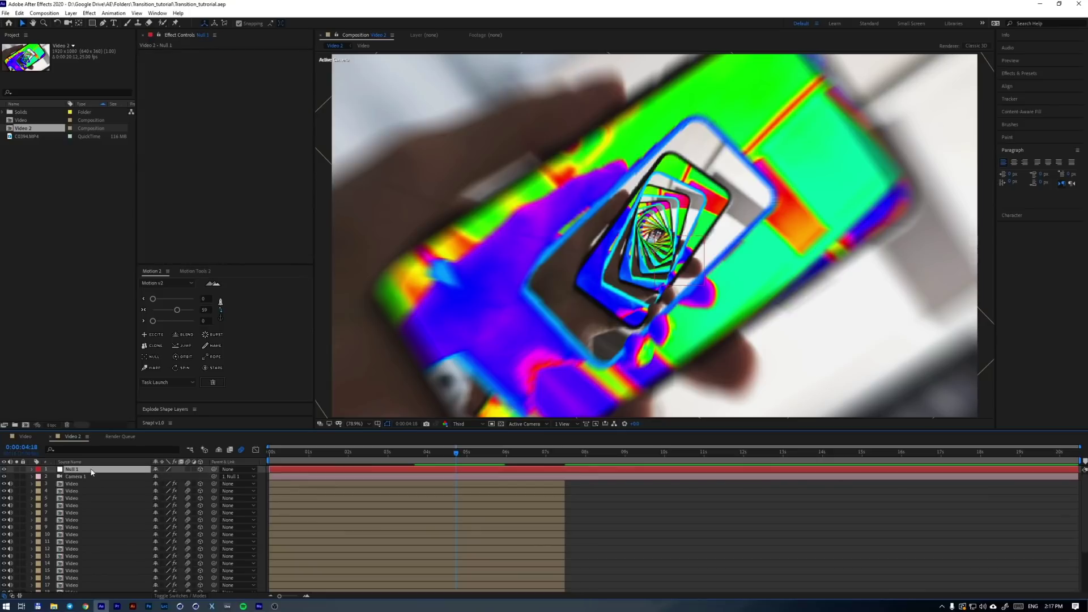
key("ctrl+space")
type("sli")
key("Return")
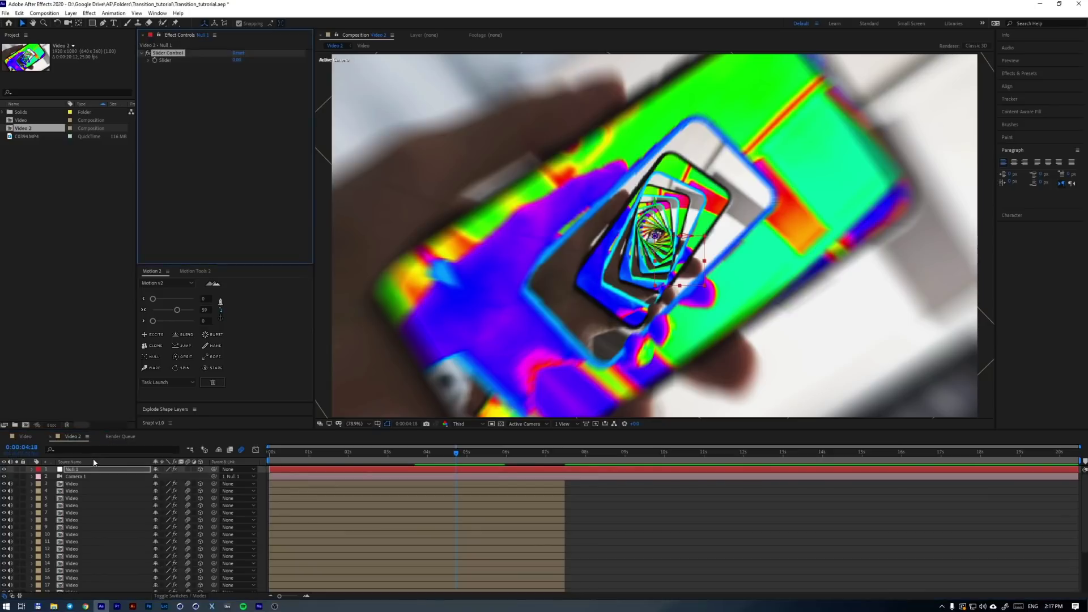
- Start a wiggle expression on Camera 1's Orientation with a frequency of 4
left_click(79, 476)
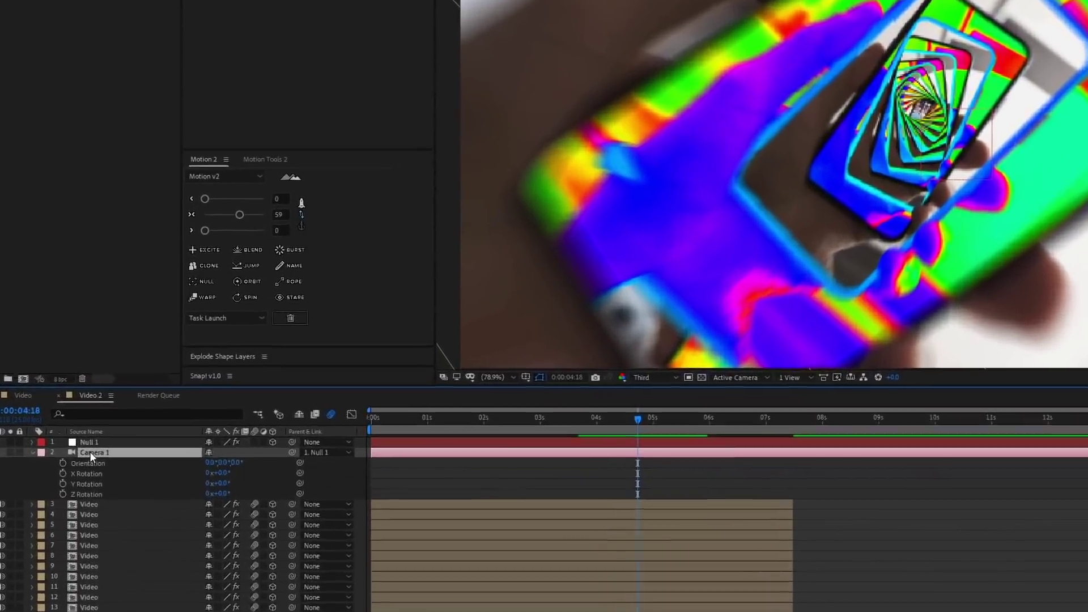
key("r")
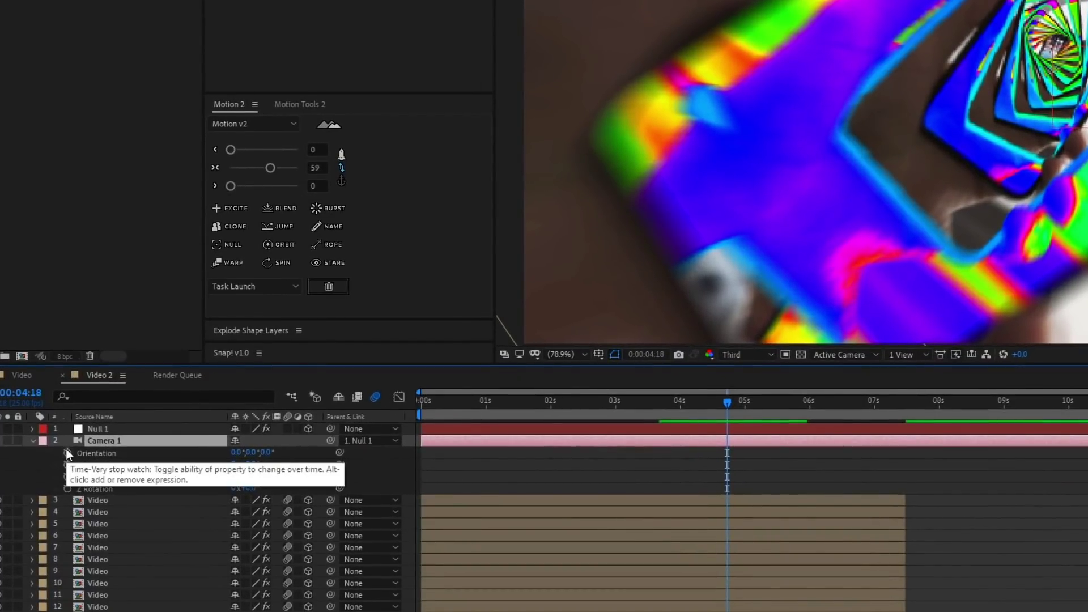
left_click(66, 451, "alt")
type("wiggle")
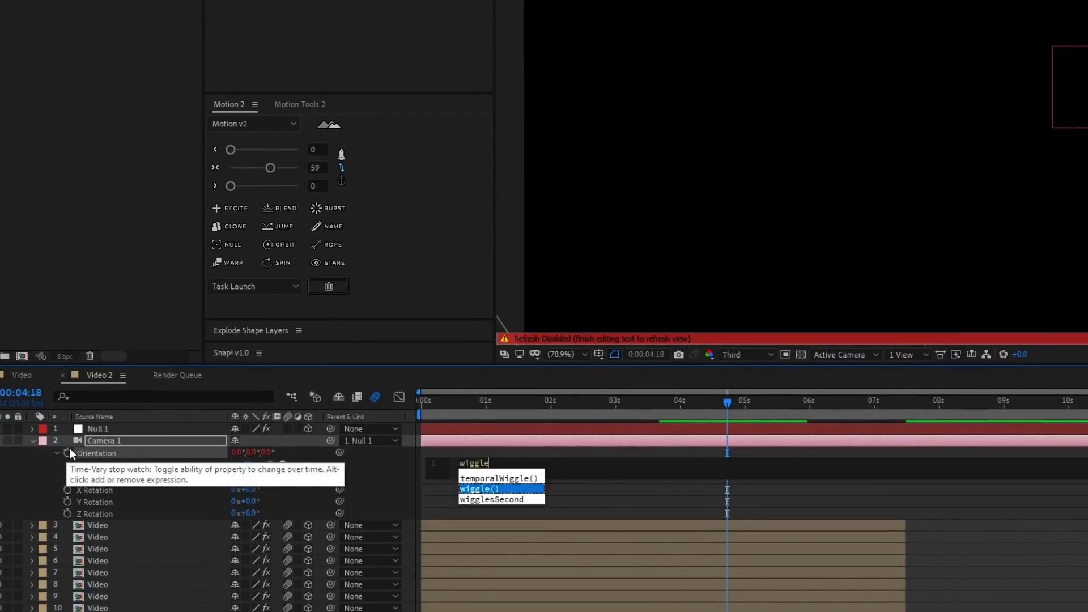
type("(1")
key("BackSpace")
type("4,")
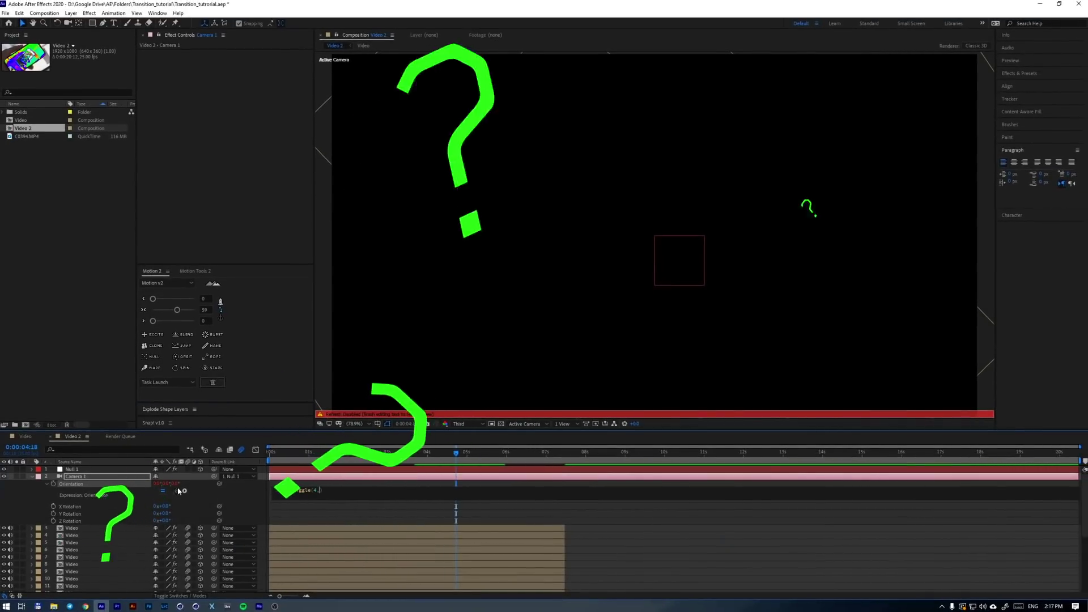
- Lock the Effect Controls on Null 1 and link the wiggle expression's amplitude to Null 1's Slider, keeping the comma after 4
left_click_drag(179, 490, 211, 94)
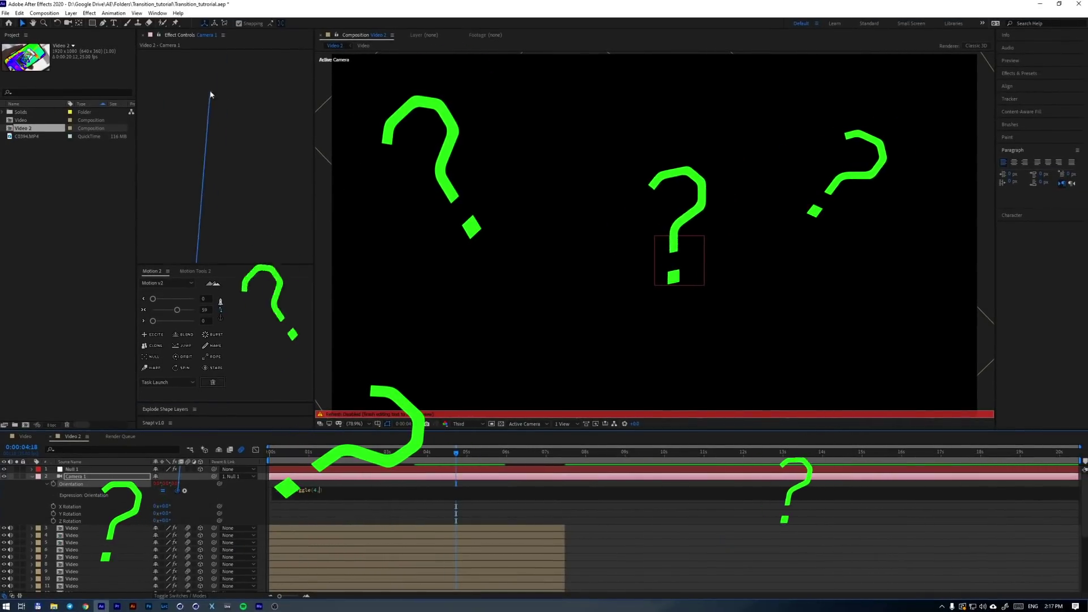
left_click_drag(151, 62, 180, 90)
left_click(116, 470)
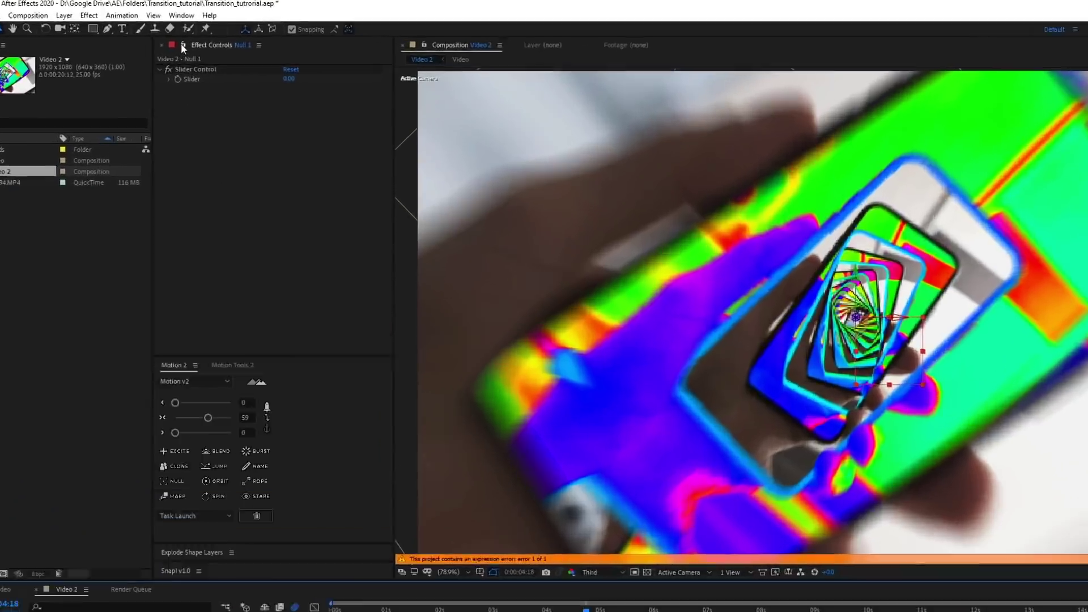
left_click(159, 35)
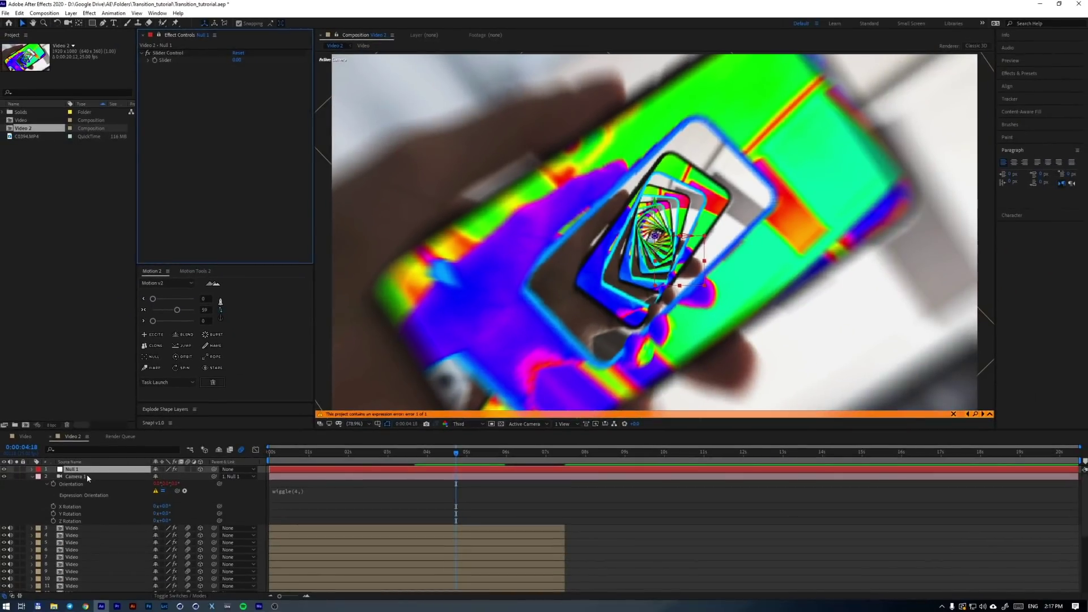
left_click(313, 492)
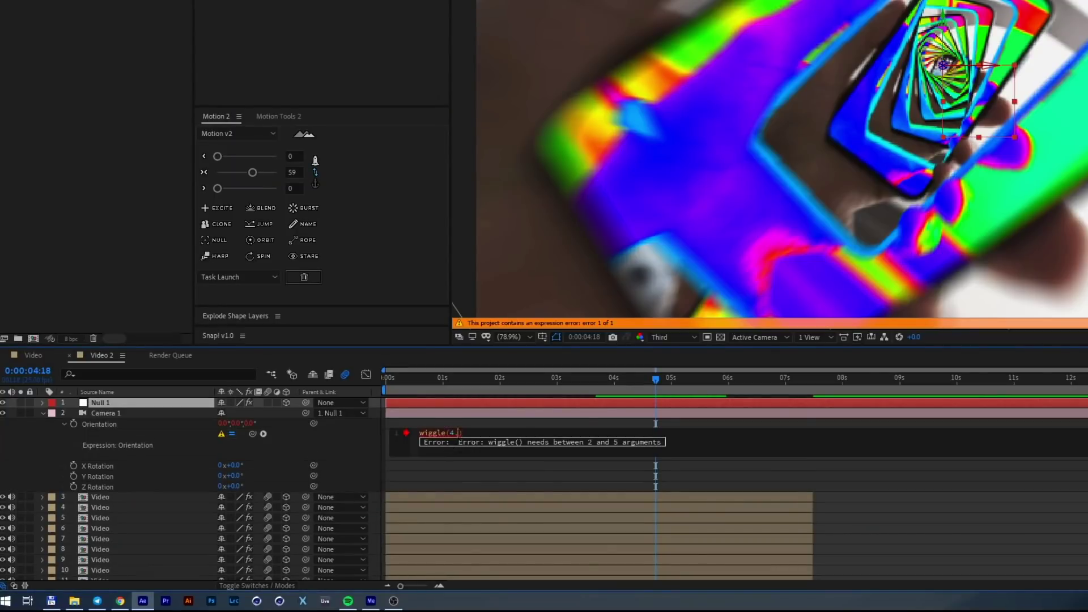
left_click_drag(254, 434, 229, 56)
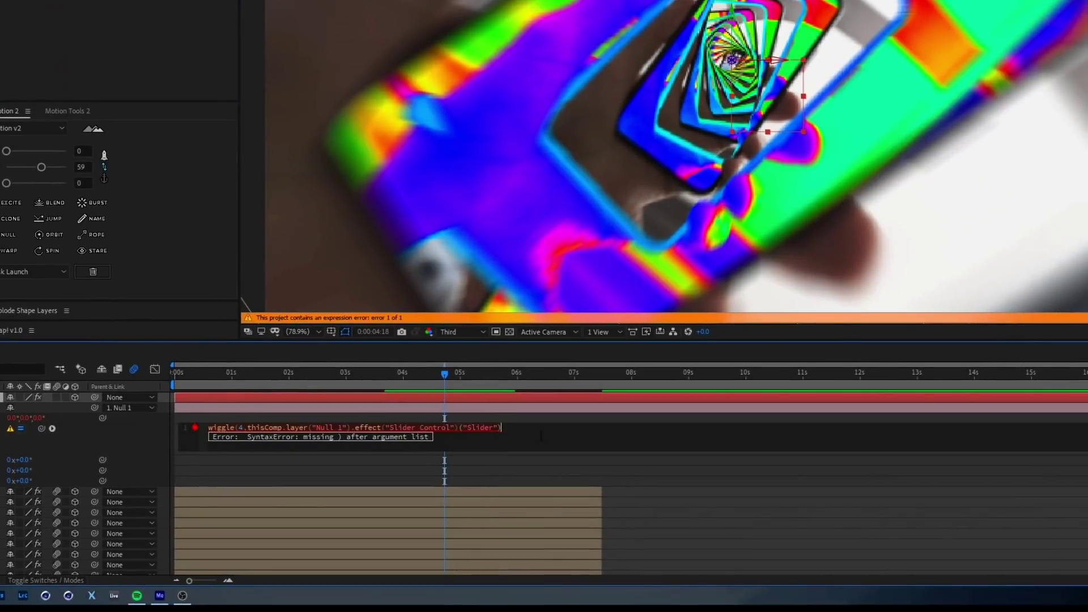
left_click(111, 446)
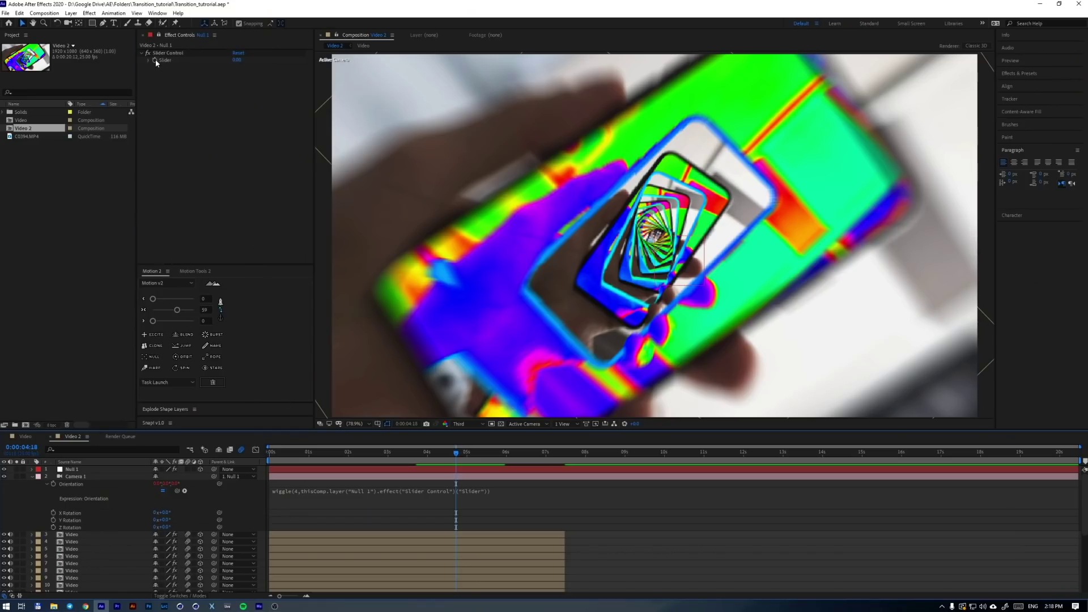
- Keyframe Null 1's Slider at 0 around 0:00:03:18 and at 5 at 0:00:04:07
left_click(155, 60)
key("u")
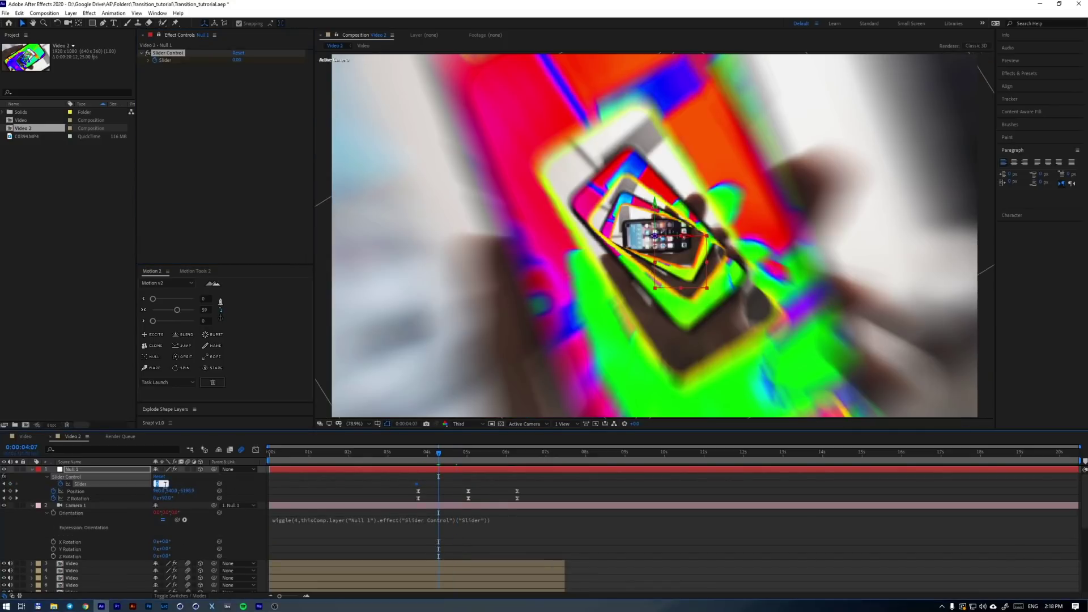
type("5")
key("Return")
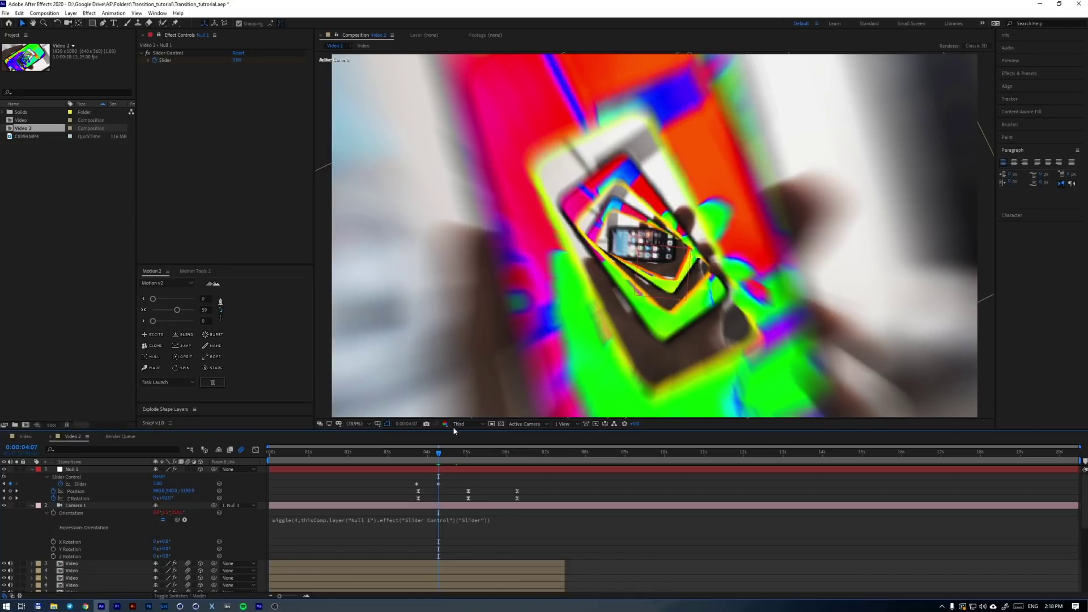
- Paste the Slider keyframe of 5 at about 0:00:05:18 and bring the Slider back to 0 near 0:00:06:08
left_click(439, 484)
key("ctrl+v")
left_click_drag(495, 456, 519, 457)
- Set the wiggle frequency in Camera 1's Orientation expression to 0.8
left_click(417, 453)
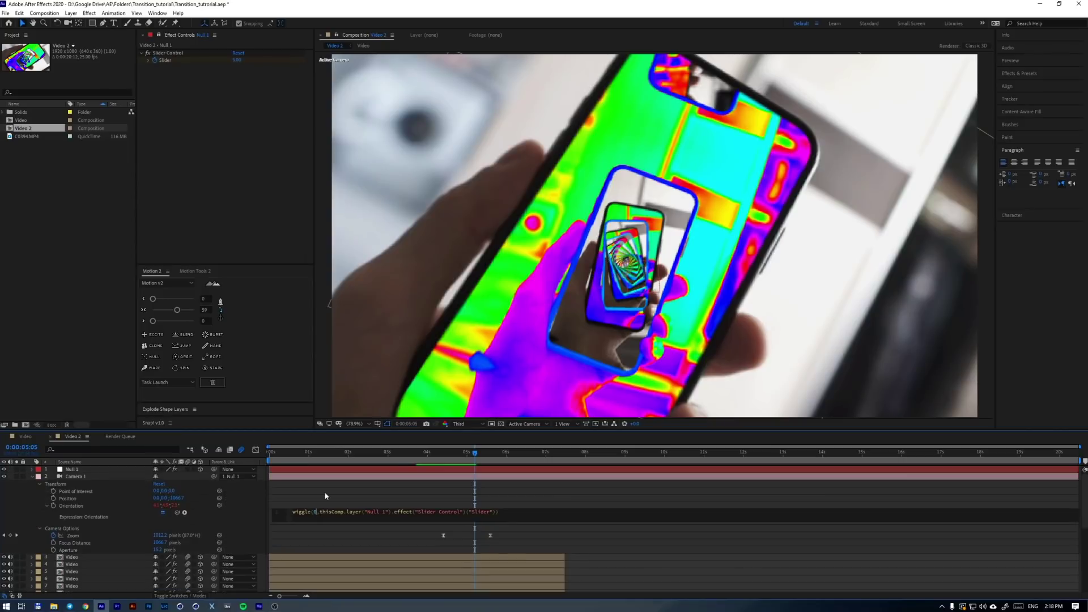
left_click(302, 504)
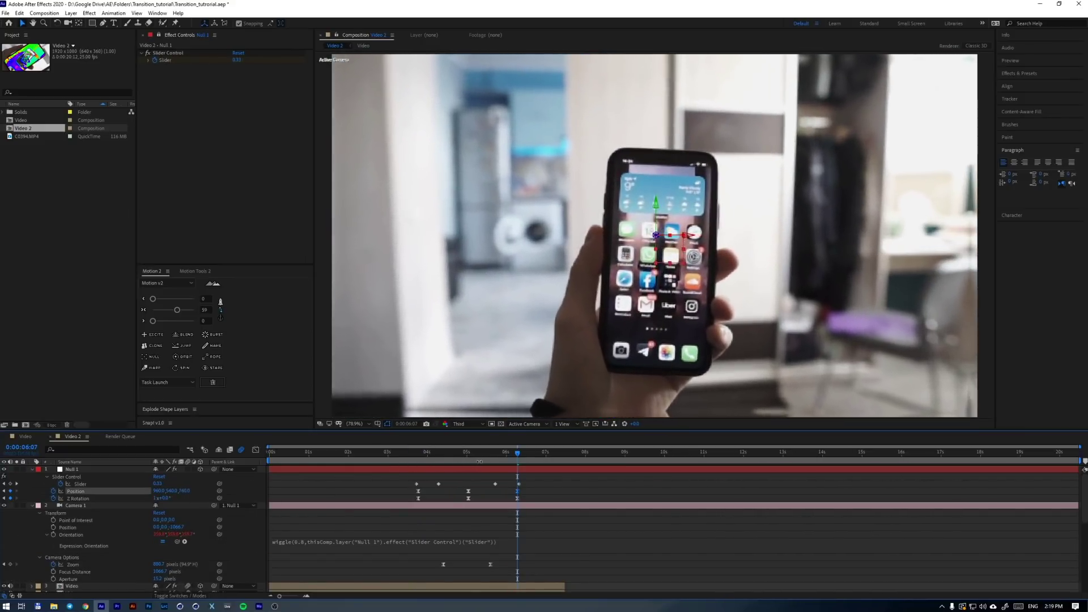
- Preview the end of the transition with the camera wiggle from 0:00:05:10
left_click(483, 463)
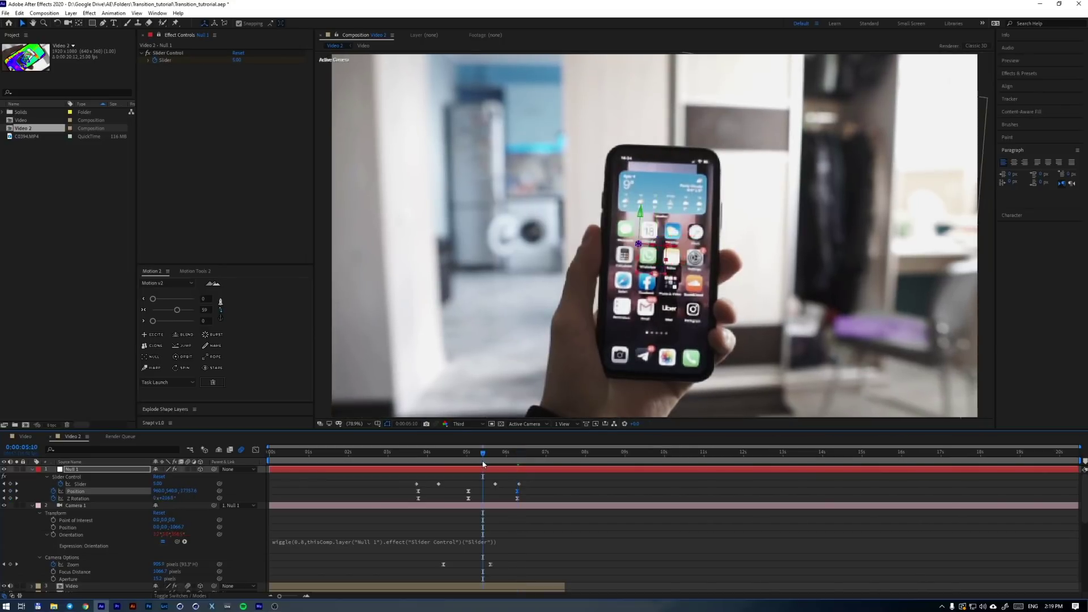
key("space")
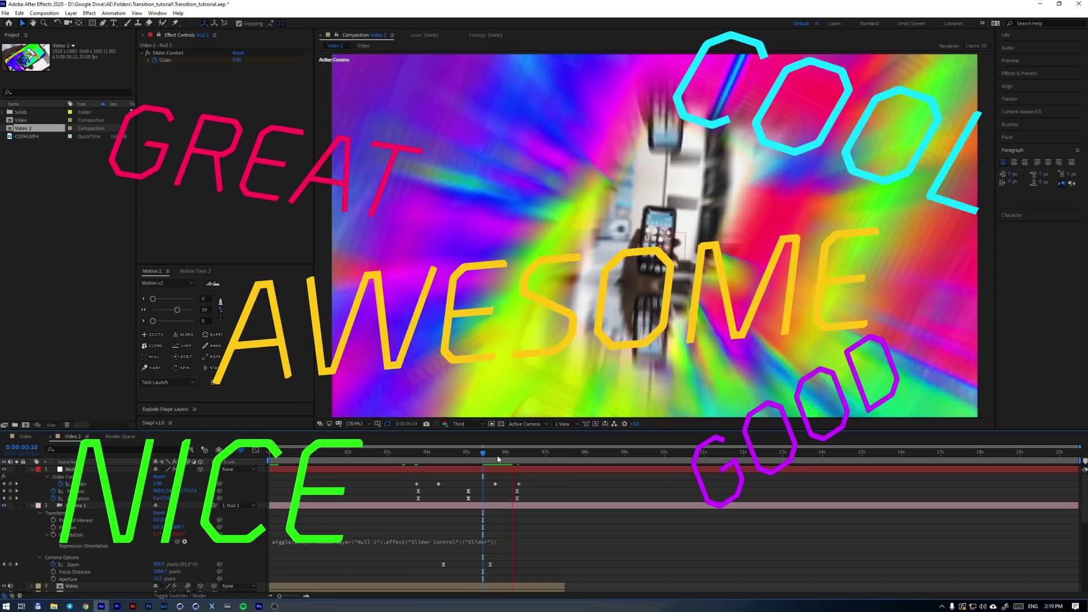
key("space")
left_click_drag(505, 459, 495, 457)
key("space")
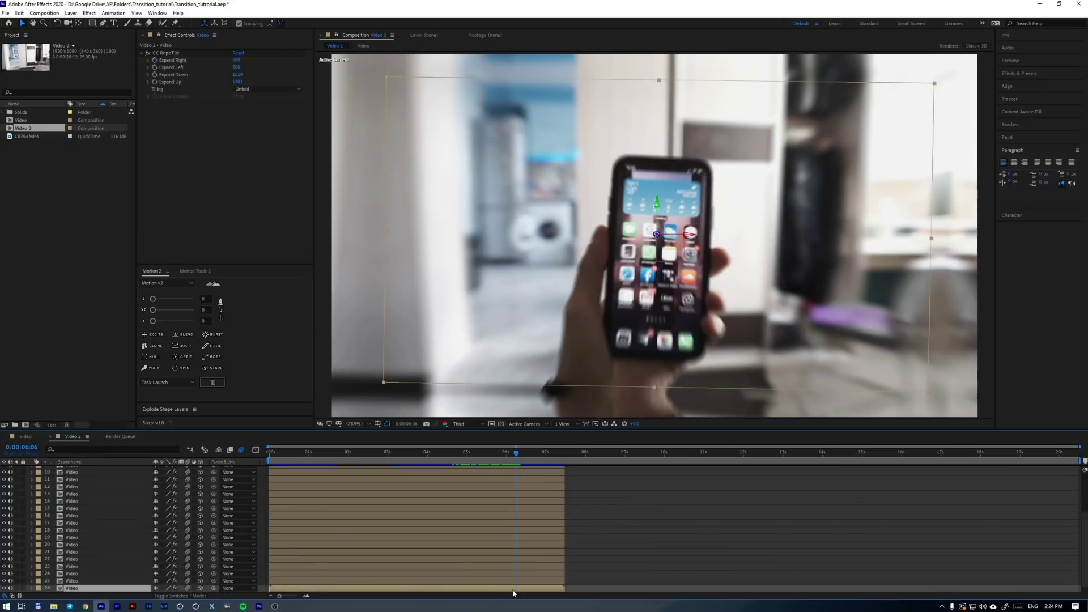
- Move the duplicate of the bottom Video layer so it starts at about 0:00:05:11 and freeze its first frame
left_click(456, 579)
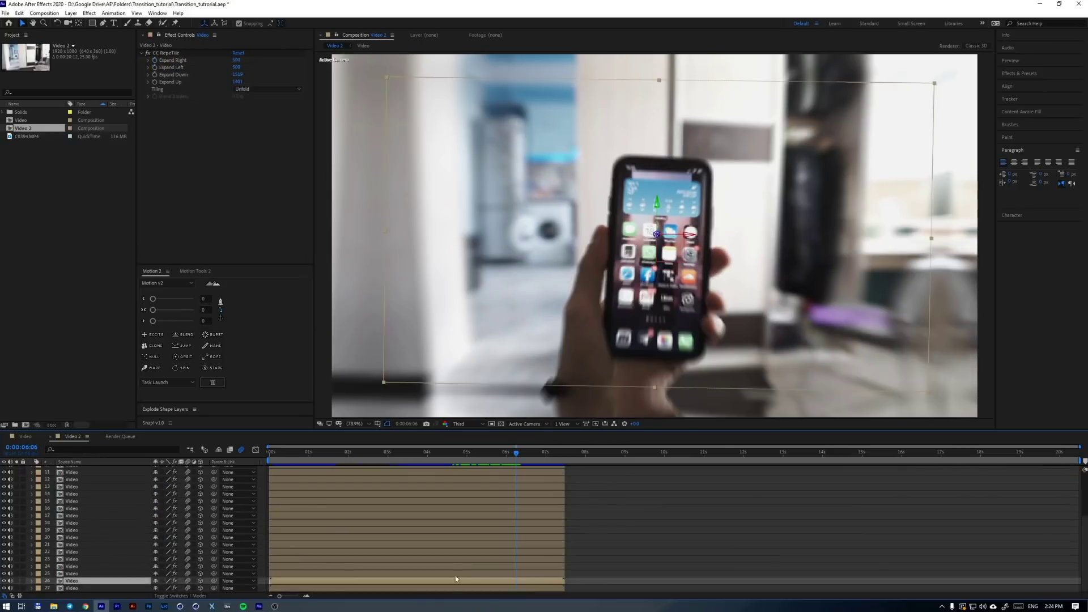
left_click_drag(494, 585, 665, 576)
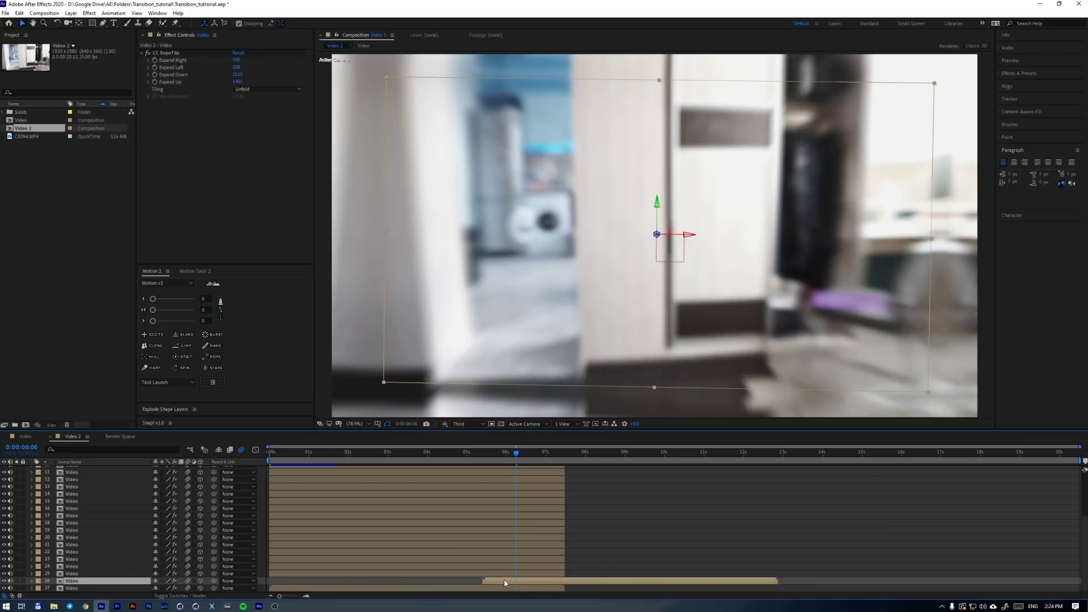
left_click(485, 453)
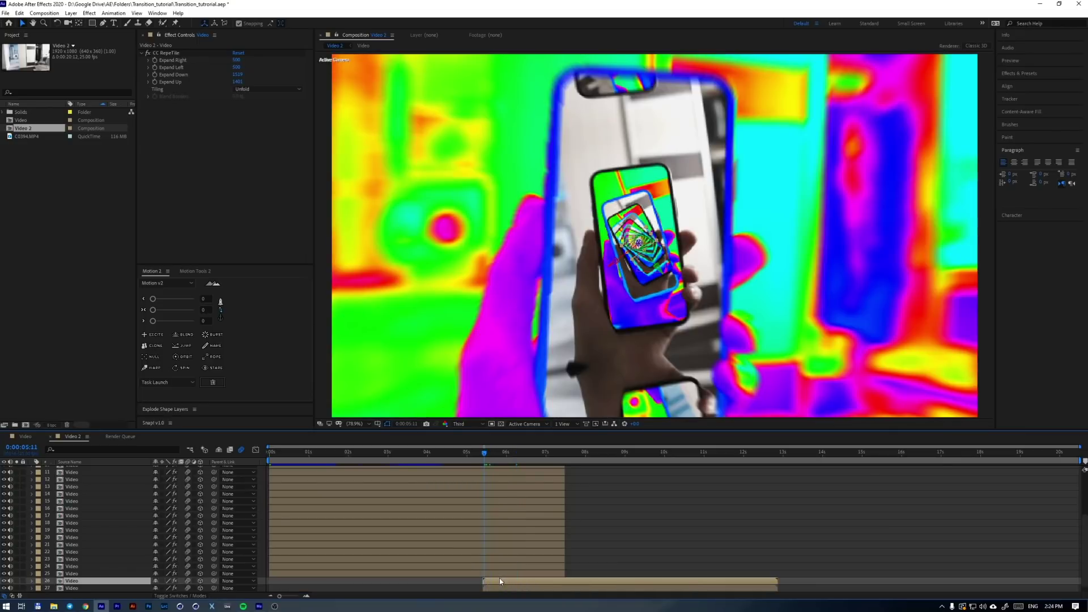
right_click(499, 579)
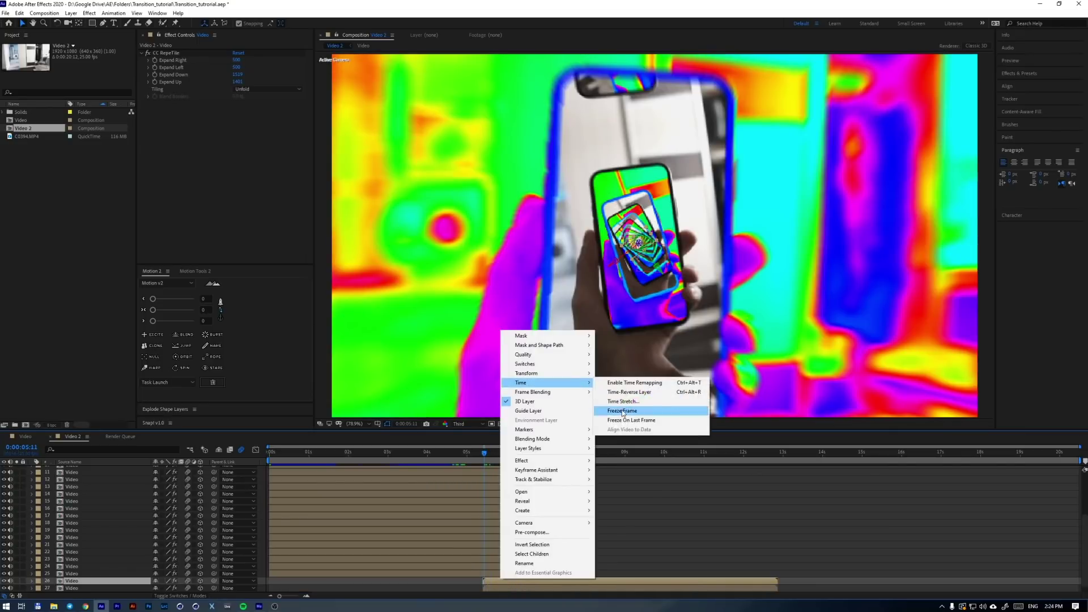
left_click(615, 409)
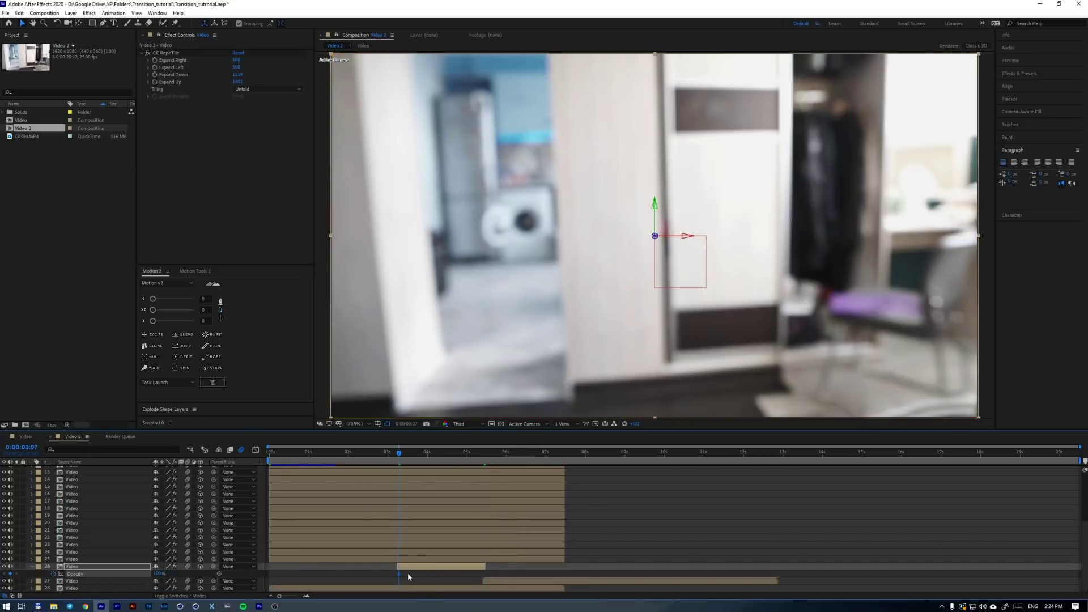
- Keyframe the short Video layer's Opacity at 0% at its start and shift the layer to begin at about 0:00:03:22
left_click_drag(155, 573, 94, 574)
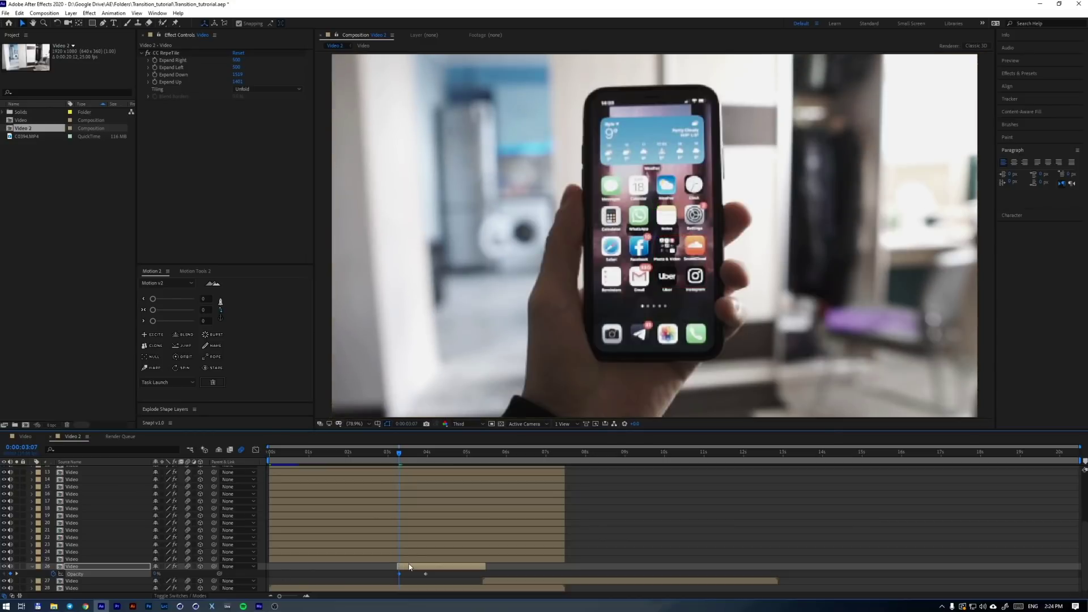
key("space")
key("space")
left_click_drag(414, 567, 440, 567)
key("space")
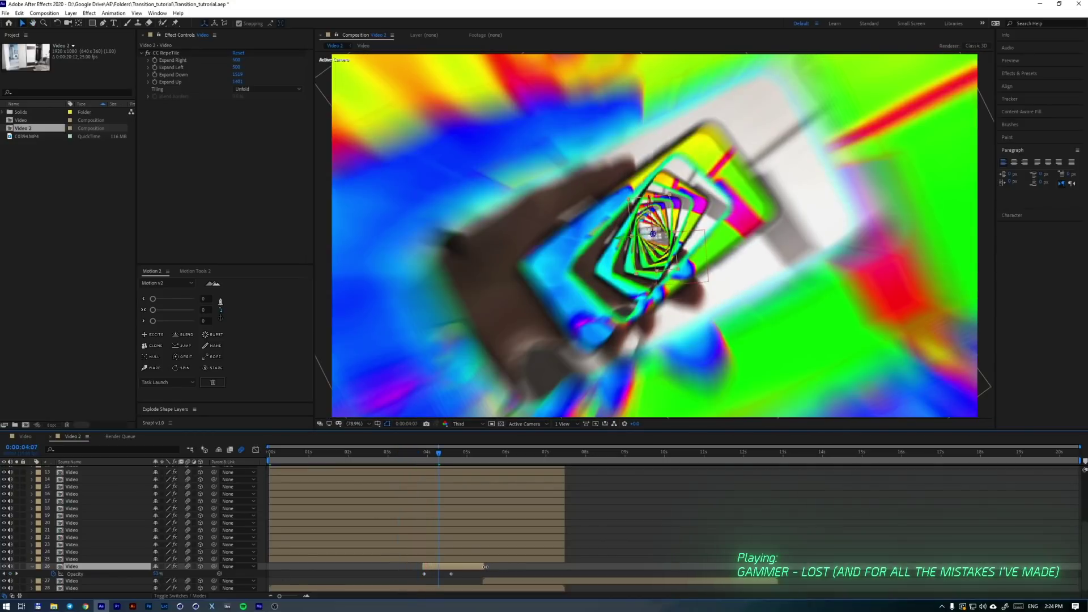
- Preview the shifted layer's fade-in within the zoom and save the project
key("space")
key("space")
key("ctrl+s")
key("space")
key("space")
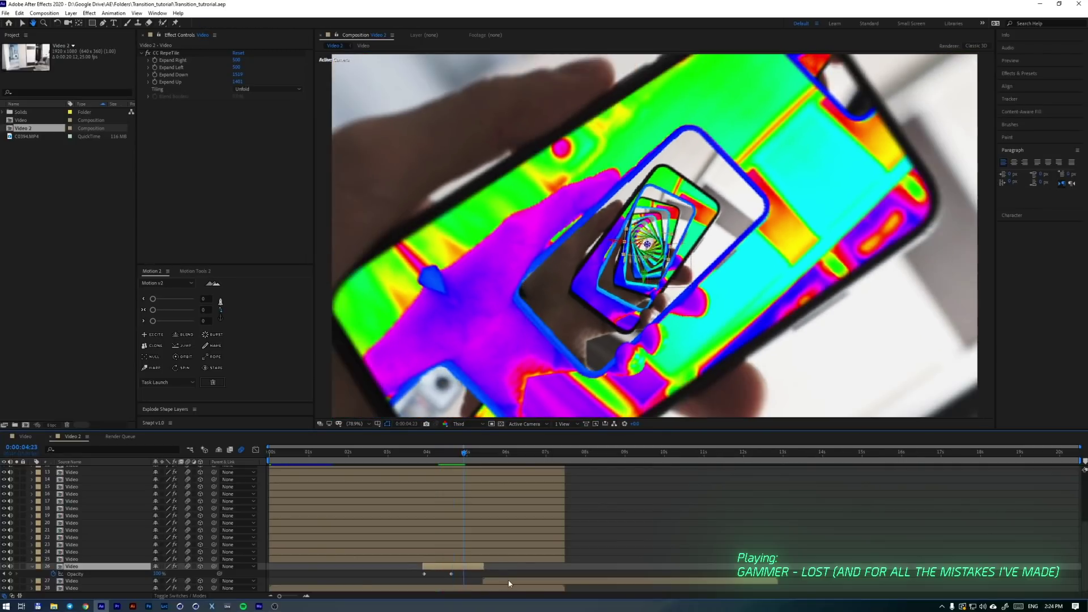
- End the work area at 0:00:07:11
left_click(509, 582)
left_click(563, 453)
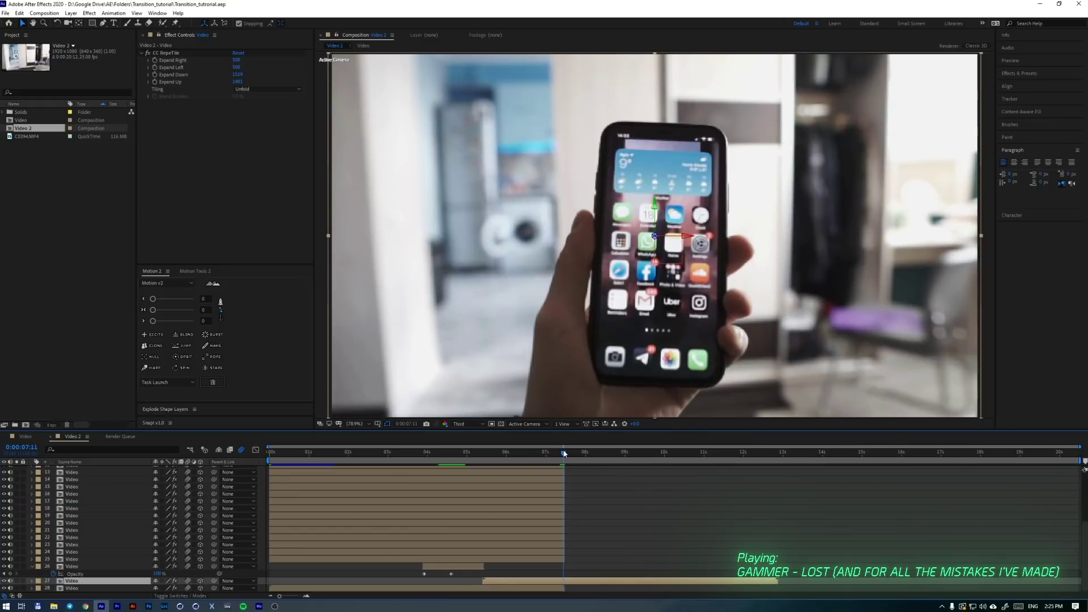
key("n")
- Cut the frozen Video layer that starts at 0:00:05:11 at 0:00:06:07
left_click_drag(489, 453, 517, 456)
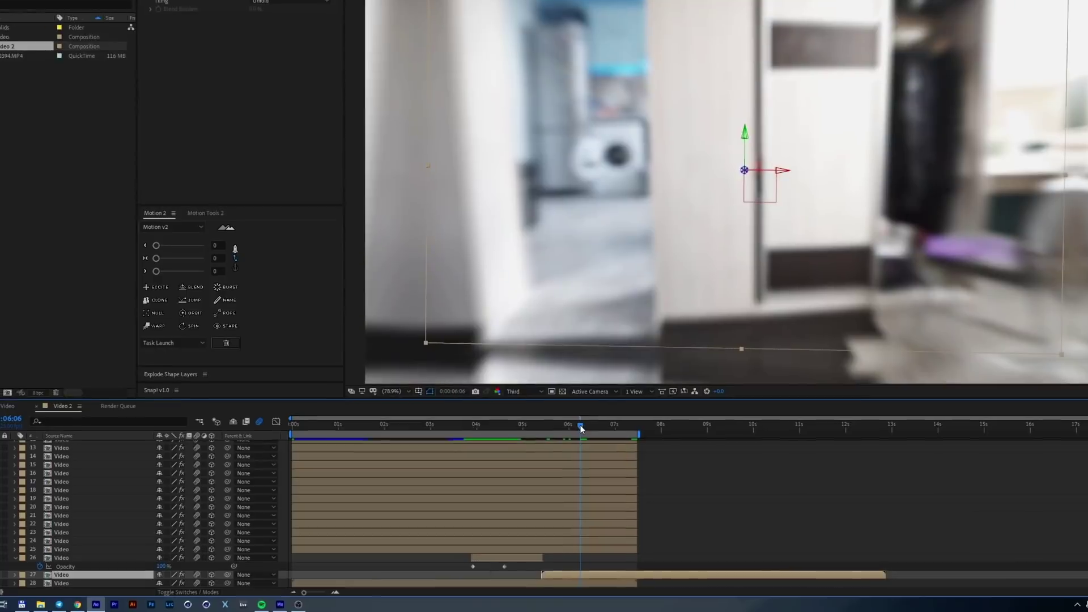
left_click_drag(580, 426, 582, 425)
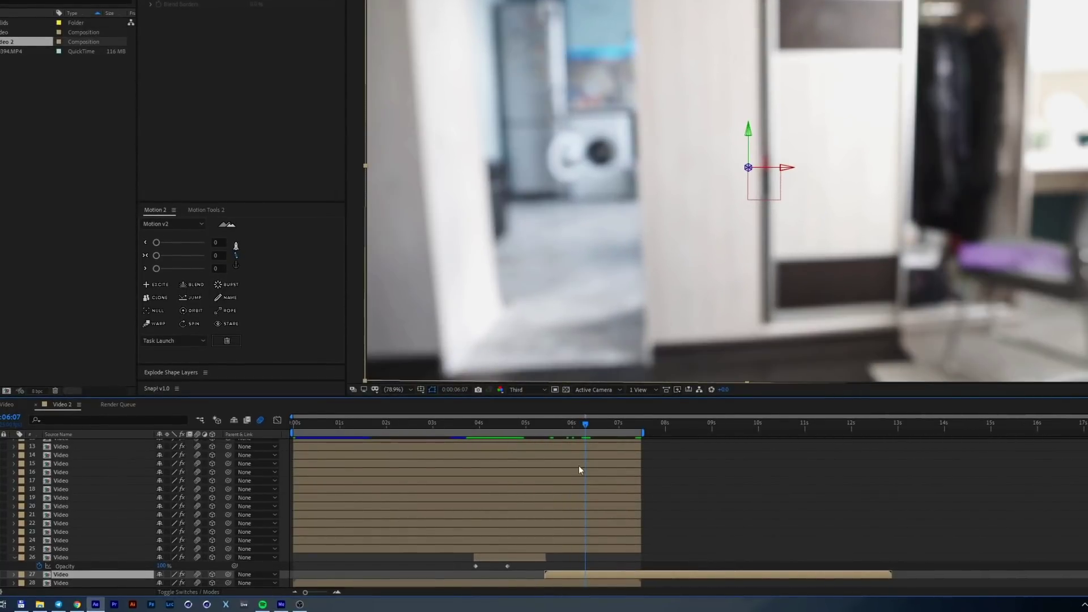
key("alt+bracketleft")
- Animate that Video layer's Scale from 0:00:06:03 to 0:00:06:07 with Motion's Excite overshoot and preview it
key("s")
key("Page_Up")
key("Page_Up")
key("Page_Up")
key("Page_Up")
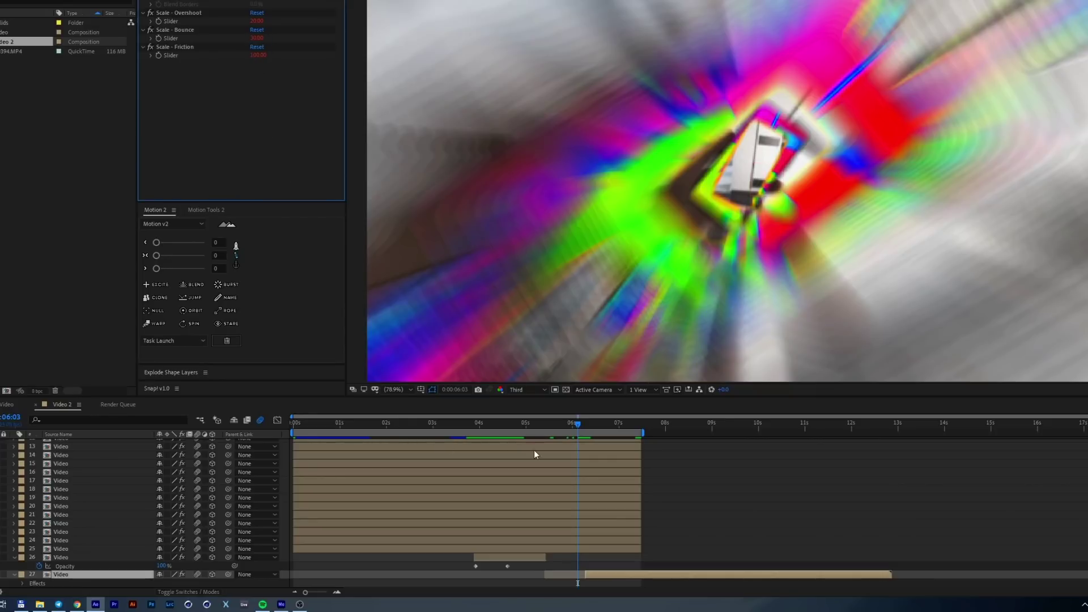
key("space")
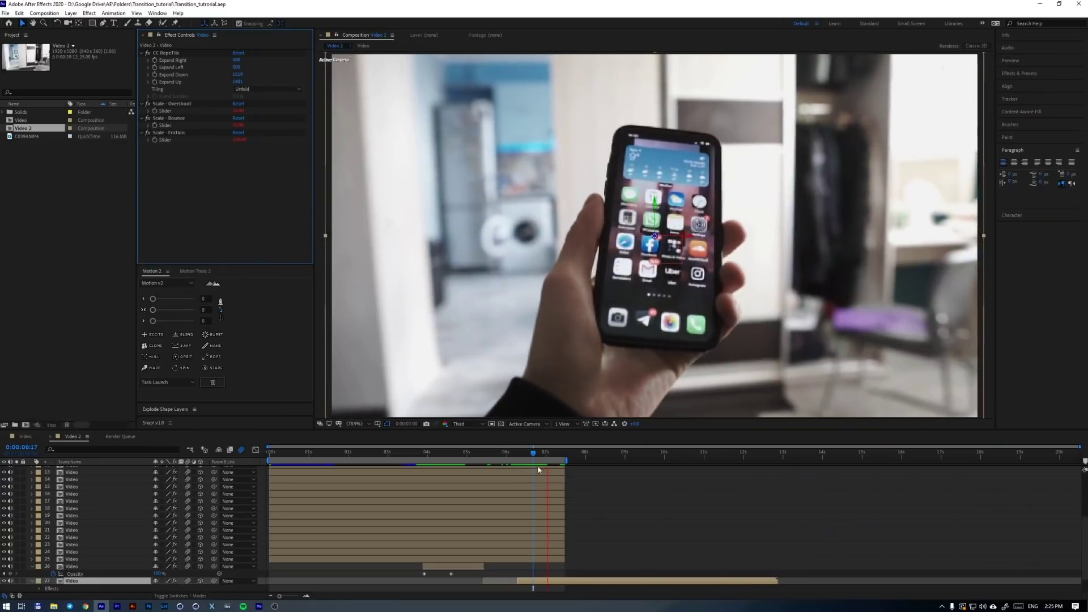
- Start the work area at about 0:00:02:03 and preview the whole transition
left_click(558, 581)
scroll(565, 535, "down", 1)
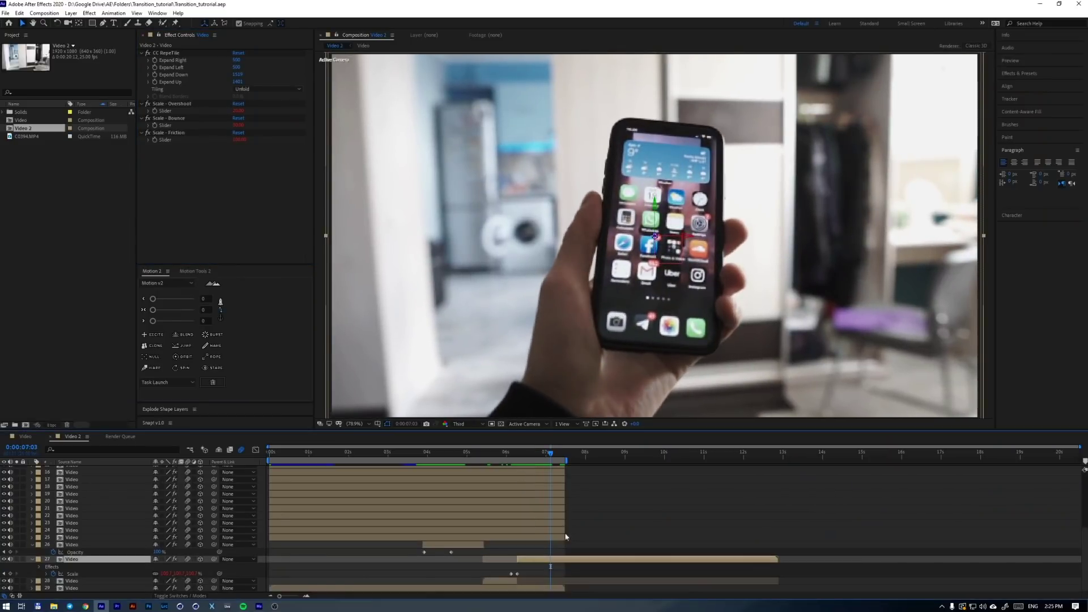
left_click(565, 459)
key("ctrl+shift+d")
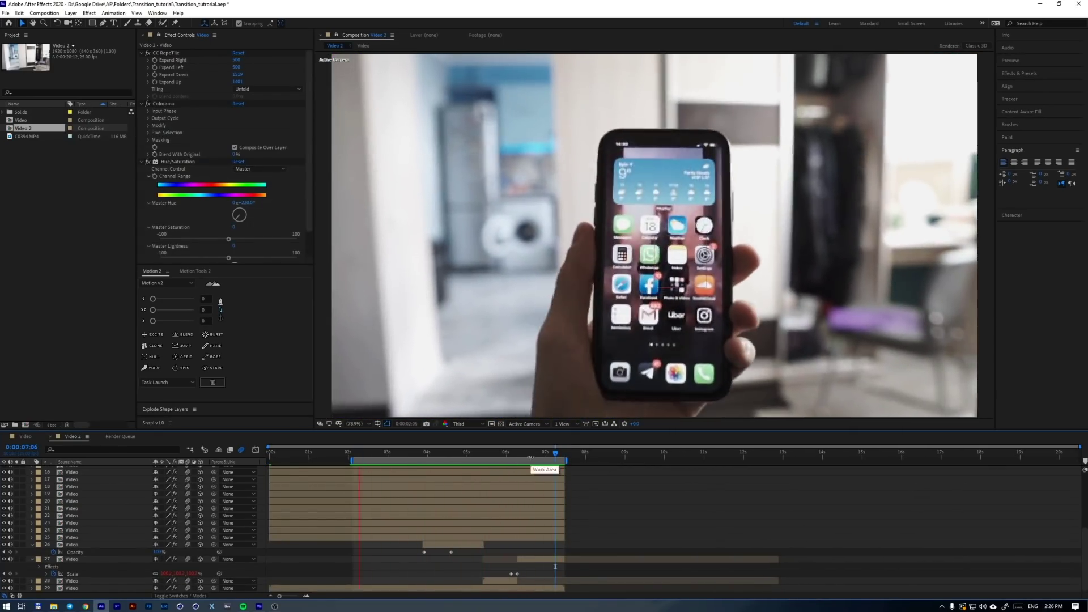
- Add an adjustment layer above all layers of Video 2, apply a LUT effect to it and lower its opacity
left_click(400, 453)
left_click(411, 454)
key("ctrl+alt+y")
key("ctrl+space")
type("lut")
key("Return")
double_click(237, 168)
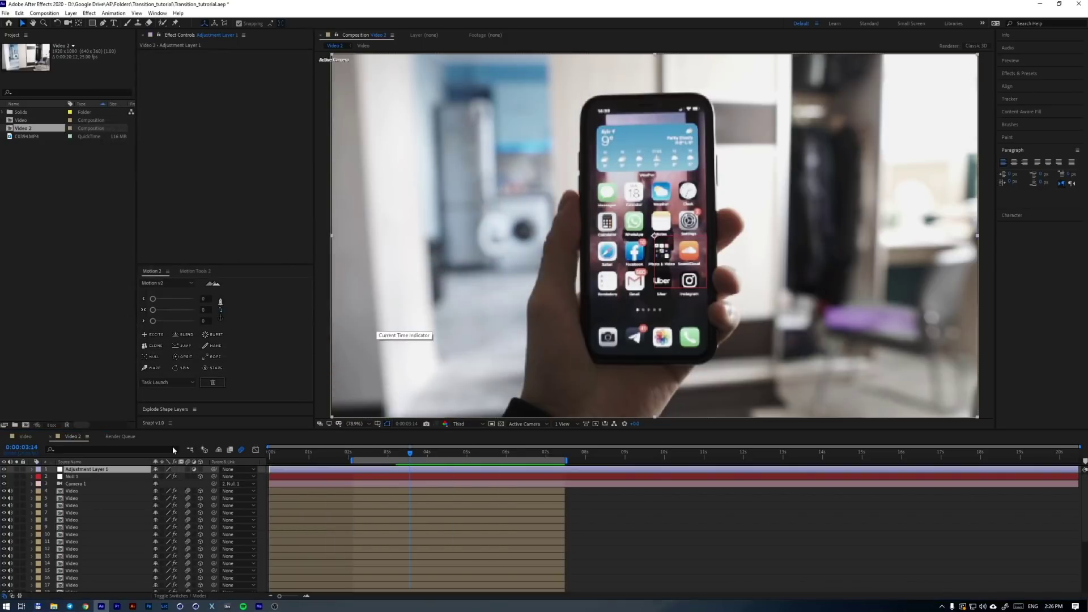
key("t")
left_click_drag(142, 478, 130, 478)
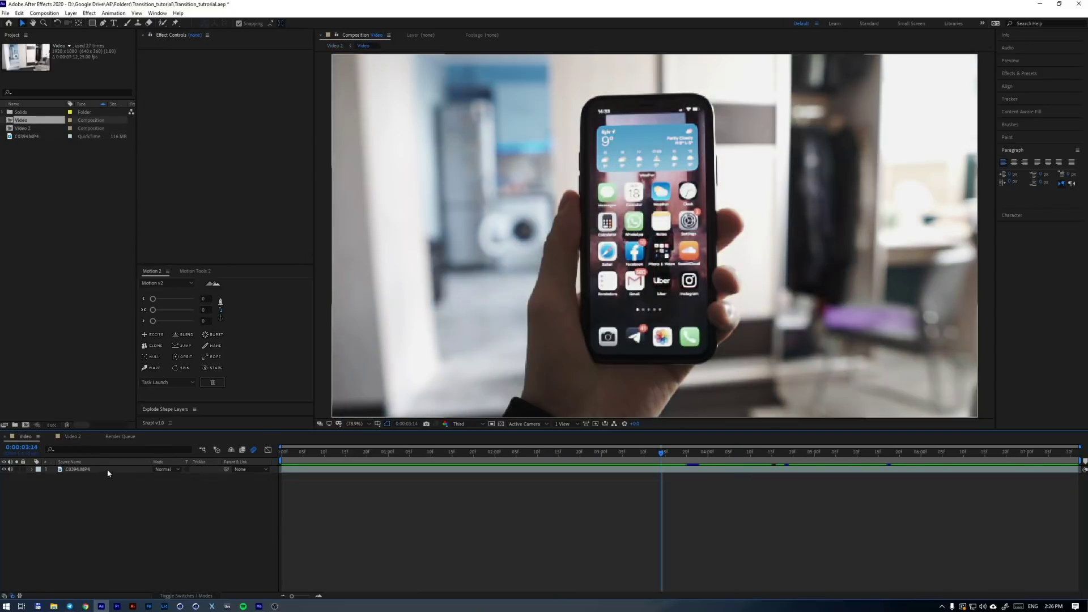
- Apply Deep Glow to Adjustment Layer 2 with Threshold 98% and Threshold Smooth 10%
key("ctrl+space")
left_click(87, 499)
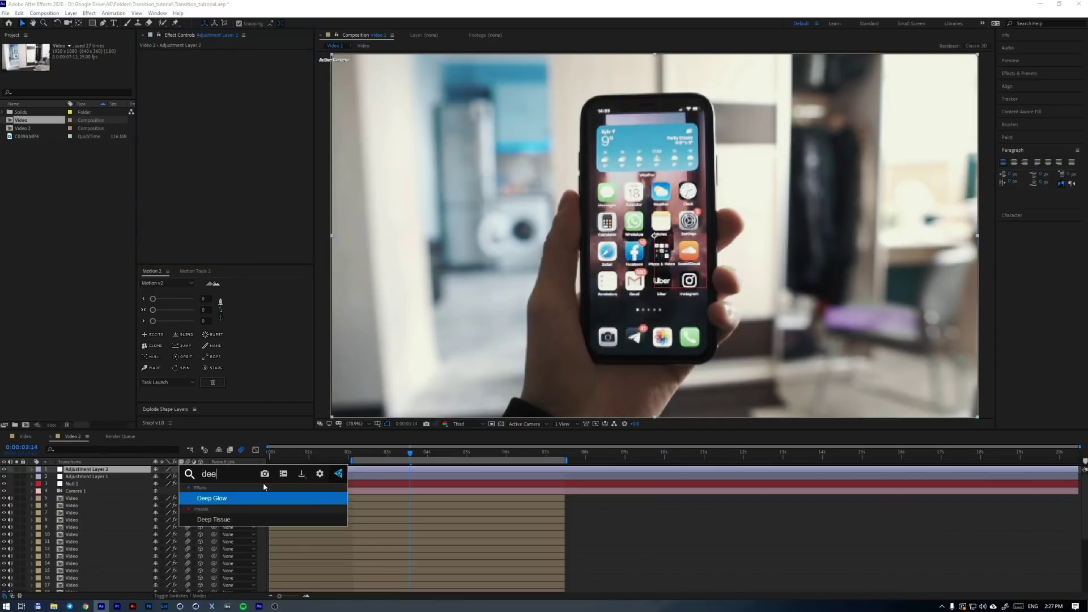
key("Return")
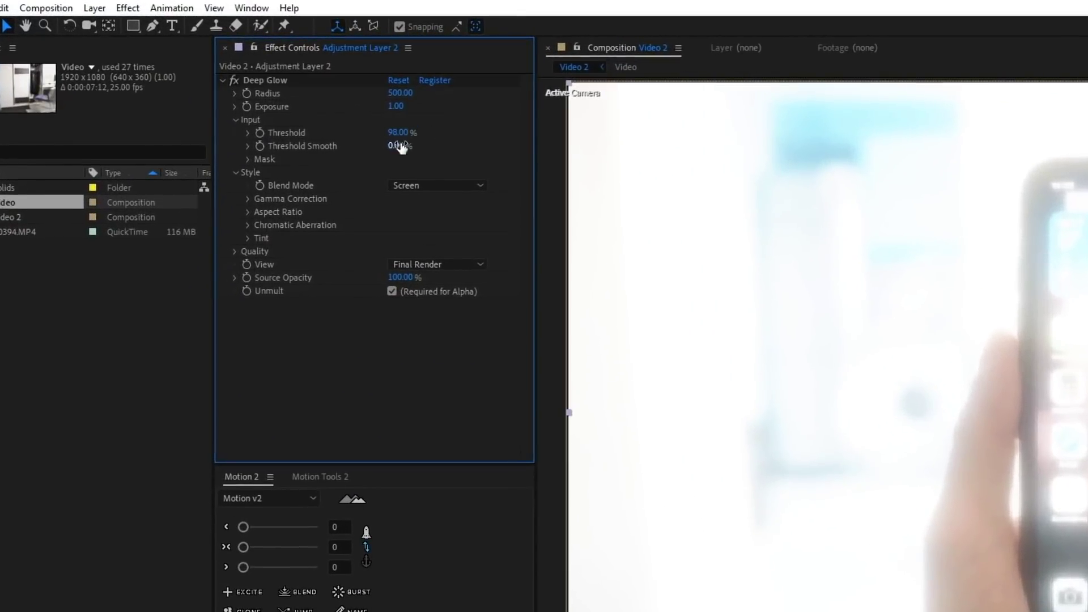
left_click(401, 146)
type("10")
key("Return")
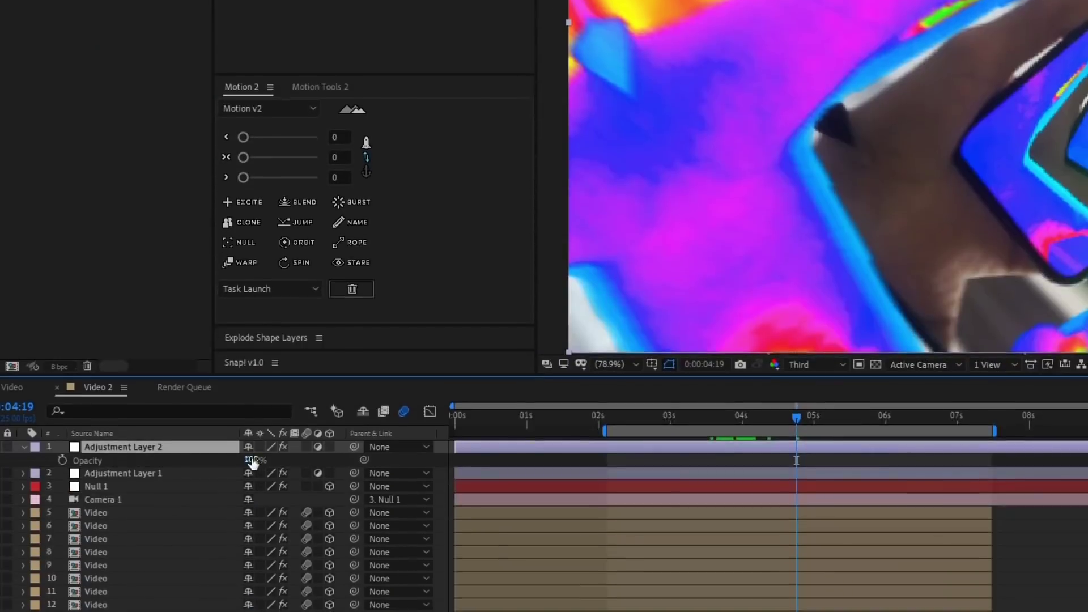
- Set Adjustment Layer 2's Opacity to 70% and preview the glow around 0:00:04:19
left_click(255, 404)
type("70")
key("Return")
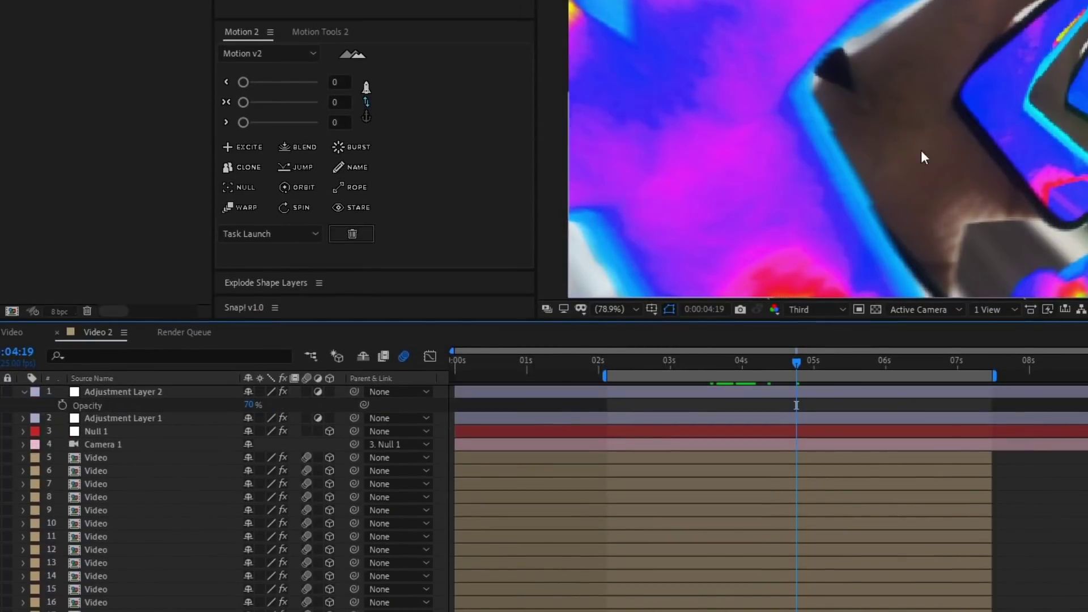
key("space")
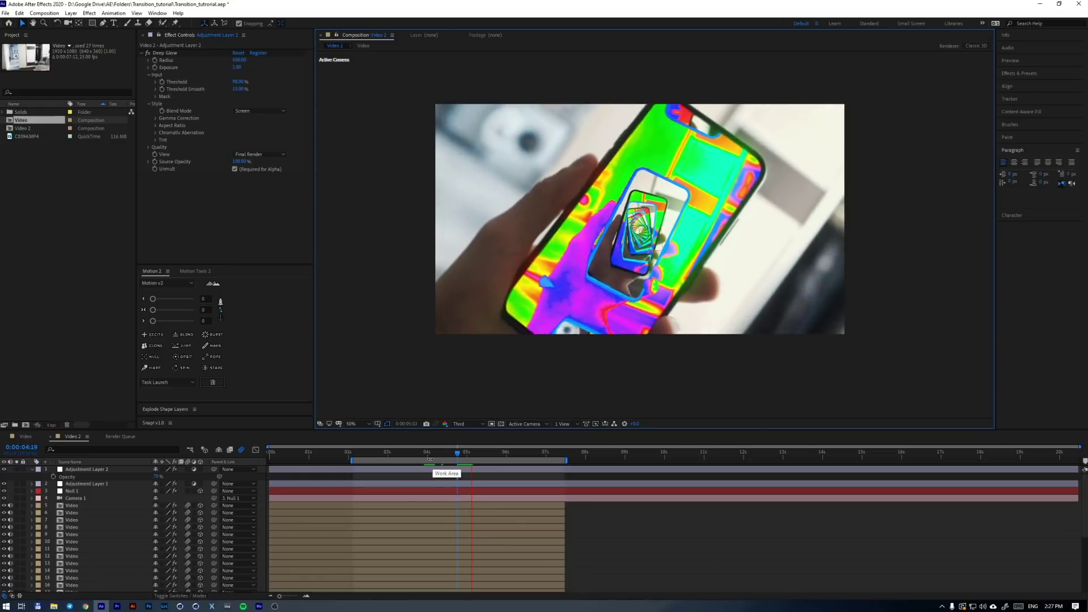
key("space")
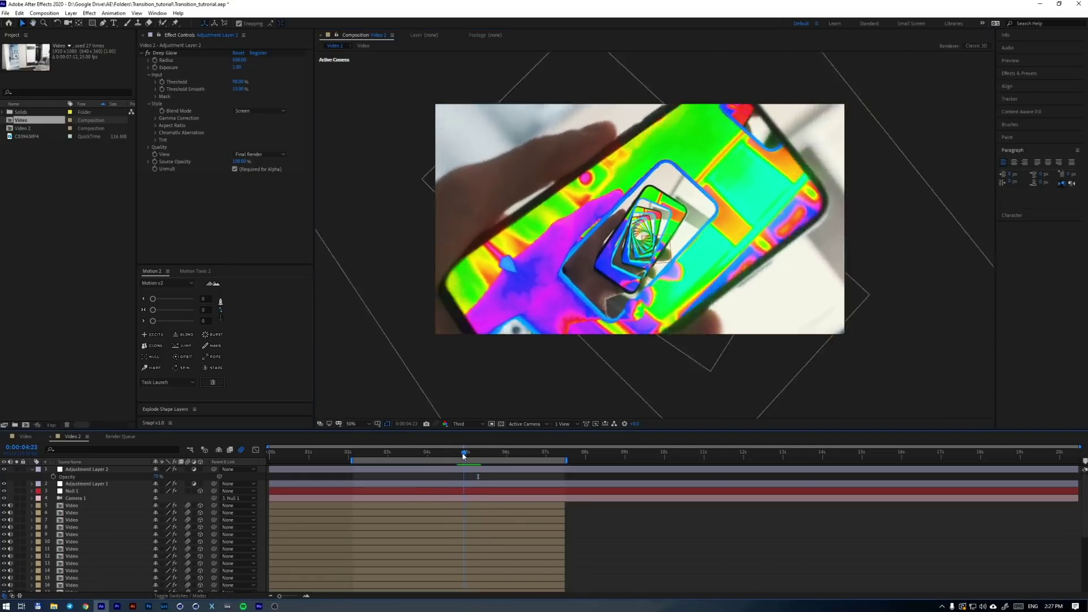
- Reveal the Camera Options of Camera 1
left_click(83, 499)
key("a")
key("a")
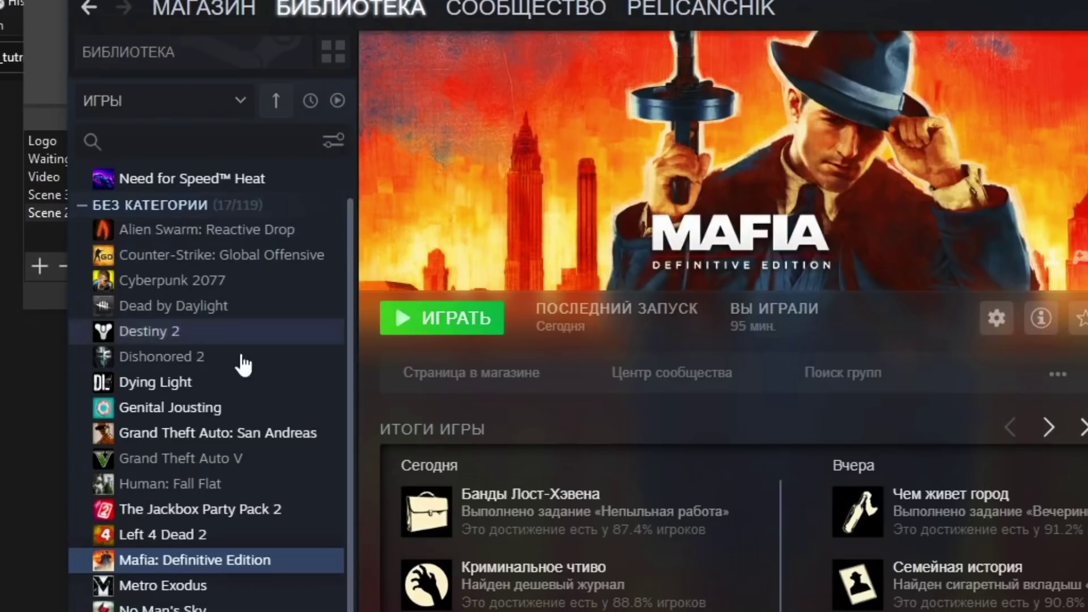
- Launch Mafia: Definitive Edition from the Steam library and enter the game
left_click(450, 318)
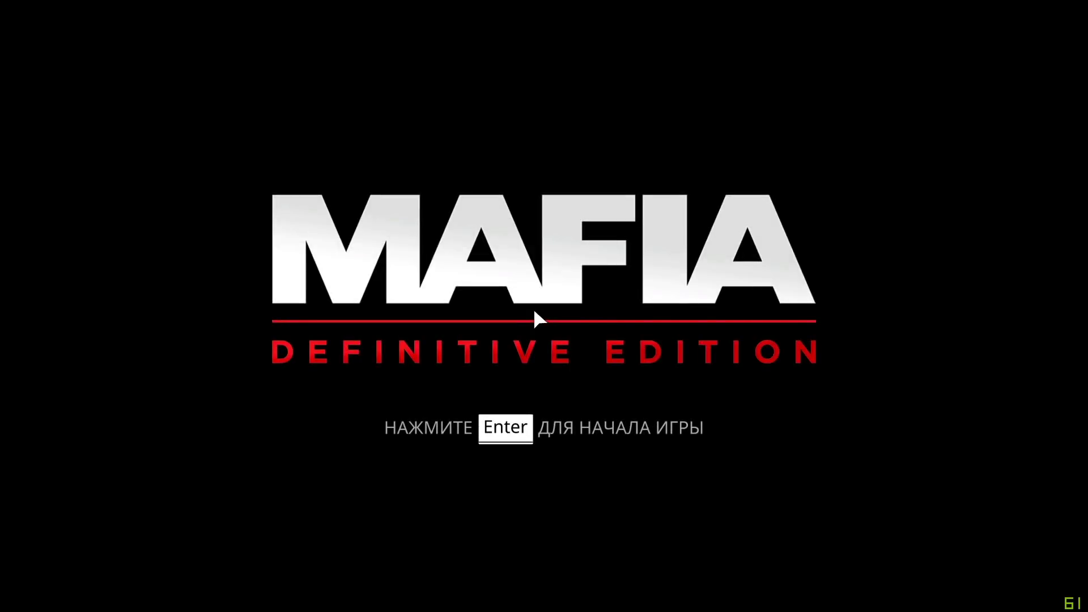
key("Return")
left_click(354, 496)
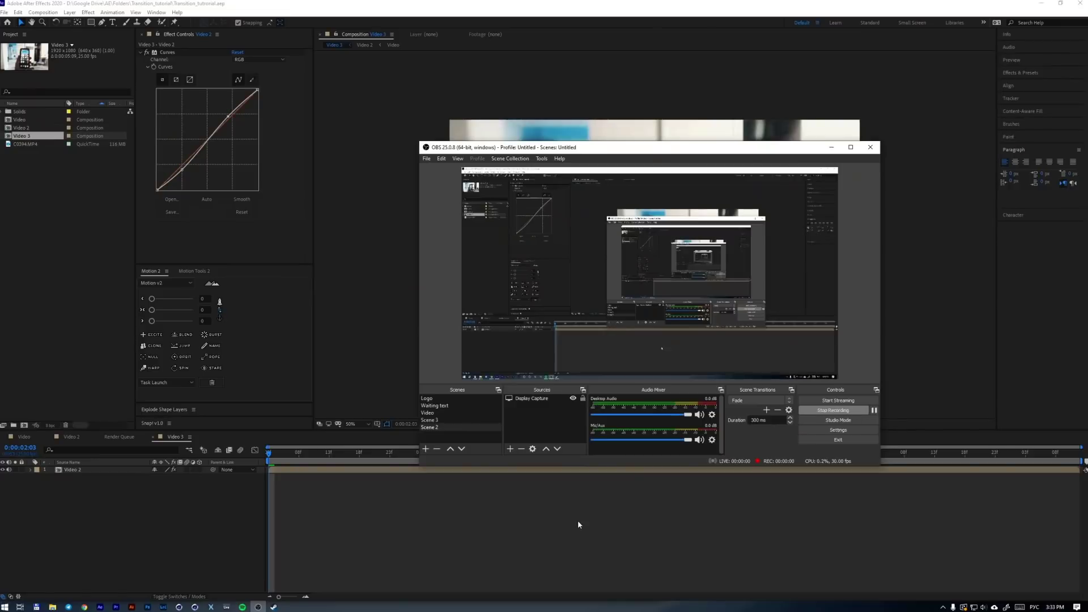
- Switch to After Effects and import the rendered Video 3.mp4 from Google Drive's AE/Folders/Transition_tutorial folder
left_click(578, 524)
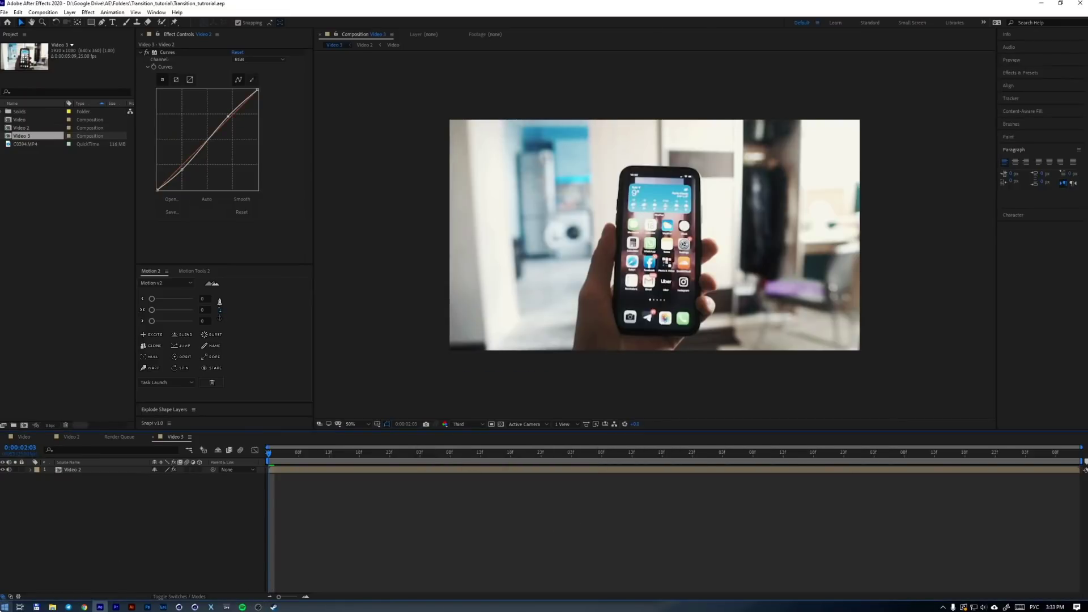
double_click(60, 257)
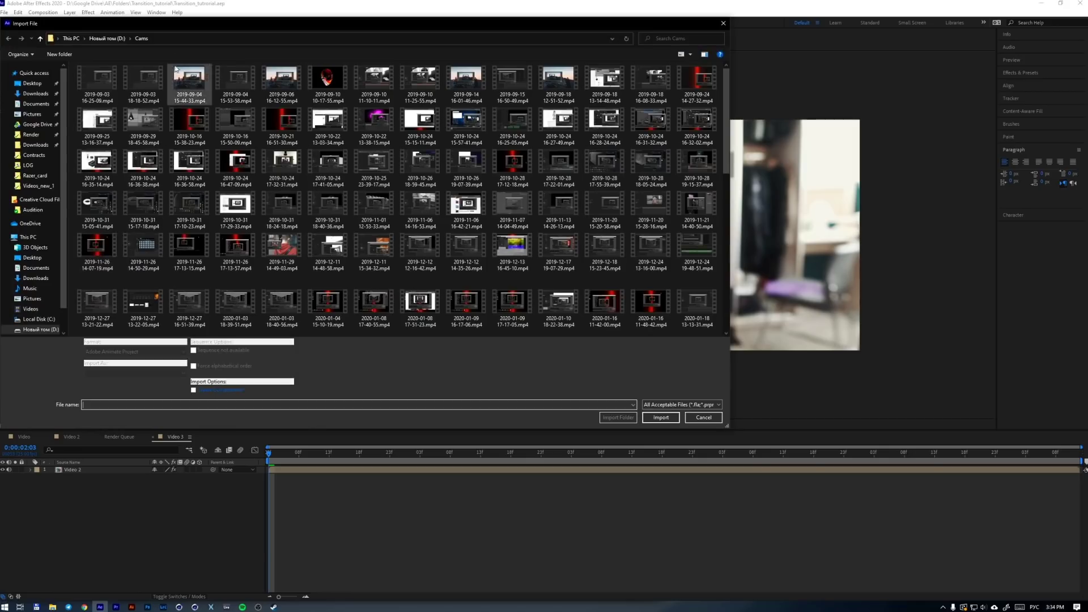
left_click(31, 125)
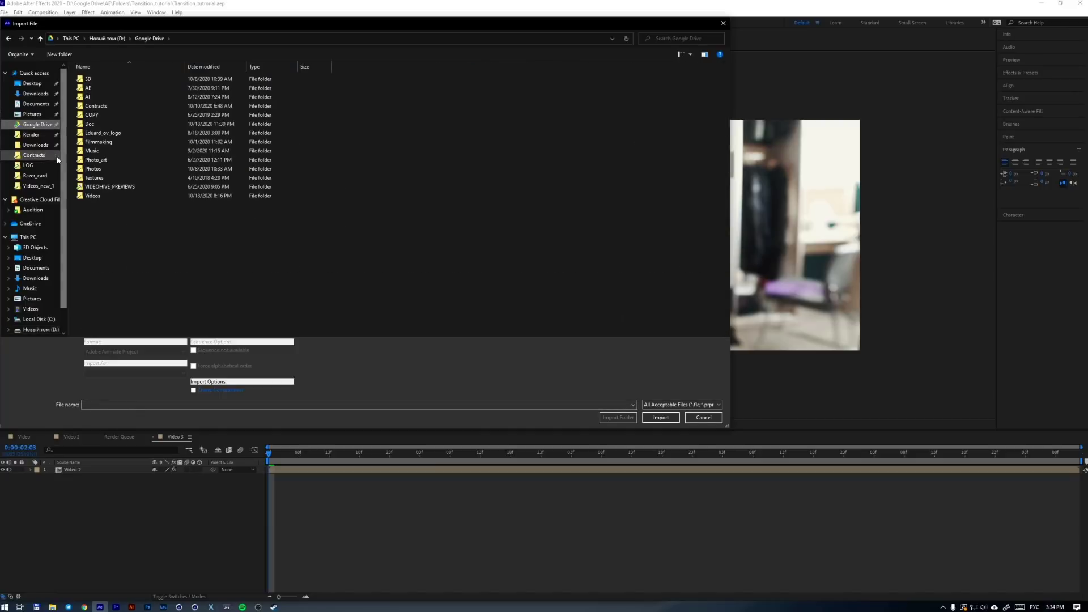
double_click(129, 90)
double_click(124, 102)
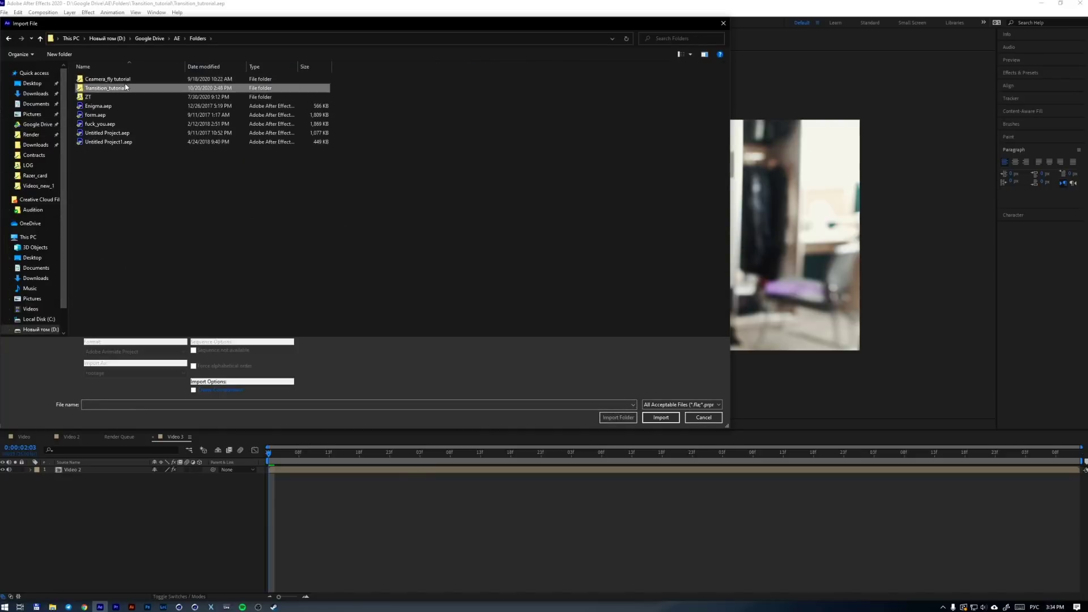
double_click(124, 89)
double_click(129, 88)
double_click(143, 87)
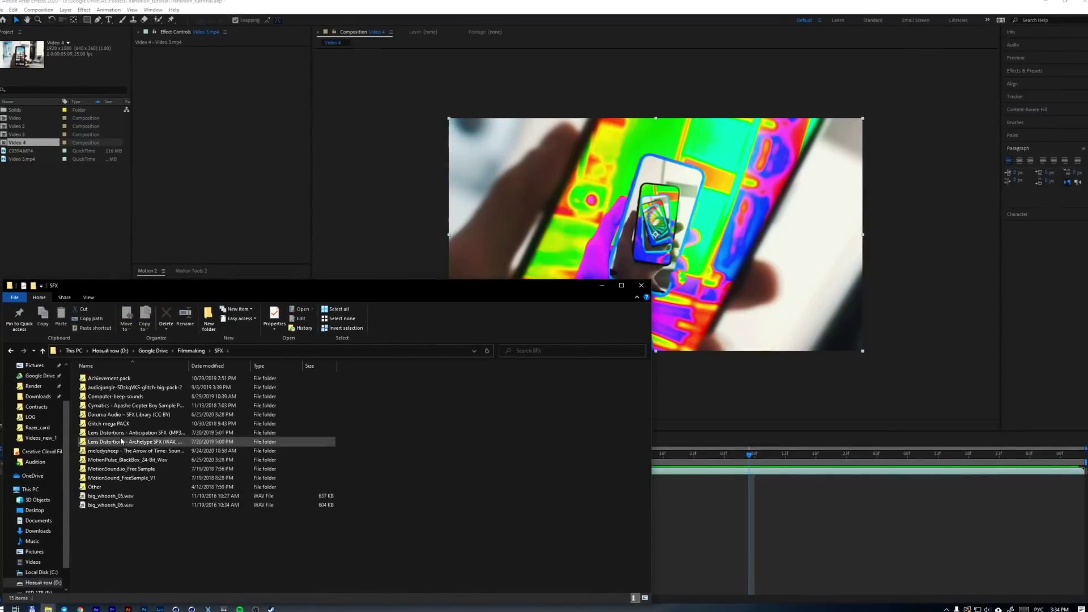
- Add 09 Base Whoosh.mp3 and 11 Short Sub.mp3 from the SFX library to the transition and scrub through the timing
double_click(113, 470)
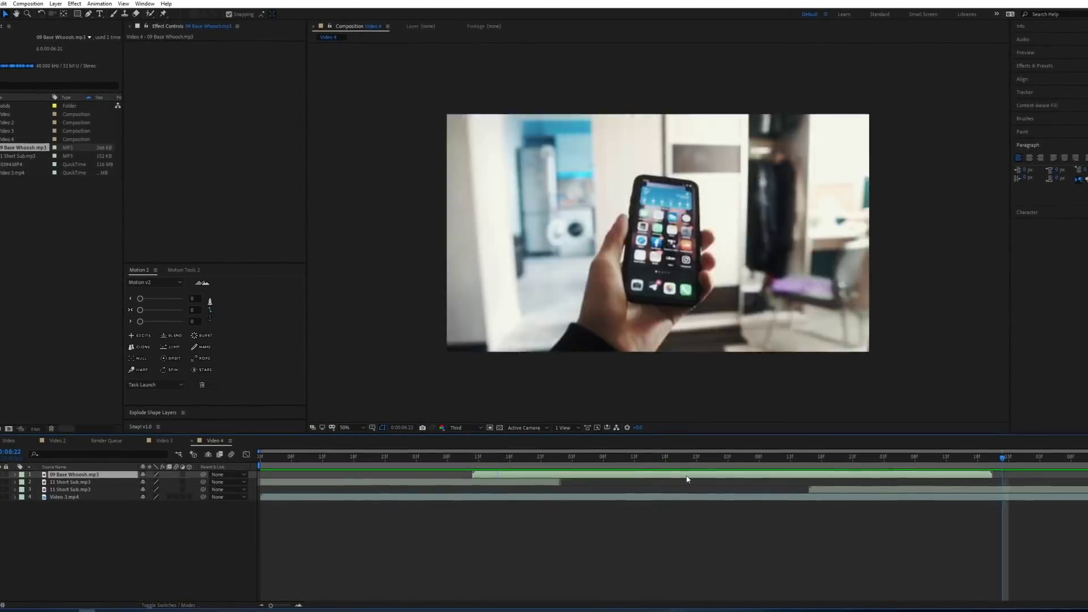
left_click_drag(687, 457, 471, 460)
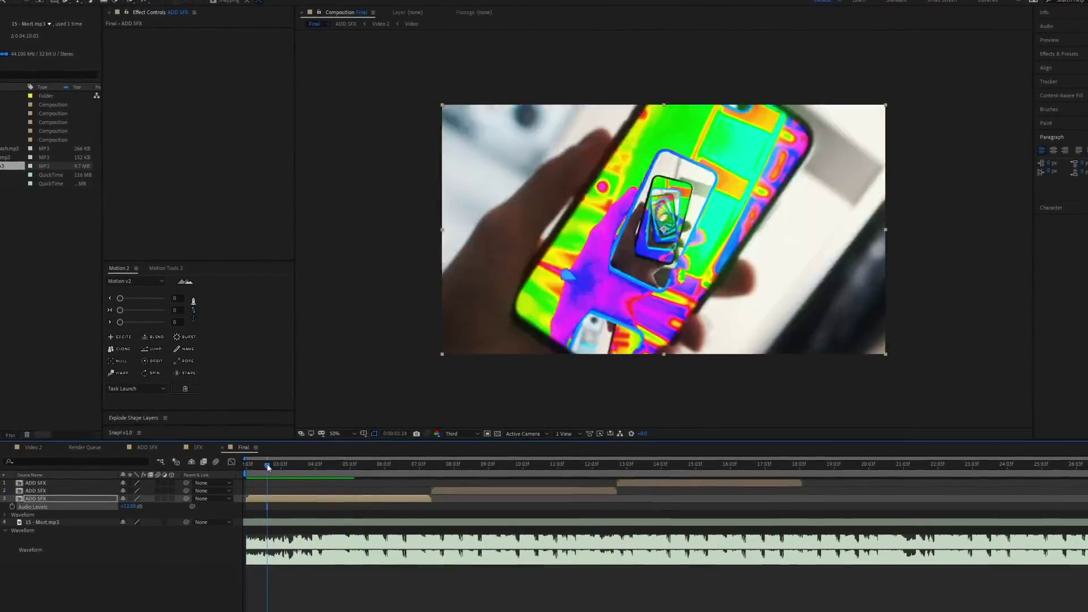
left_click_drag(267, 463, 281, 465)
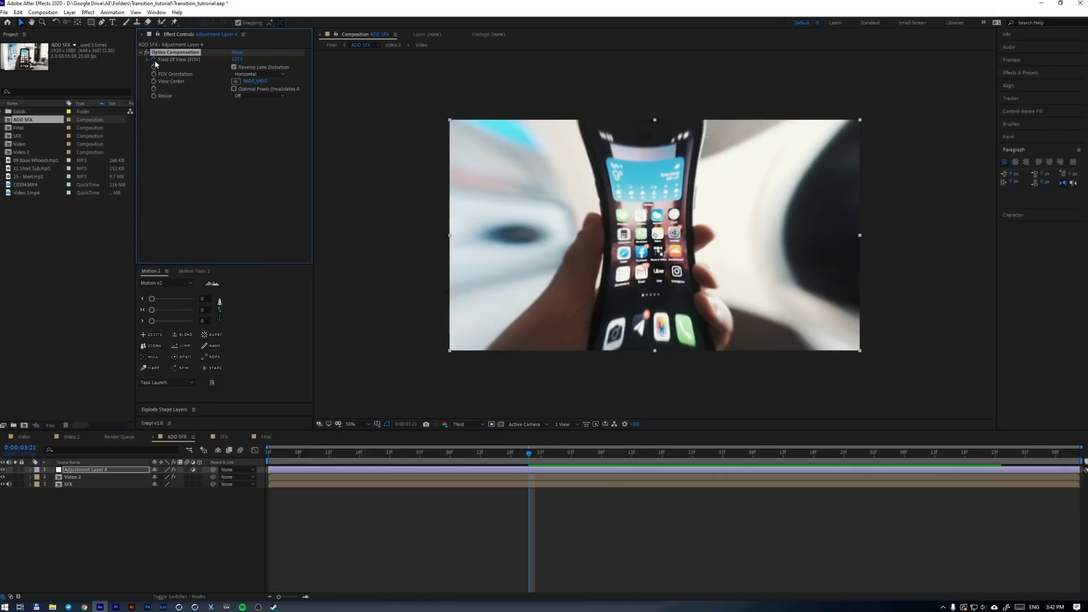
- Keyframe the Field Of View of Adjustment Layer 4's Optics Compensation at 0:00:03:21 in ADD SFX and reveal its keyframes
left_click(153, 59)
key("u")
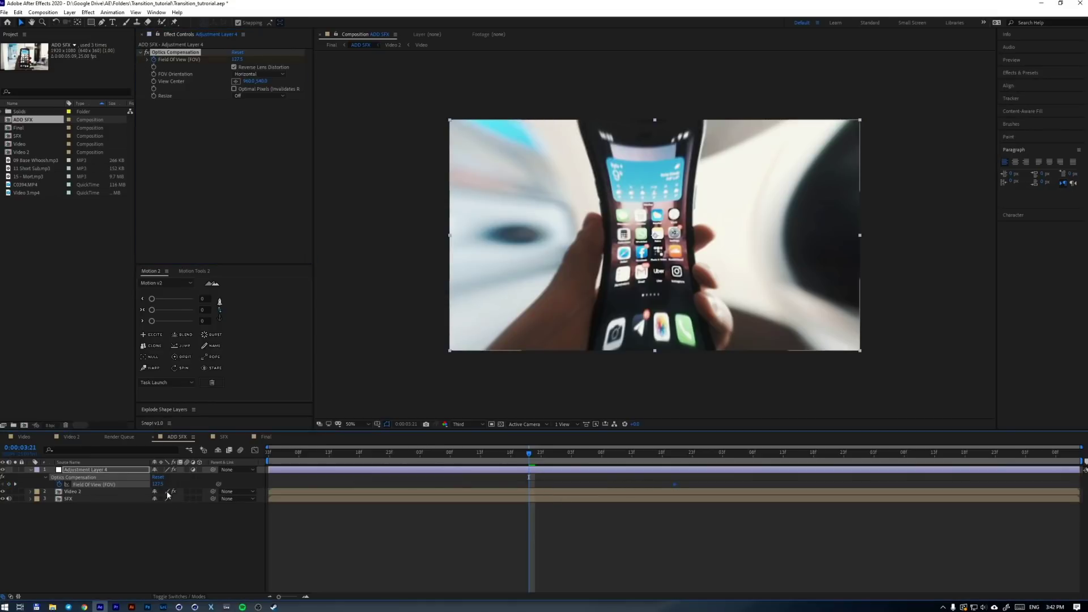